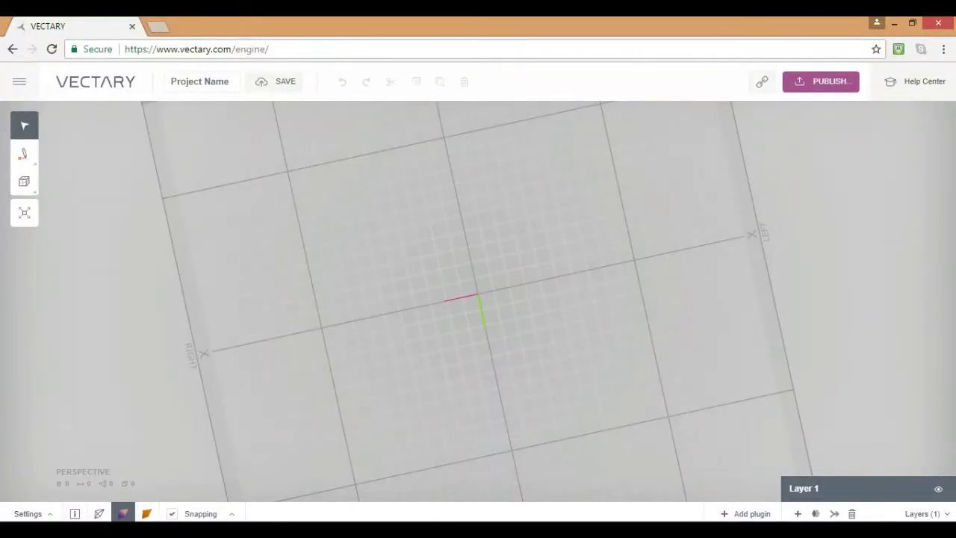
# Try a solid green color as the scene background and restore the texture background
pyautogui.moveTo(693, 398); pyautogui.dragTo(552, 200, button='right')
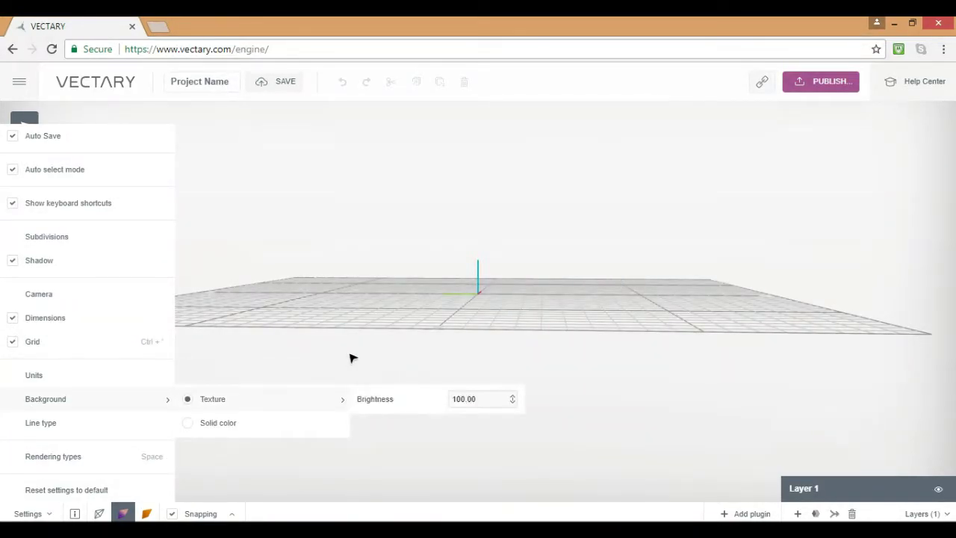
pyautogui.click(218, 423)
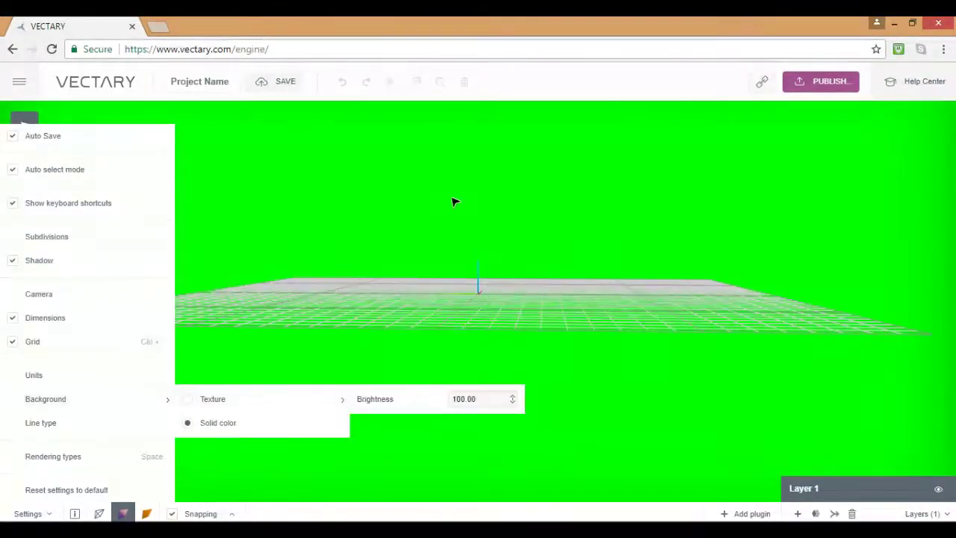
pyautogui.moveTo(461, 166); pyautogui.dragTo(533, 142, button='right')
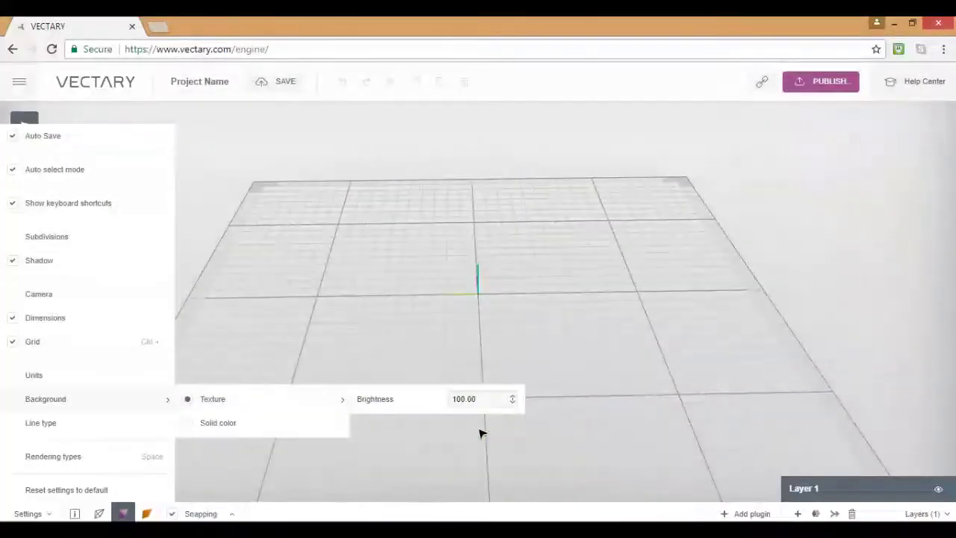
pyautogui.click(485, 354)
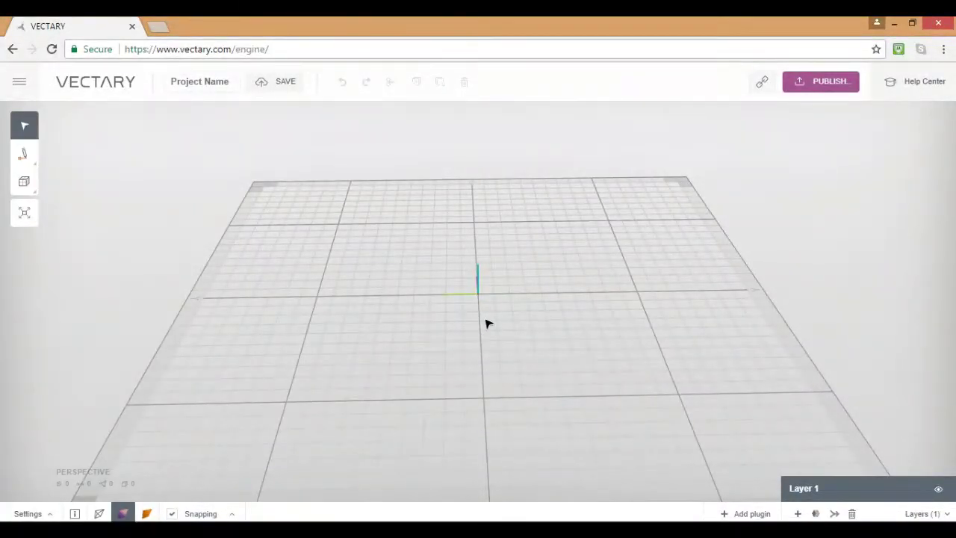
# Add the Noun Project plugin, find "car" icons and place the first front-view car in the scene as a 3D object
pyautogui.moveTo(486, 296); pyautogui.dragTo(486, 285, button='right')
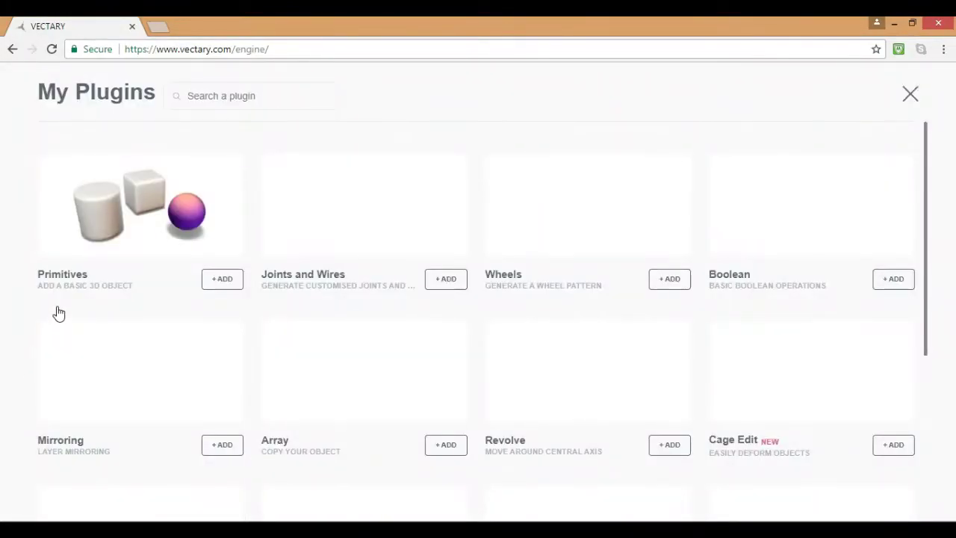
pyautogui.scroll(-3, 153, 421)
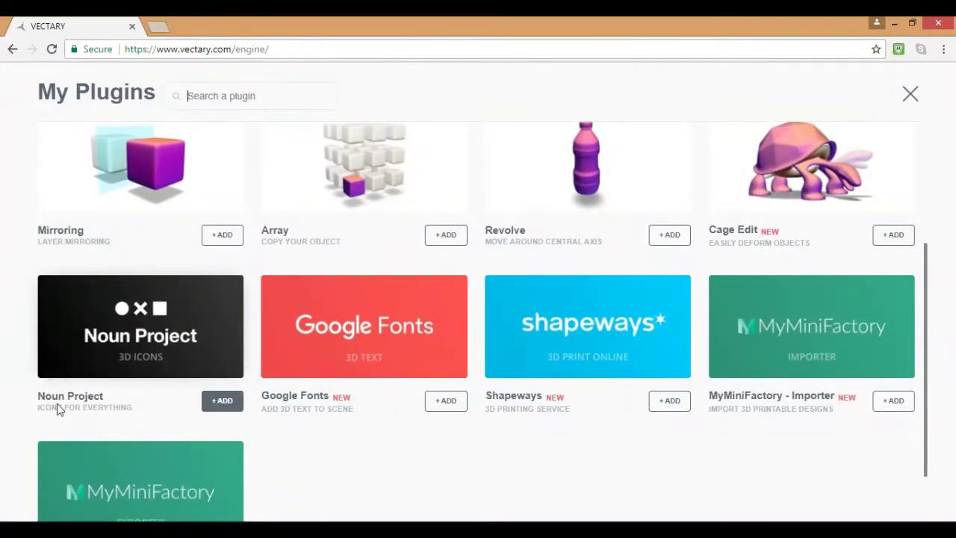
pyautogui.click(230, 404)
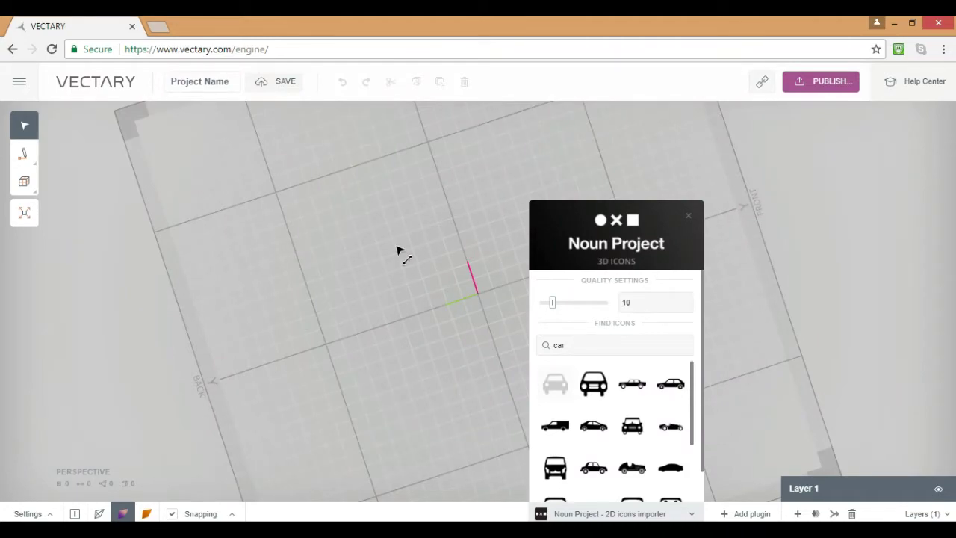
pyautogui.moveTo(399, 250); pyautogui.dragTo(402, 255)
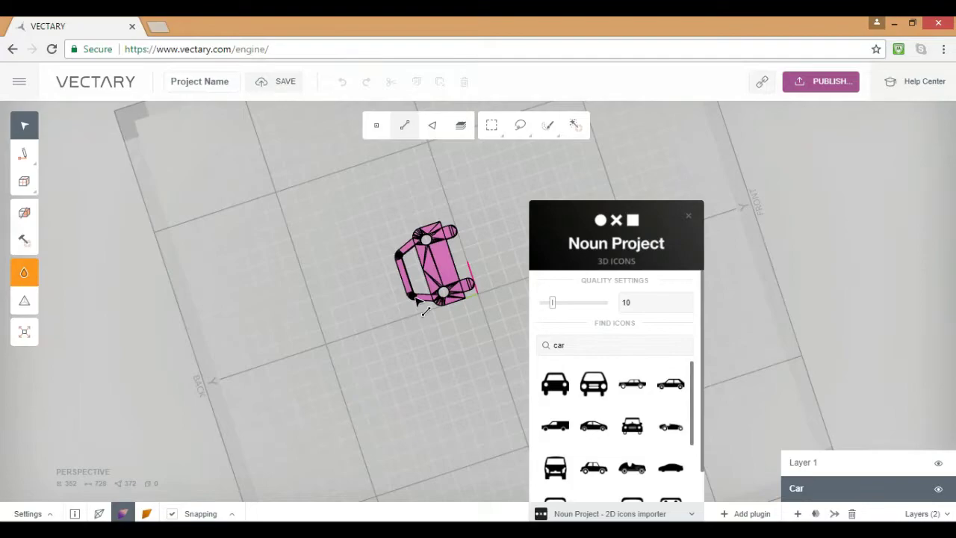
pyautogui.moveTo(467, 280); pyautogui.dragTo(467, 280, button='right')
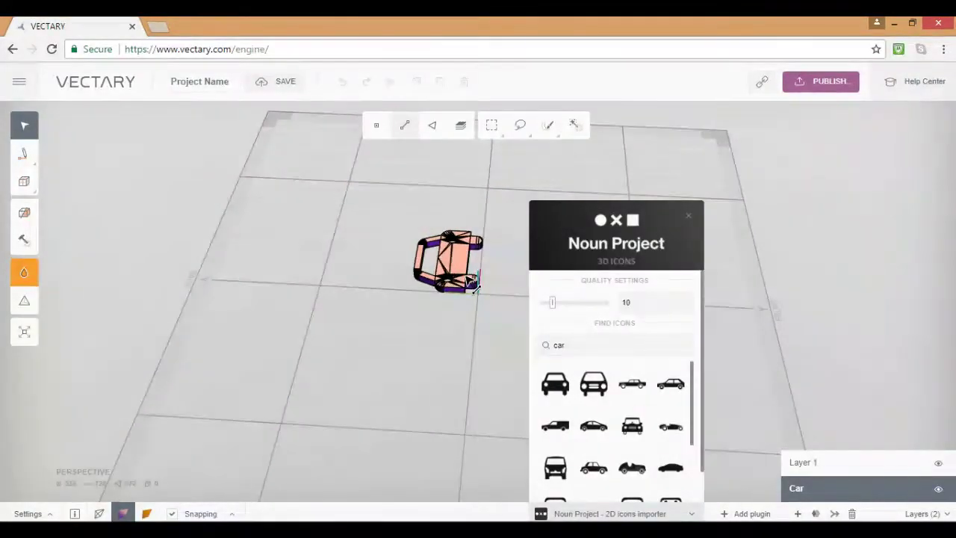
pyautogui.click(688, 216)
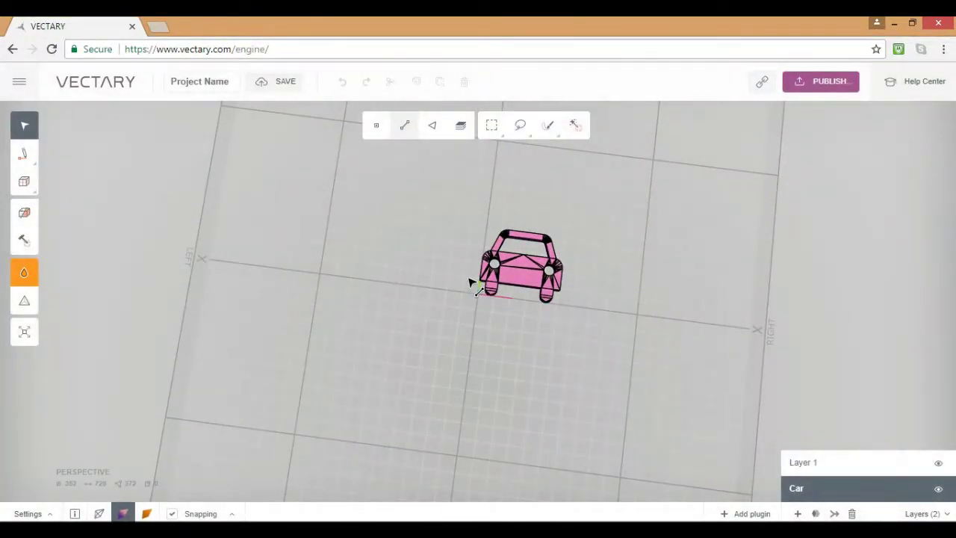
# Color the car blue in the rendered display mode, and delete the car object
pyautogui.click(146, 514)
pyautogui.click(24, 272)
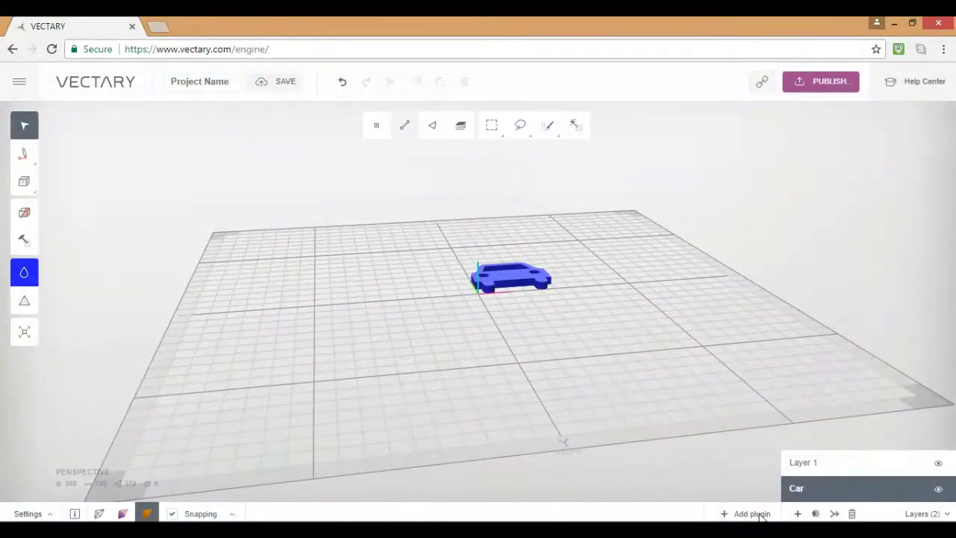
pyautogui.press('Delete')
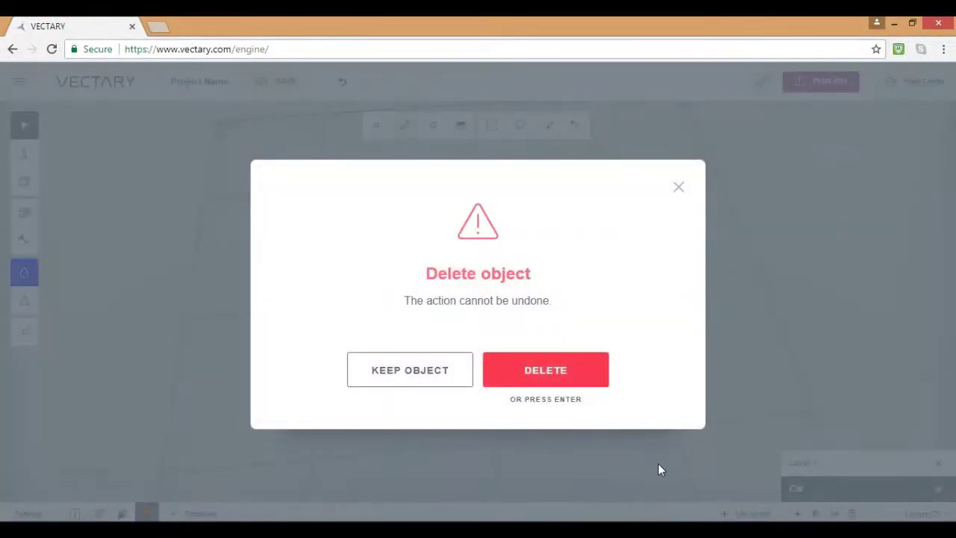
pyautogui.press('Return')
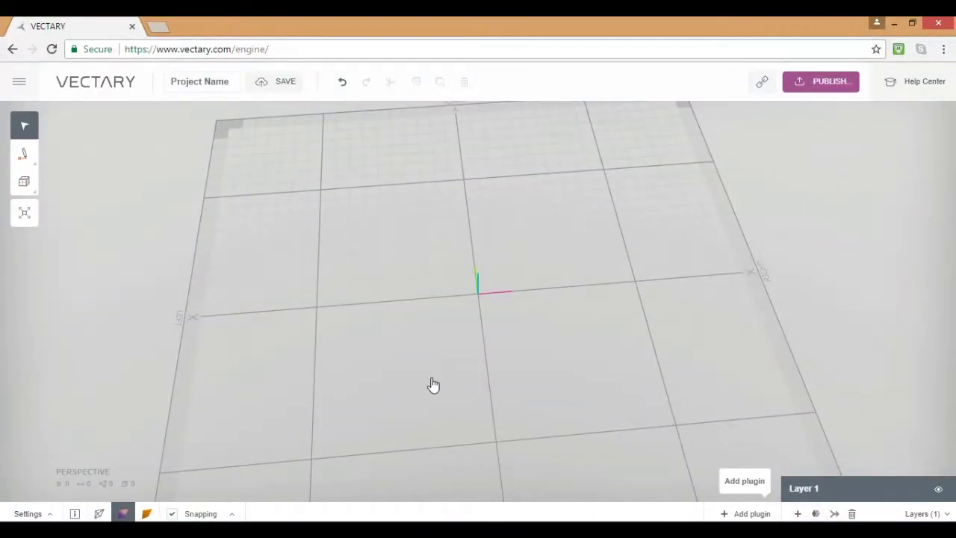
# Add the Revolve plugin and assign Layer 1 to it
pyautogui.click(746, 514)
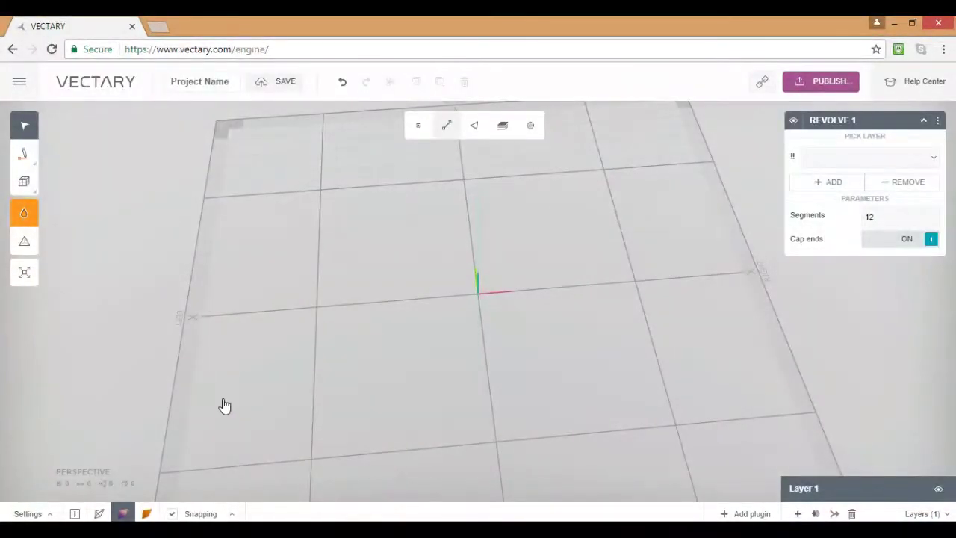
pyautogui.click(818, 202)
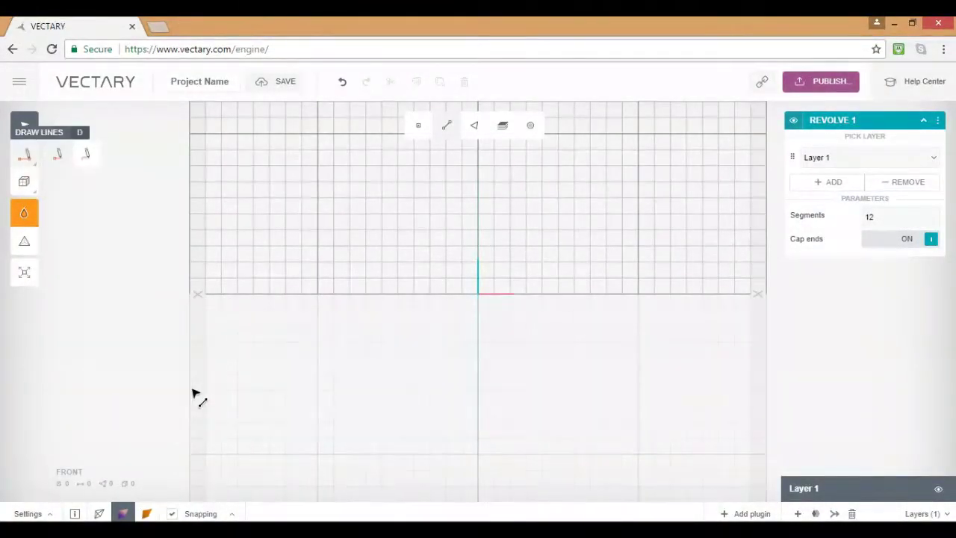
# Draw a straight-line half profile from the origin up to the vertical axis in the front view for the revolve
pyautogui.click(24, 153)
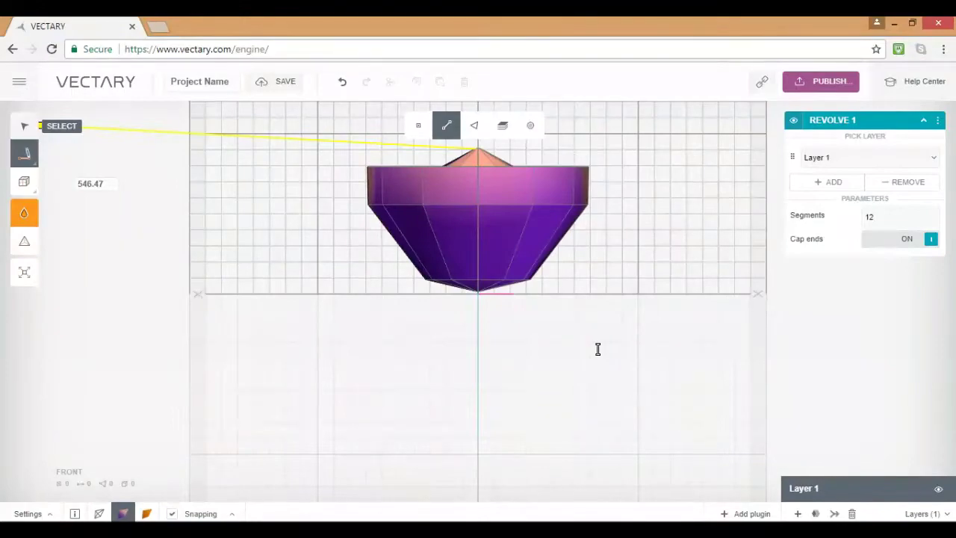
pyautogui.click(24, 126)
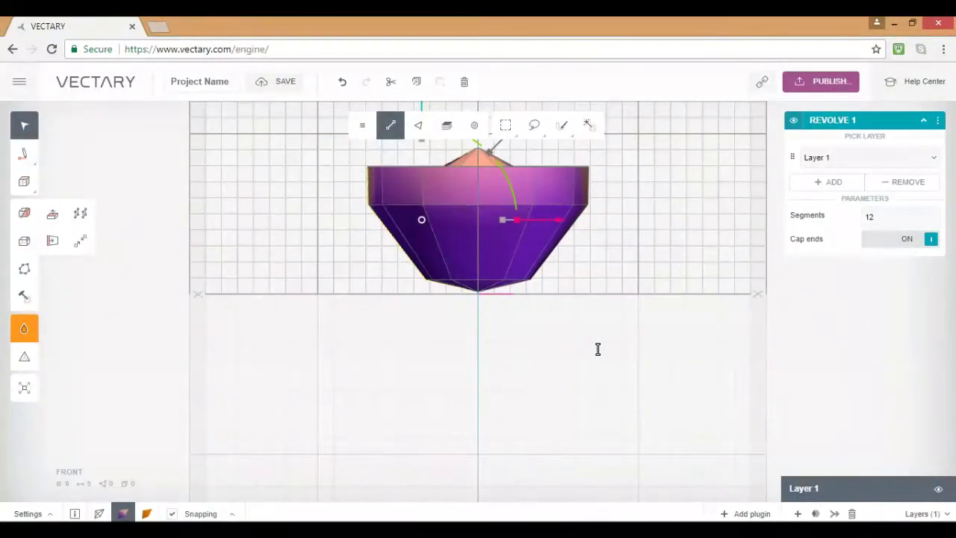
pyautogui.moveTo(583, 473)
pyautogui.mouseDown(button='right')
pyautogui.moveTo(589, 478)
pyautogui.moveTo(579, 484)
pyautogui.mouseUp(button='right')
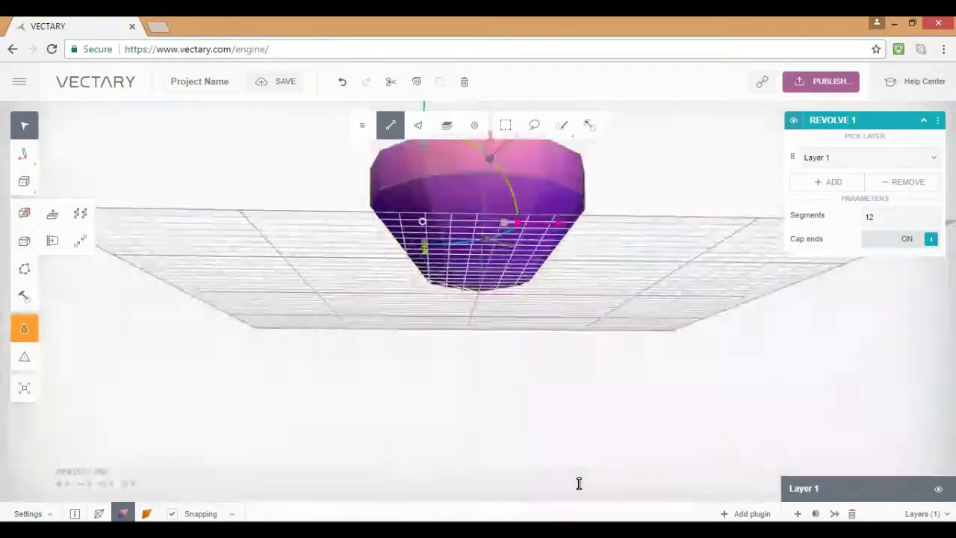
pyautogui.moveTo(630, 395); pyautogui.dragTo(626, 395, button='right')
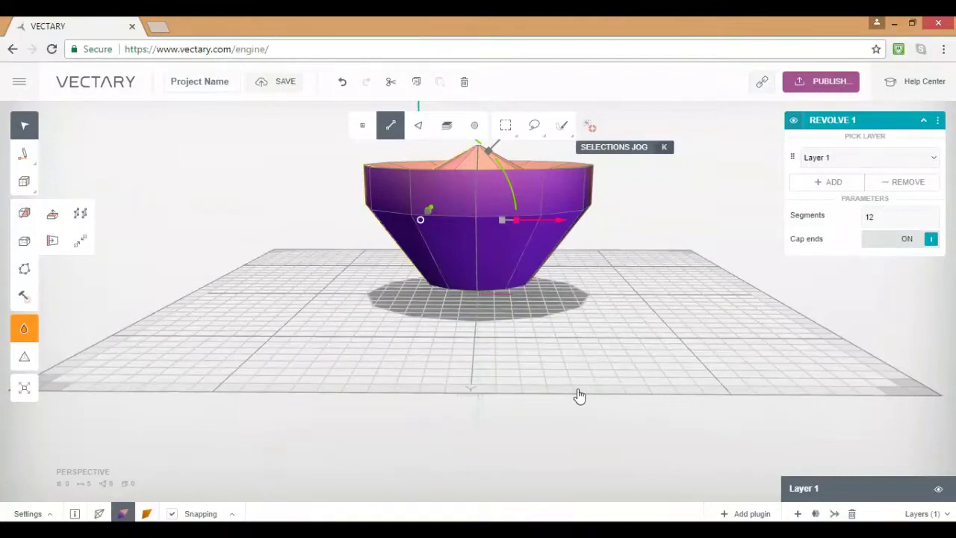
# Select the entire straight-line profile and delete it
pyautogui.press('k')
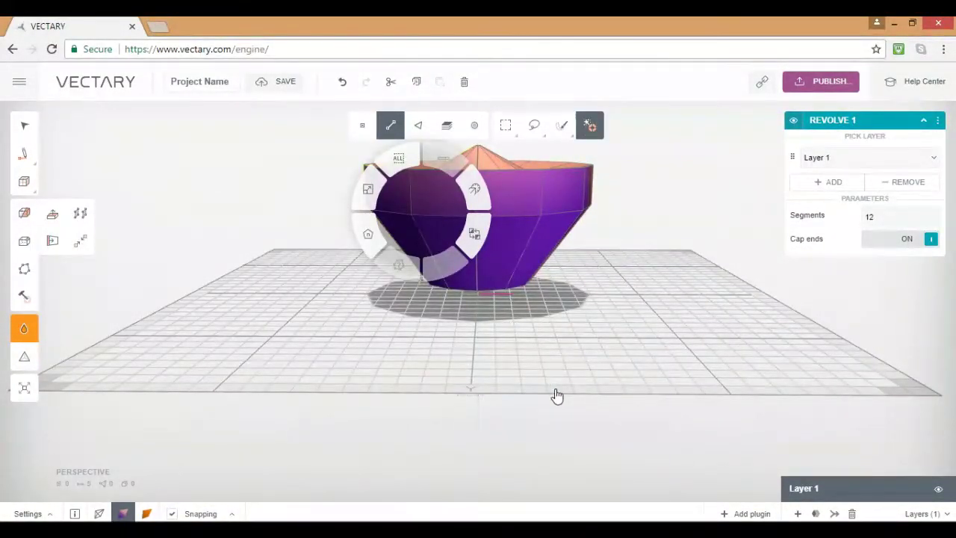
pyautogui.press('k')
pyautogui.press('BackSpace')
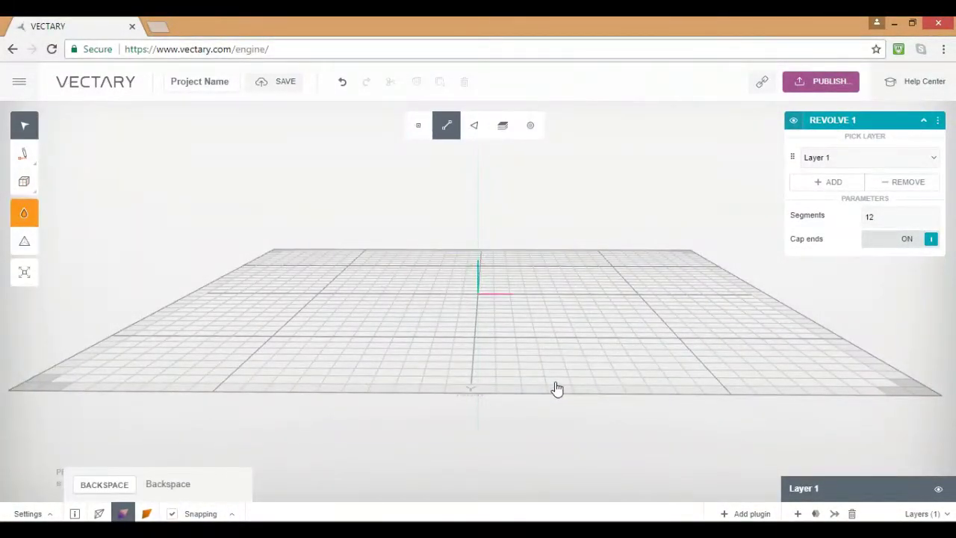
# Hand-draw a jagged half profile in the front view, from the origin up toward the vertical axis, to revolve on Layer 1
pyautogui.moveTo(557, 390); pyautogui.dragTo(557, 389, button='right')
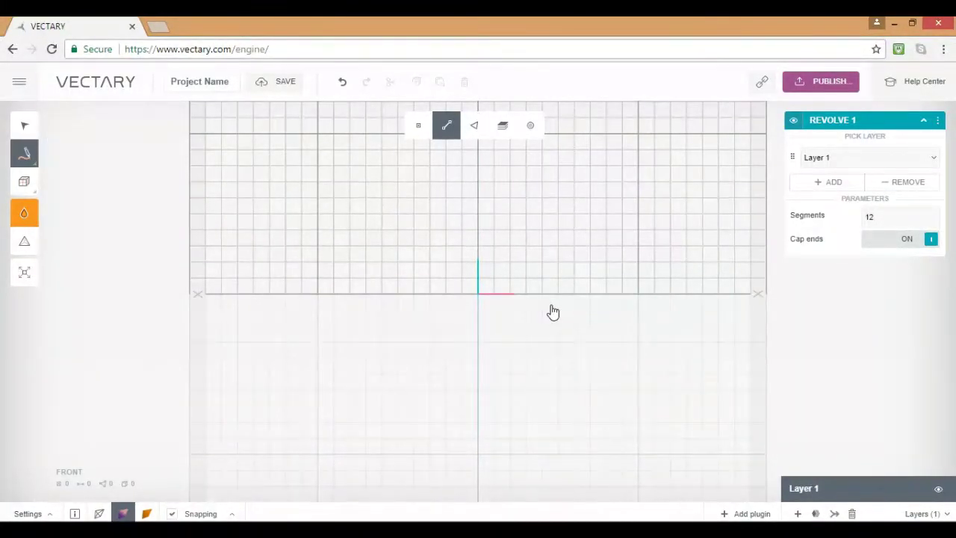
pyautogui.moveTo(587, 327)
pyautogui.mouseDown()
pyautogui.moveTo(461, 344)
pyautogui.moveTo(495, 312)
pyautogui.moveTo(431, 346)
pyautogui.moveTo(427, 367)
pyautogui.moveTo(381, 303)
pyautogui.moveTo(360, 297)
pyautogui.mouseUp()
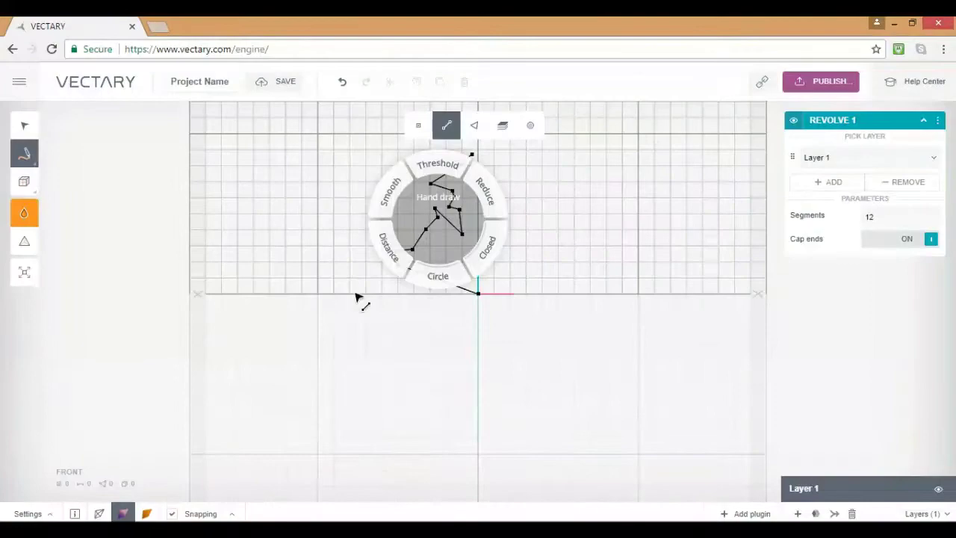
pyautogui.click(705, 229)
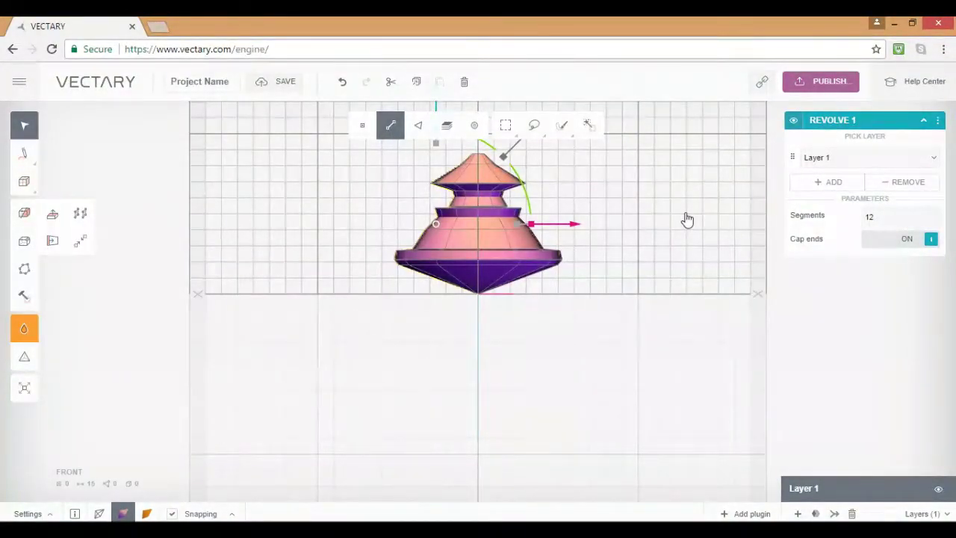
# Bake the revolved shape into its own layer and delete the original profile layer, Layer 1
pyautogui.moveTo(686, 216); pyautogui.dragTo(693, 261, button='right')
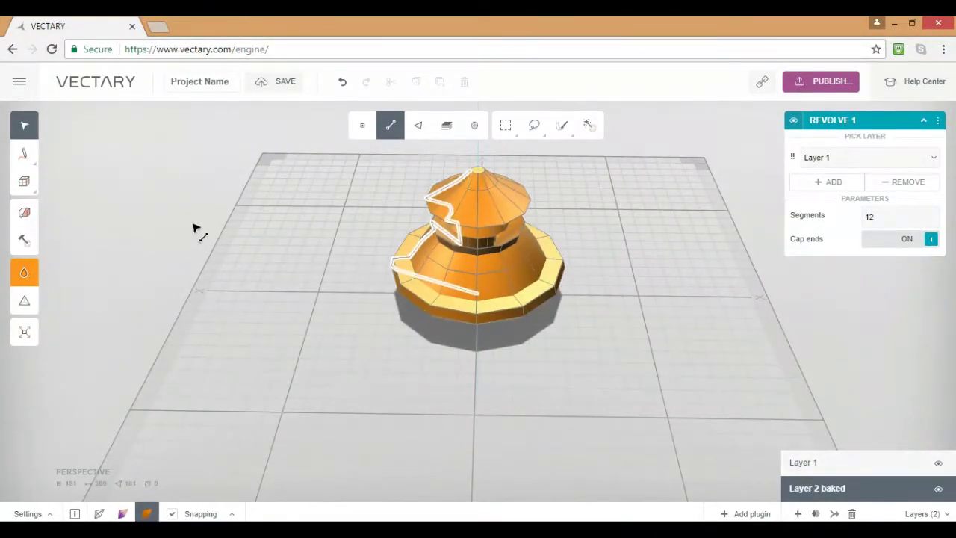
pyautogui.click(822, 462)
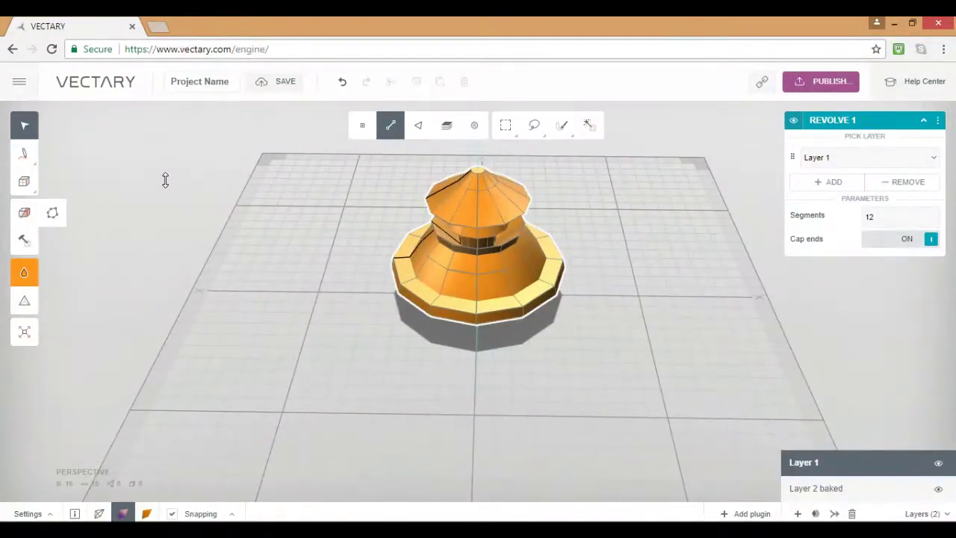
pyautogui.press('Delete')
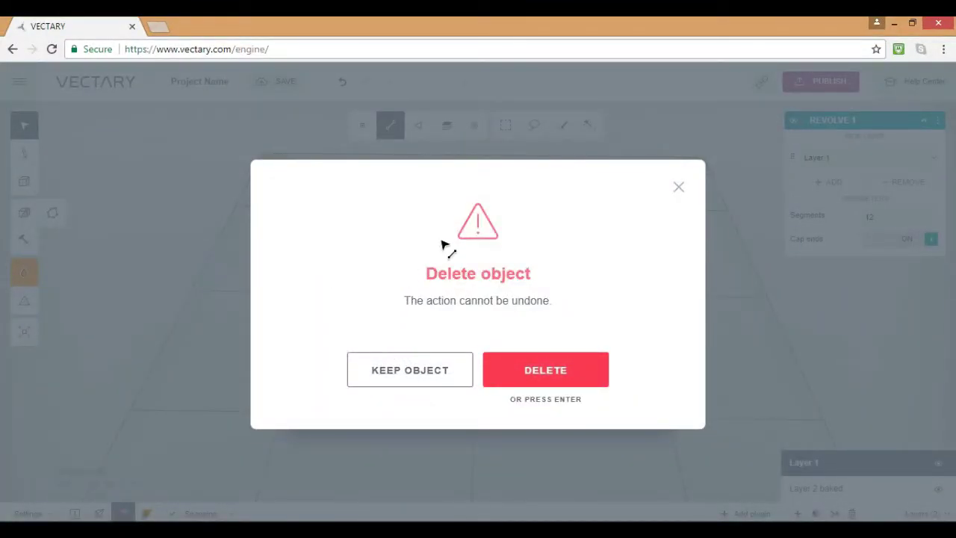
pyautogui.press('Return')
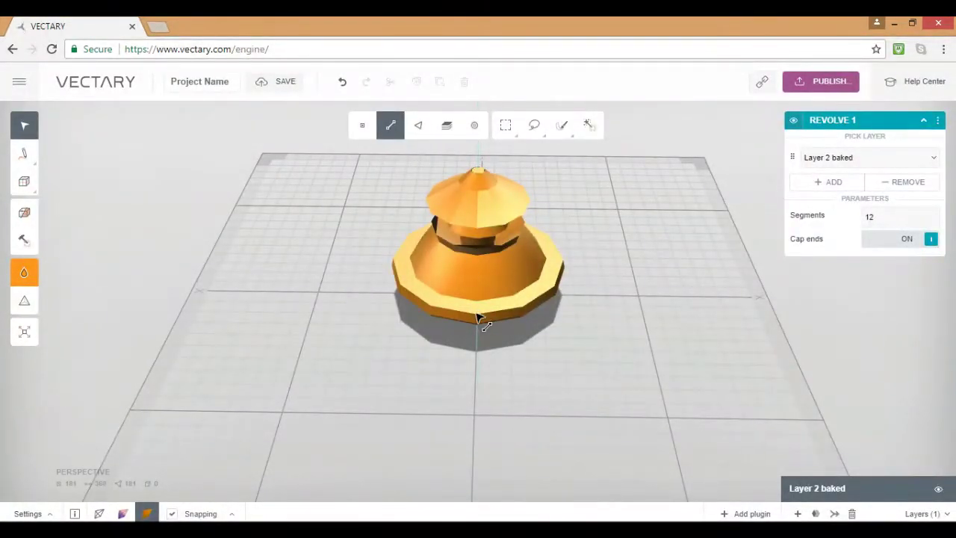
# Recolor the baked revolved model blue
pyautogui.click(479, 319)
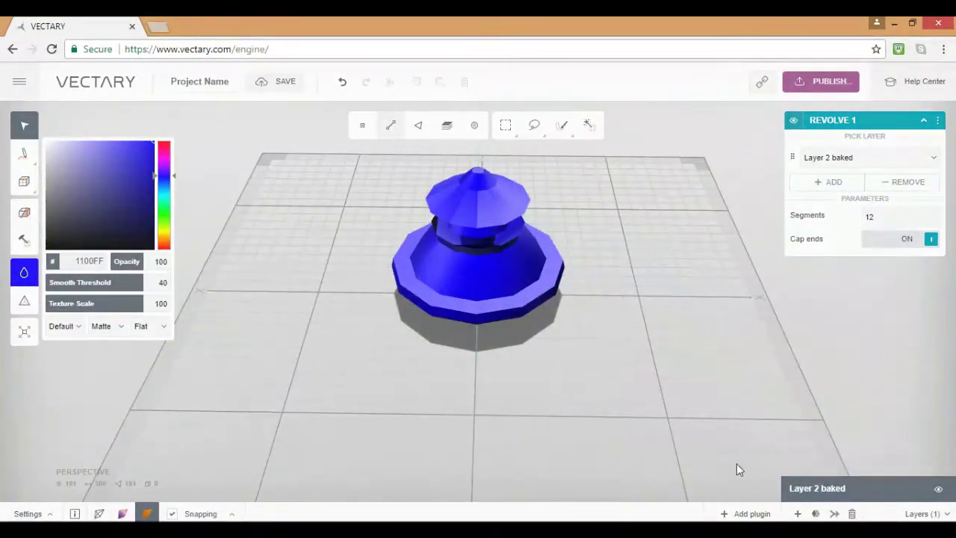
pyautogui.moveTo(512, 393); pyautogui.dragTo(702, 479, button='right')
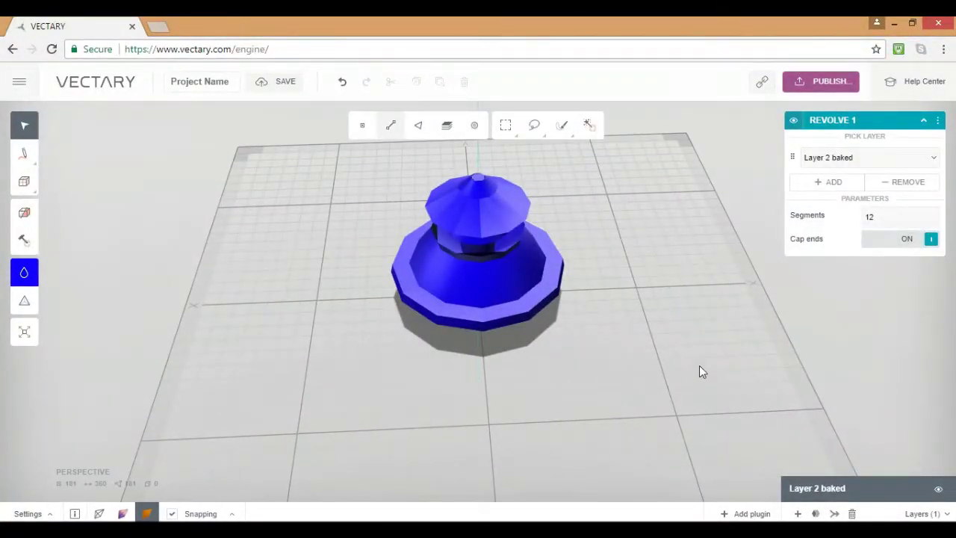
# Add the Shapeways 3D printing plugin and clear the revolved model from the scene
pyautogui.click(746, 514)
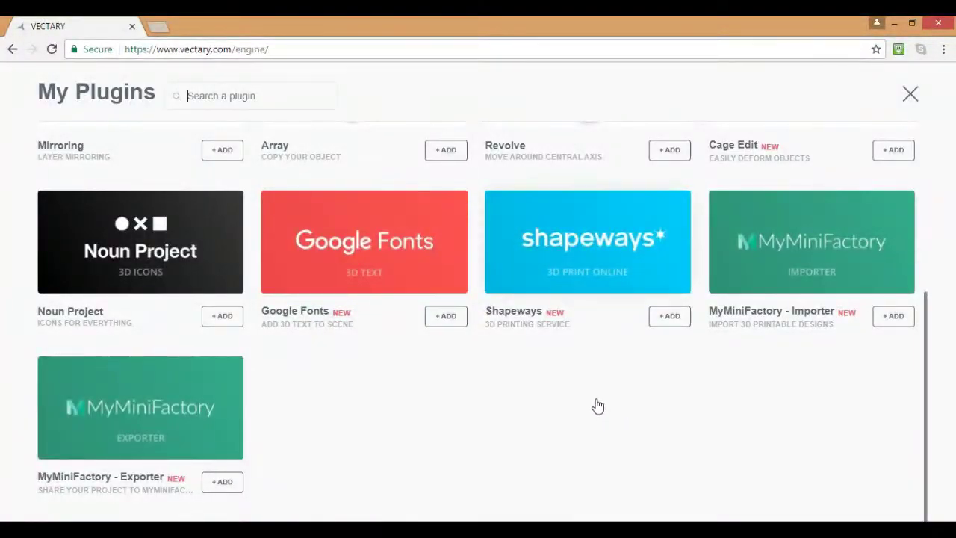
pyautogui.click(670, 316)
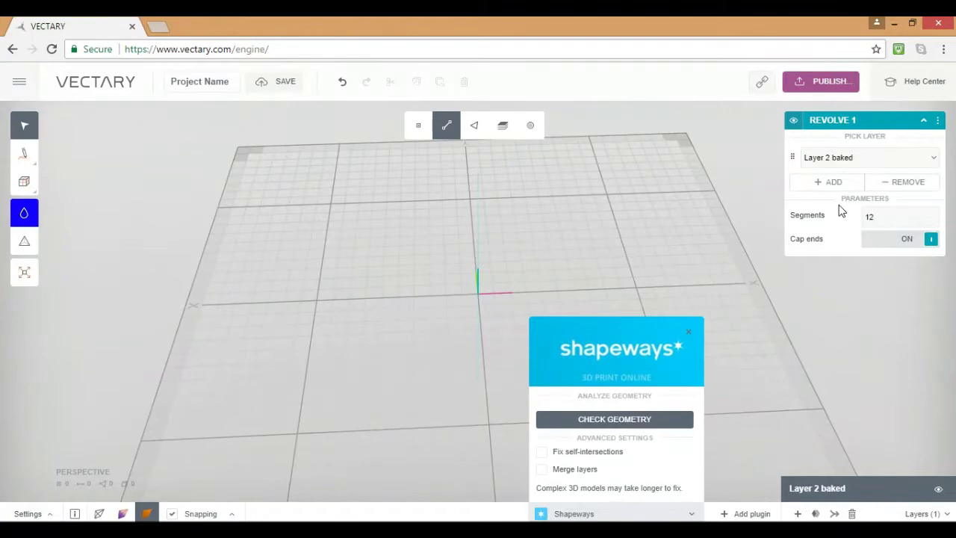
# Draw a box primitive starting at the origin on the baked layer and accept it for the active revolve
pyautogui.click(24, 181)
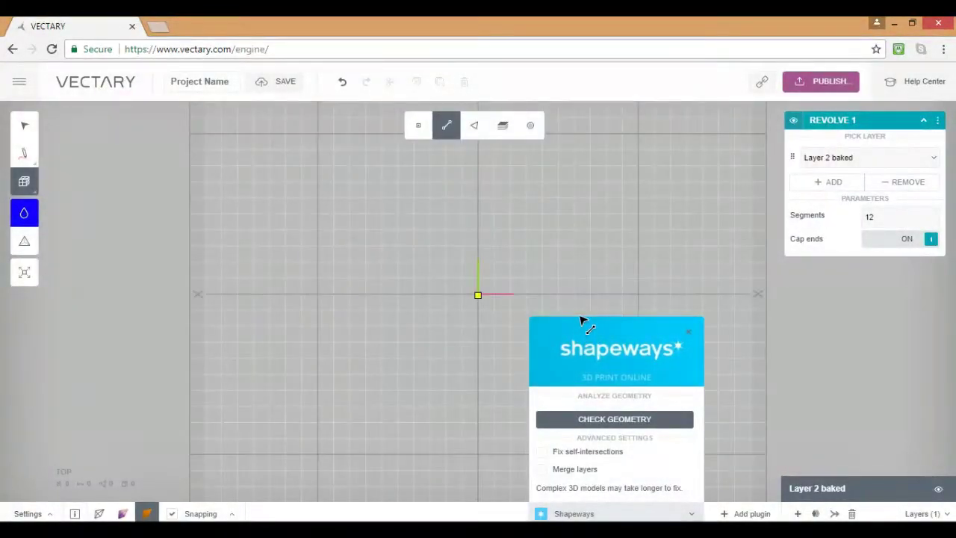
pyautogui.moveTo(581, 317)
pyautogui.mouseDown()
pyautogui.moveTo(565, 319)
pyautogui.moveTo(566, 349)
pyautogui.mouseUp()
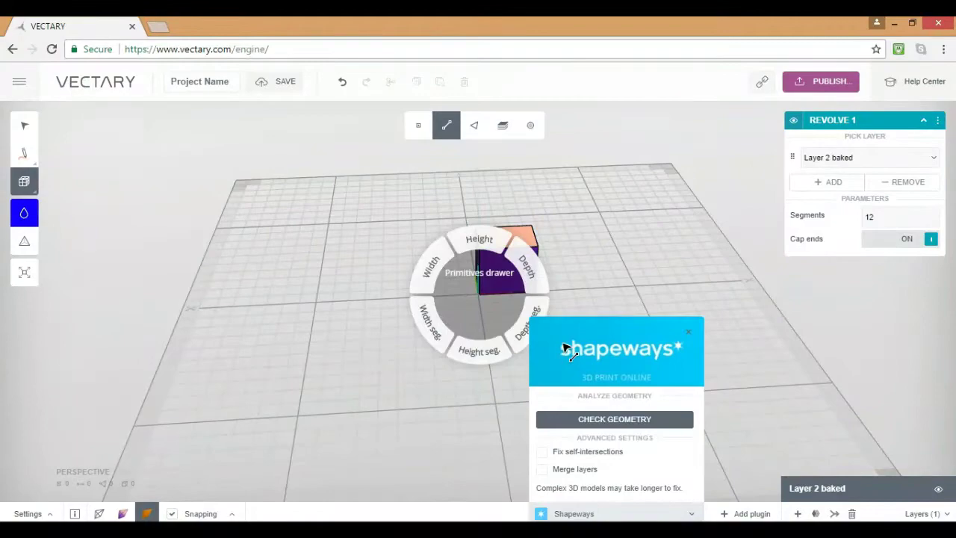
pyautogui.press('Escape')
pyautogui.press('Escape')
pyautogui.press('Escape')
pyautogui.press('Escape')
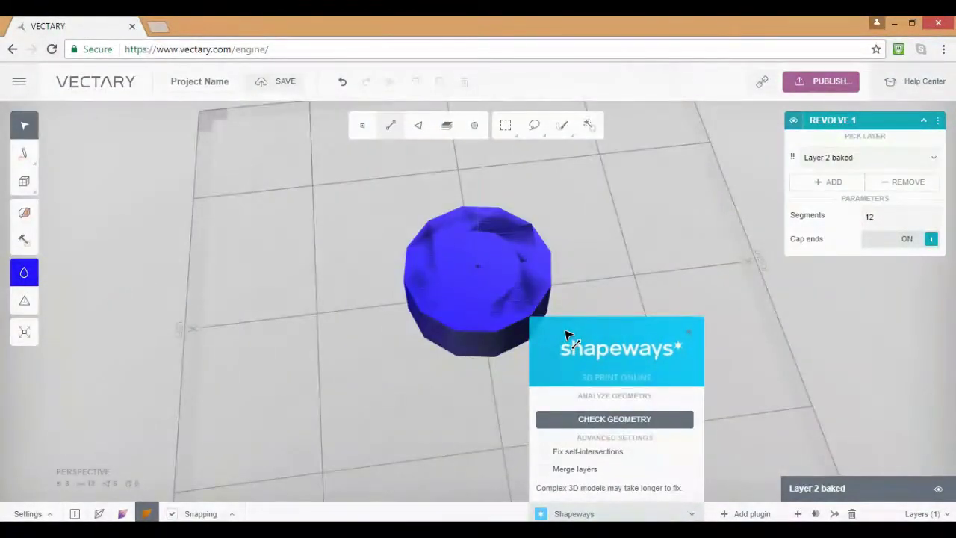
# Delete the Revolve 1 plugin object from the scene
pyautogui.click(938, 120)
pyautogui.press('Delete')
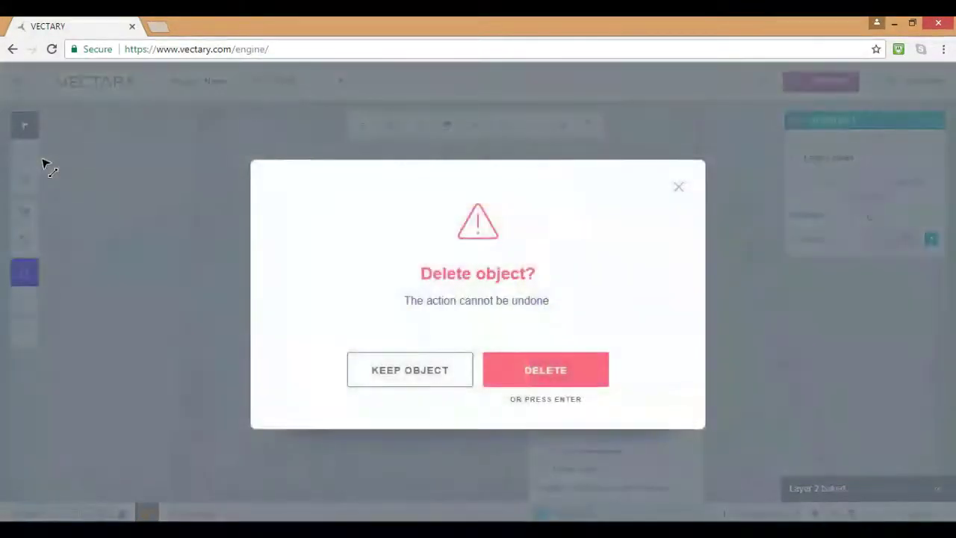
pyautogui.press('Return')
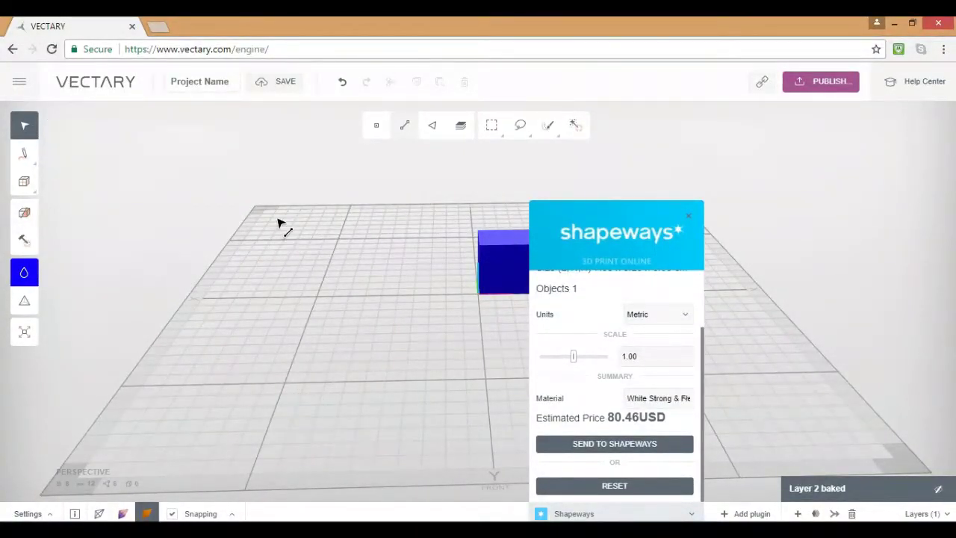
# Set the Shapeways print material to 18k Gold for the box
pyautogui.click(659, 398)
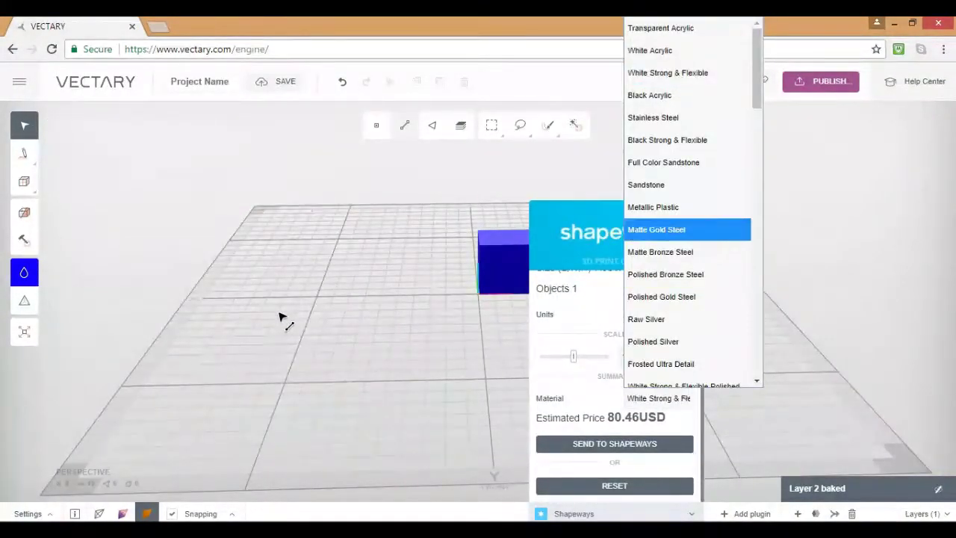
pyautogui.scroll(-16, 666, 274)
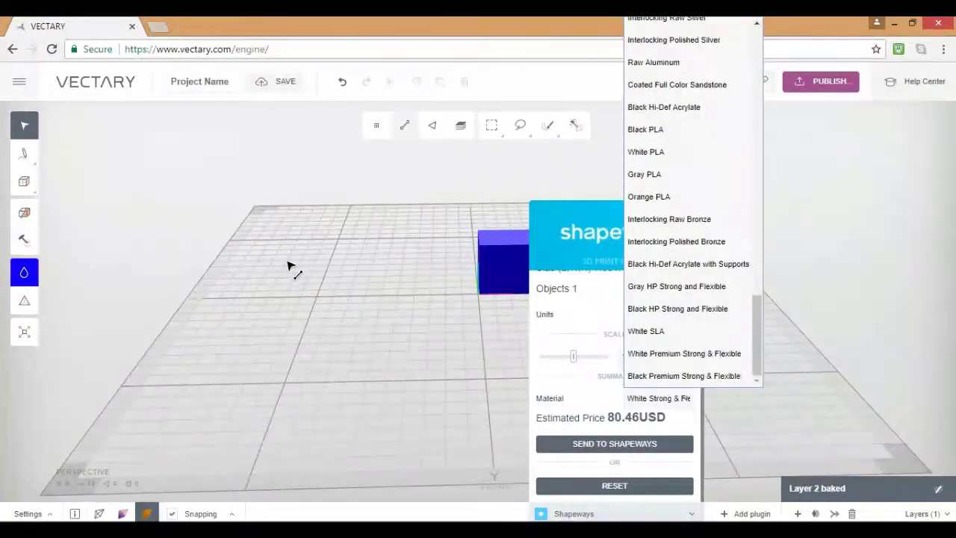
pyautogui.scroll(6, 666, 264)
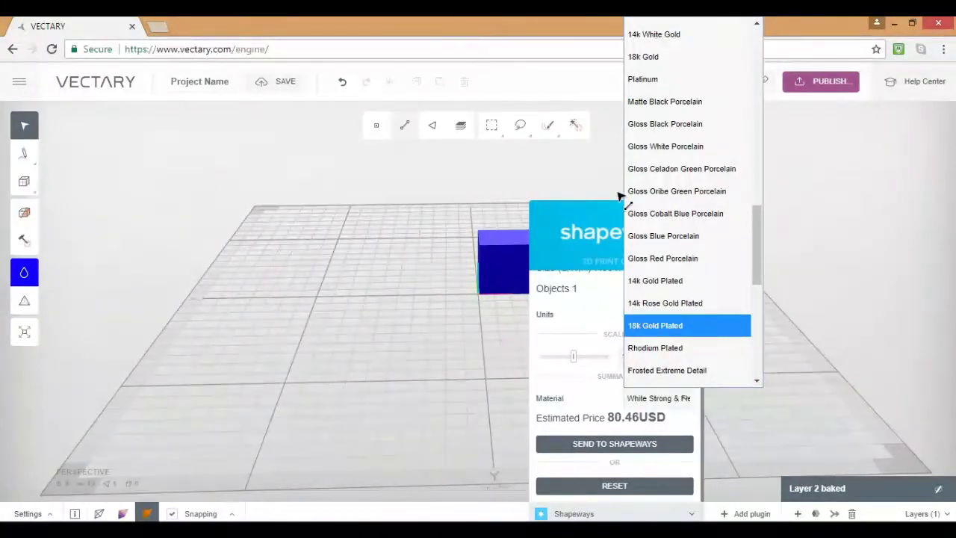
pyautogui.press('Return')
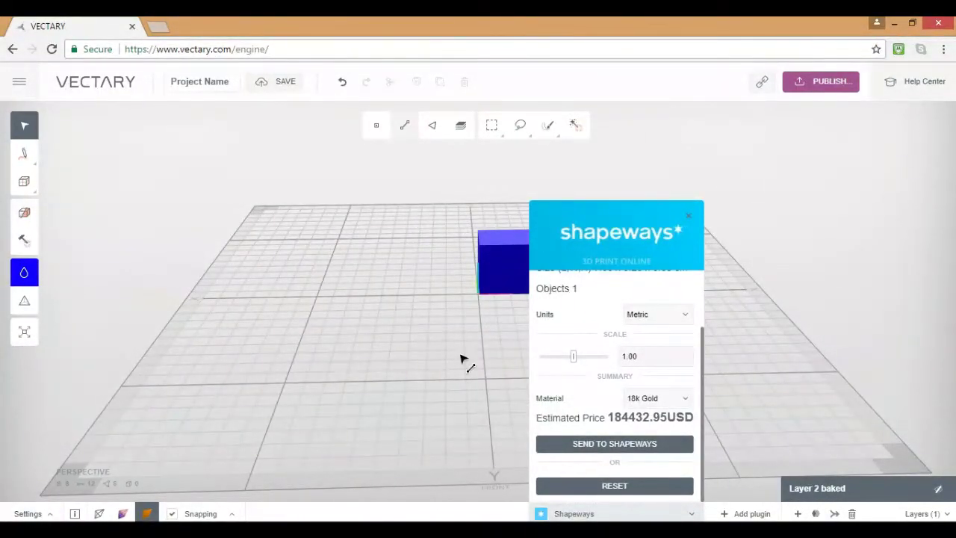
# Set the Shapeways print material to White Strong & Flexible
pyautogui.click(658, 398)
pyautogui.scroll(5, 673, 361)
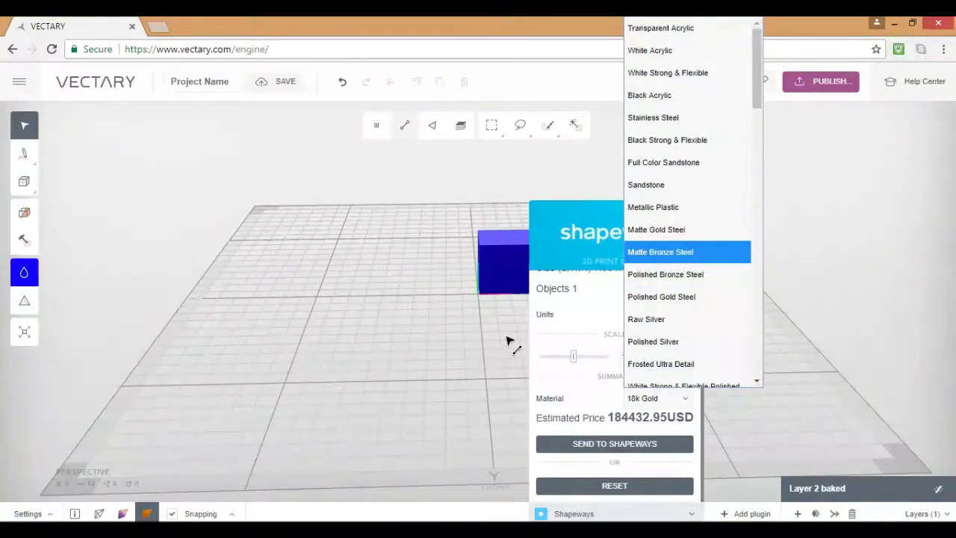
pyautogui.press('Up')
pyautogui.press('Up')
pyautogui.press('Up')
pyautogui.press('Up')
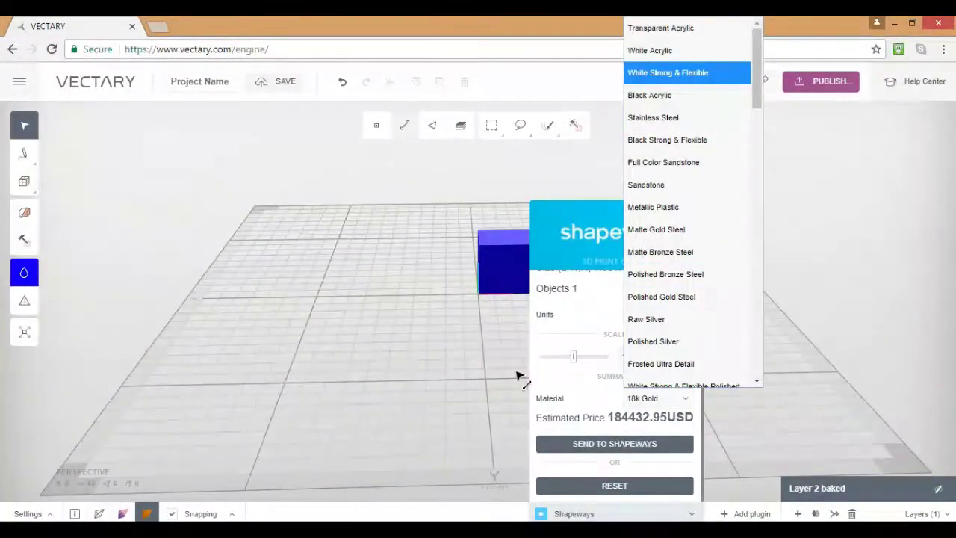
pyautogui.press('Return')
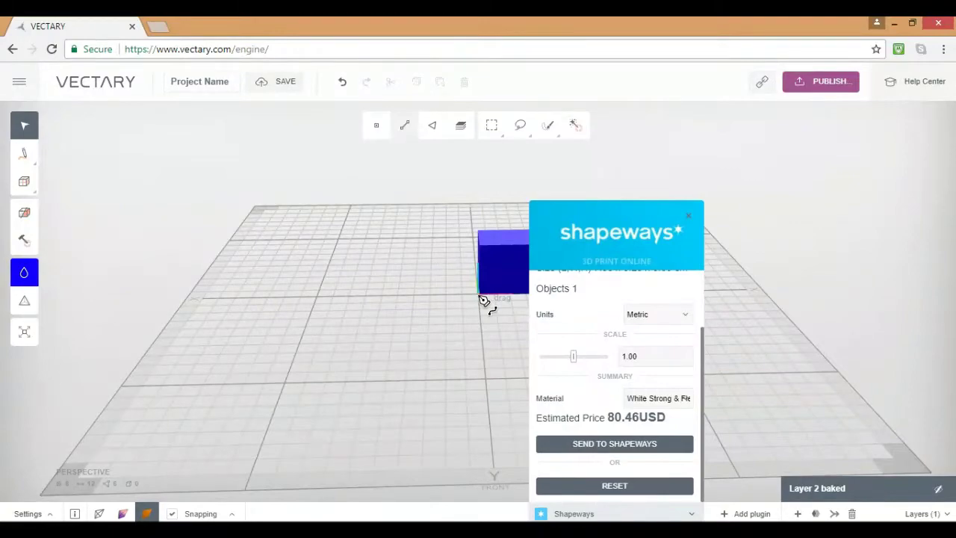
# Close the Shapeways plugin and delete the blue box from the scene
pyautogui.moveTo(479, 295); pyautogui.dragTo(479, 295, button='right')
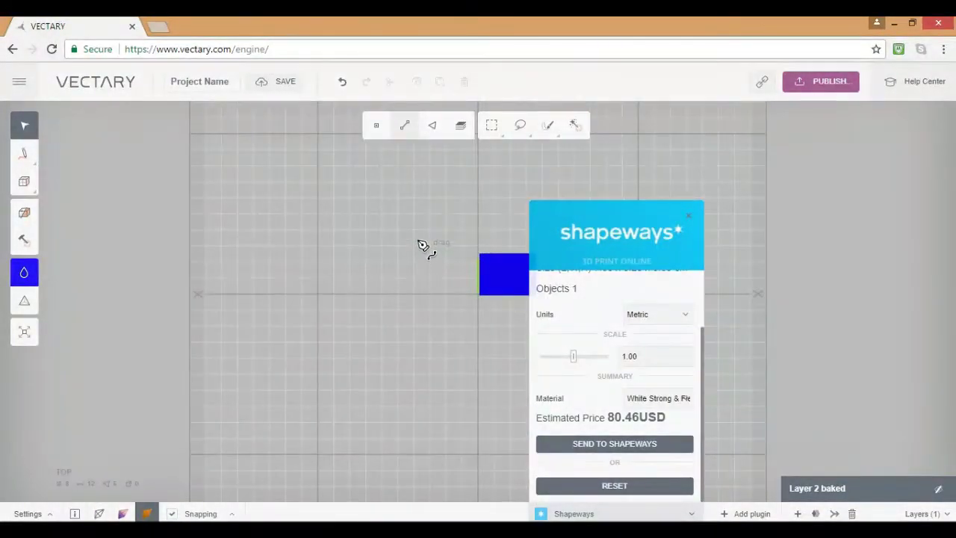
pyautogui.moveTo(417, 239); pyautogui.dragTo(417, 239, button='right')
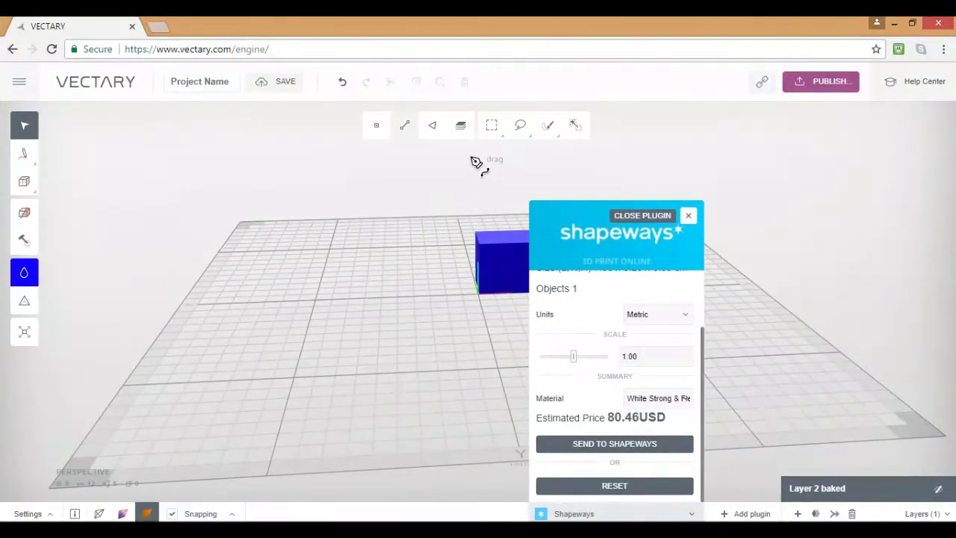
pyautogui.click(689, 215)
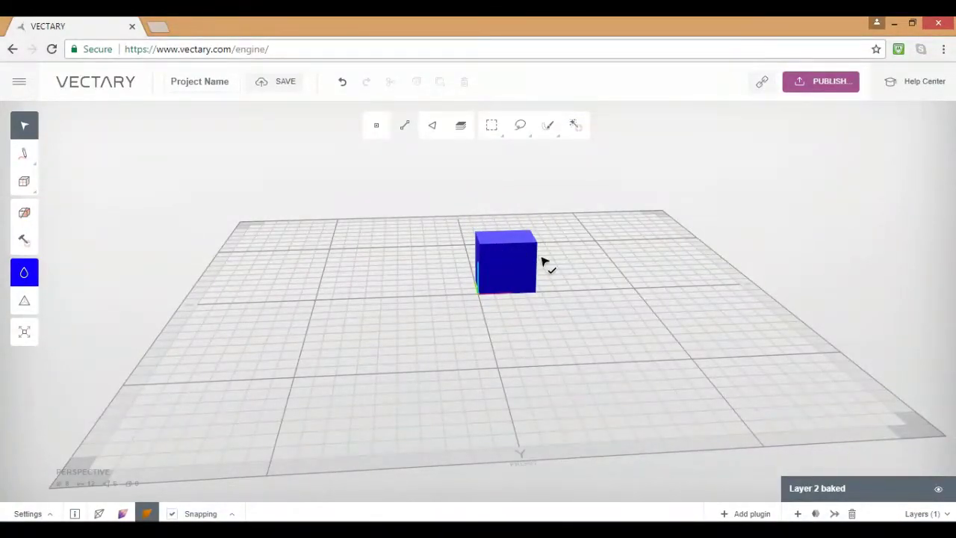
pyautogui.press('7')
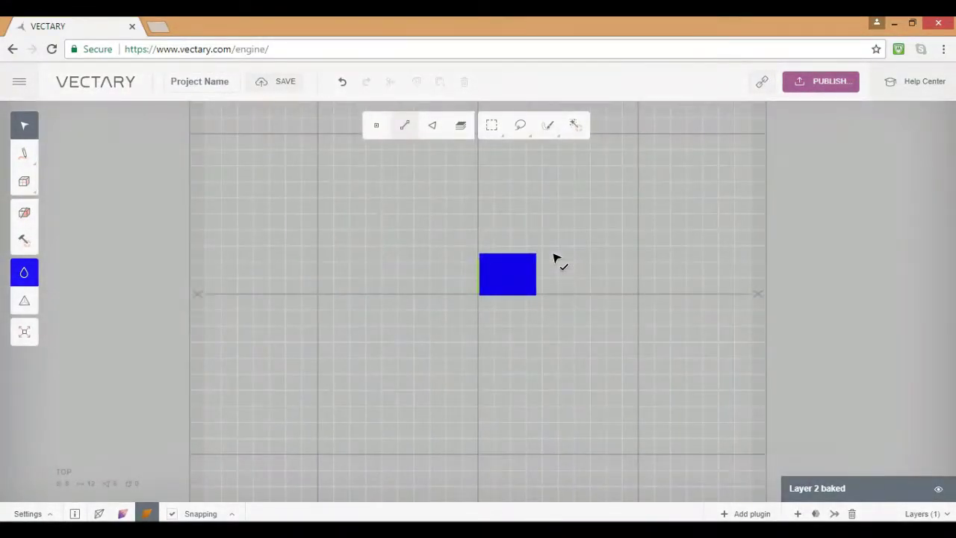
pyautogui.moveTo(606, 261)
pyautogui.mouseDown(button='right')
pyautogui.moveTo(594, 311)
pyautogui.moveTo(613, 278)
pyautogui.mouseUp(button='right')
pyautogui.hotkey('ctrl', 'a')
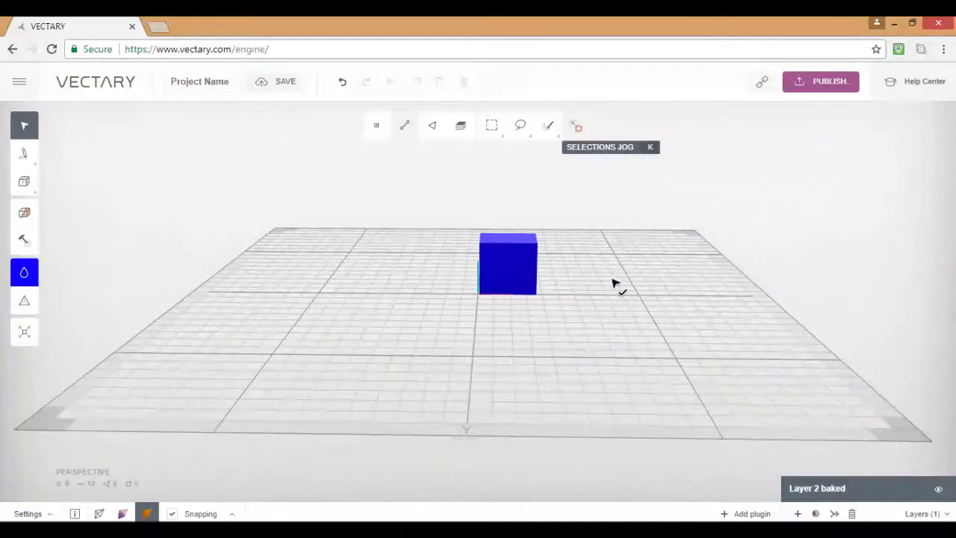
pyautogui.press('BackSpace')
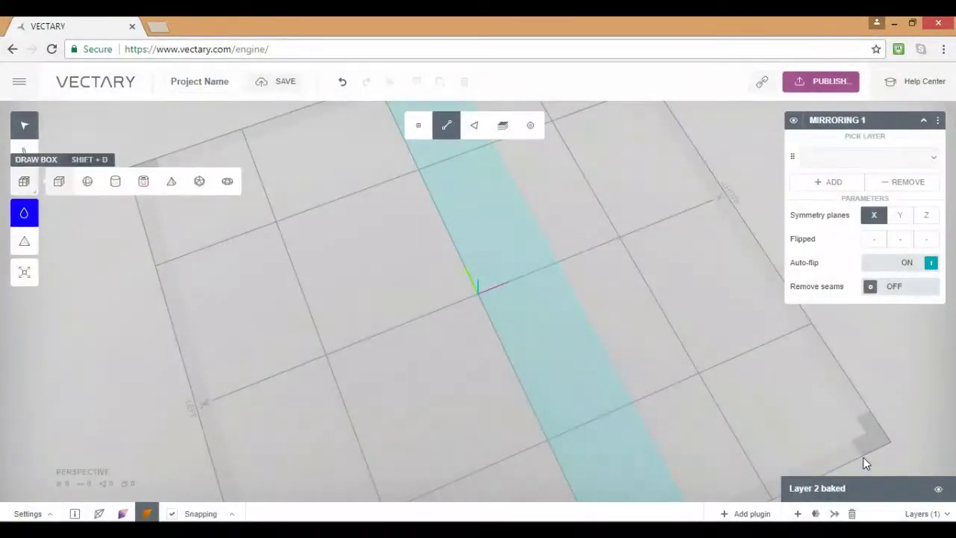
# Draw a box from the major grid intersection on the X axis left of the origin, mirrored across the X symmetry plane
pyautogui.hotkey('shift', 'b')
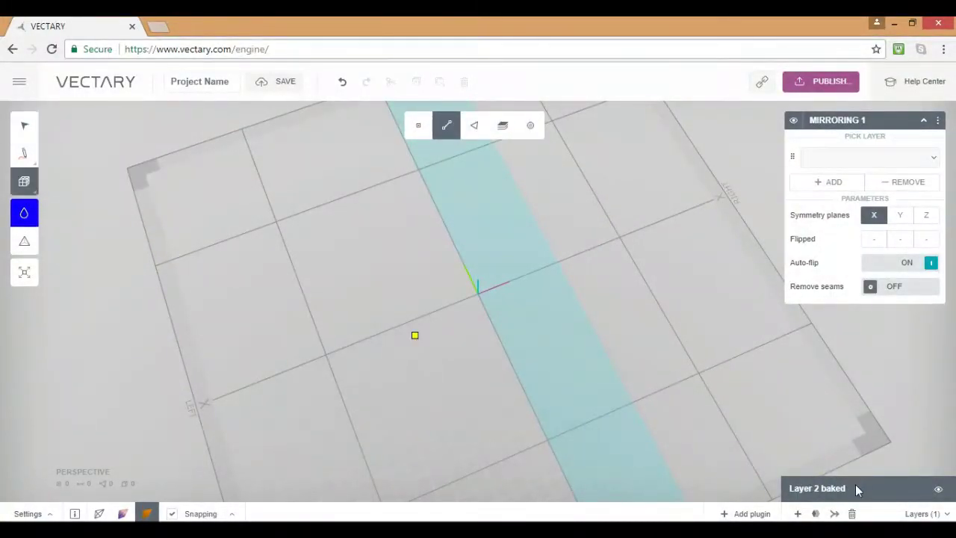
pyautogui.click(324, 354)
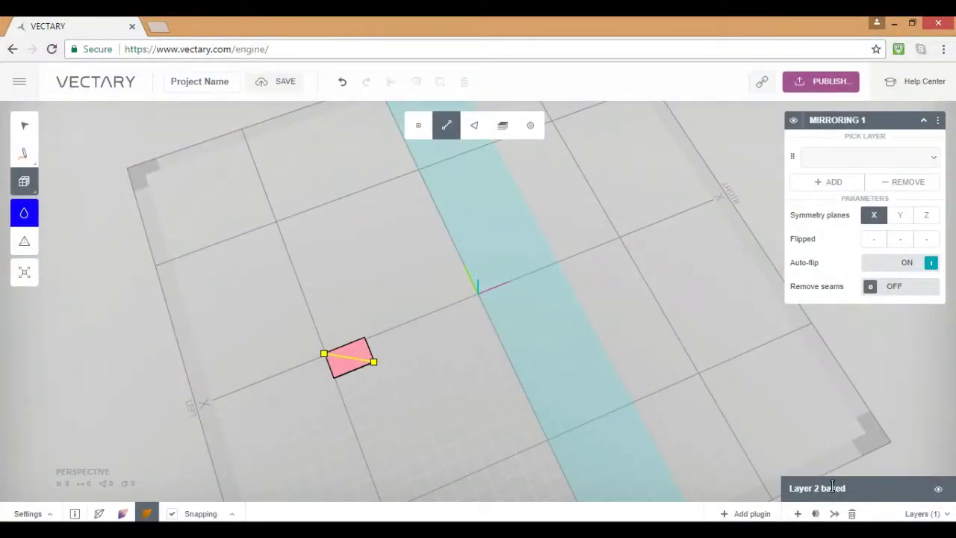
pyautogui.click(446, 384)
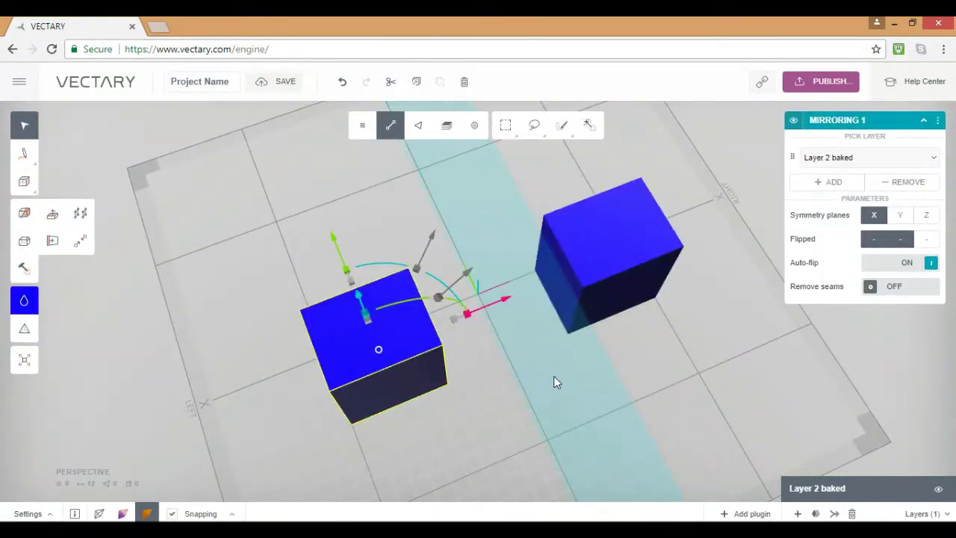
# Bake the mirrored boxes into their own layer and delete the Mirroring 1 object
pyautogui.moveTo(560, 380); pyautogui.dragTo(528, 341, button='right')
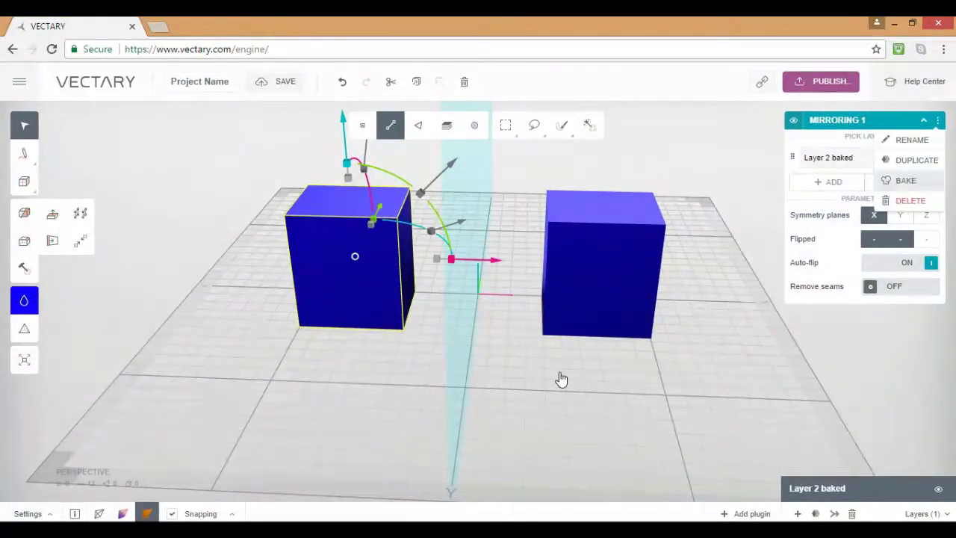
pyautogui.click(621, 374)
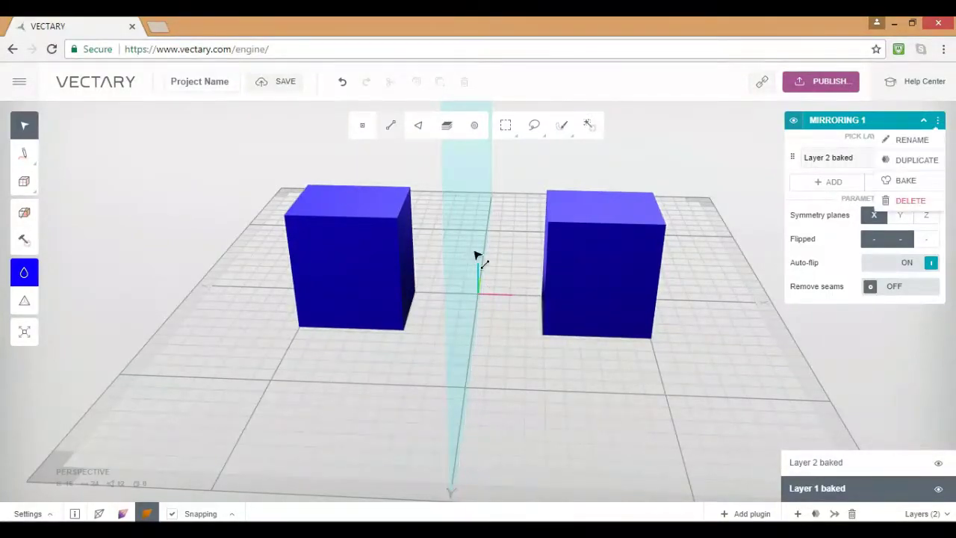
pyautogui.press('Return')
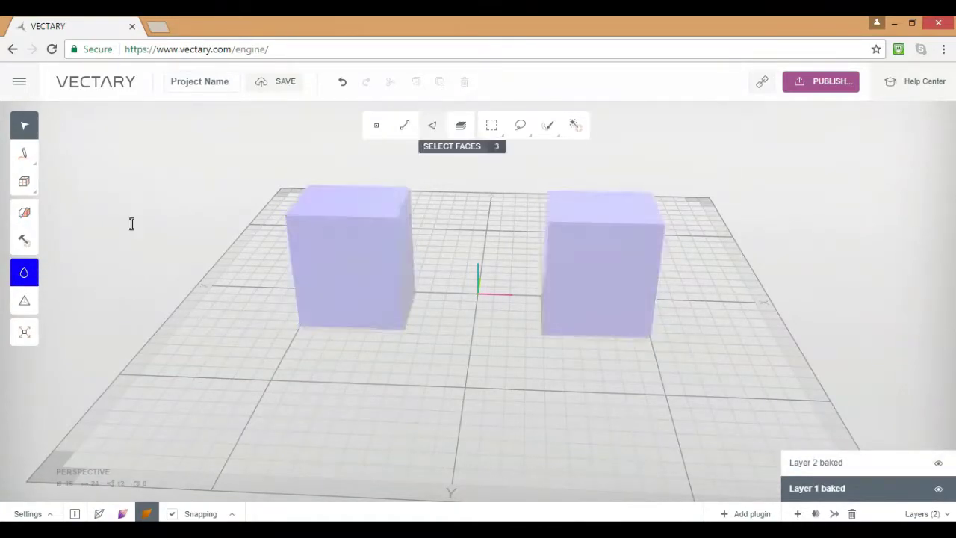
# Delete the two box layers, Layer 1 baked and Layer 2 baked
pyautogui.press('3')
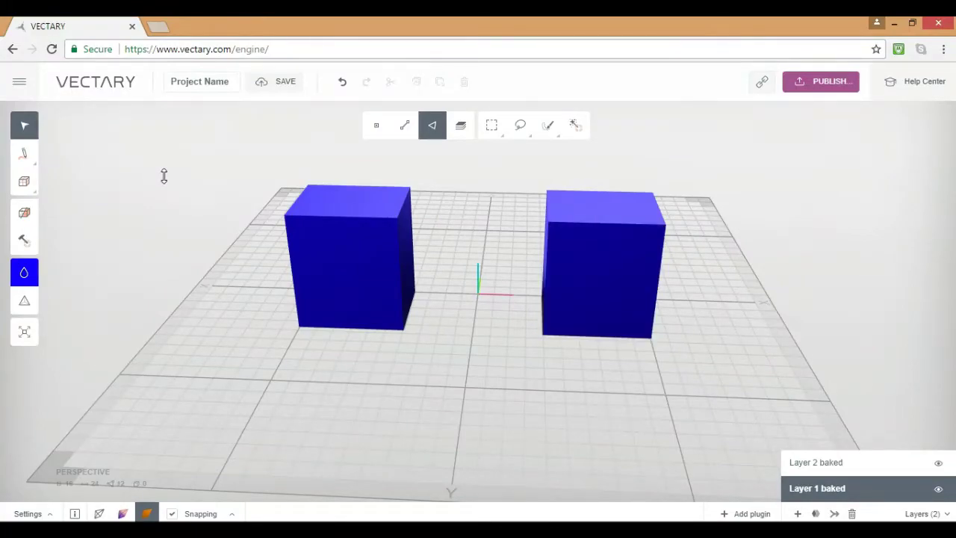
pyautogui.press('Delete')
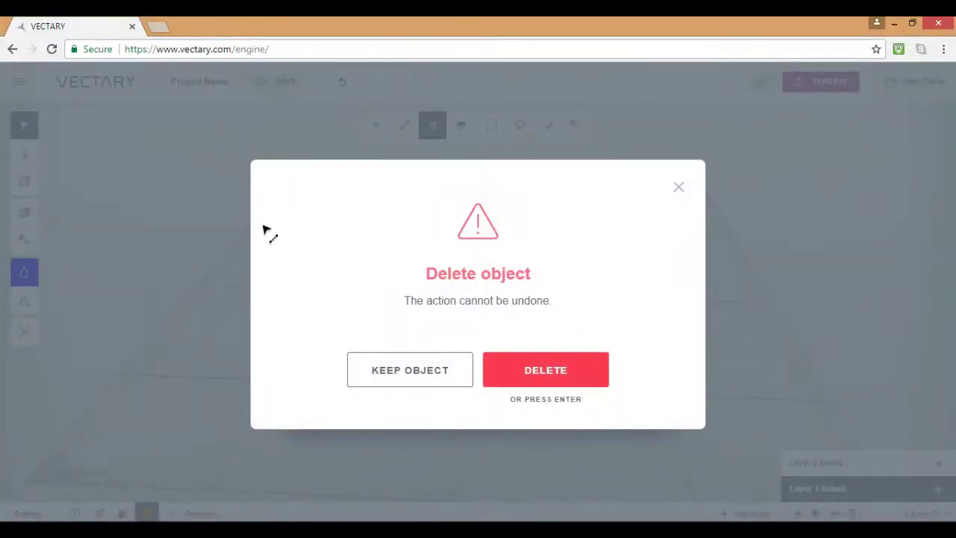
pyautogui.press('Return')
pyautogui.press('Delete')
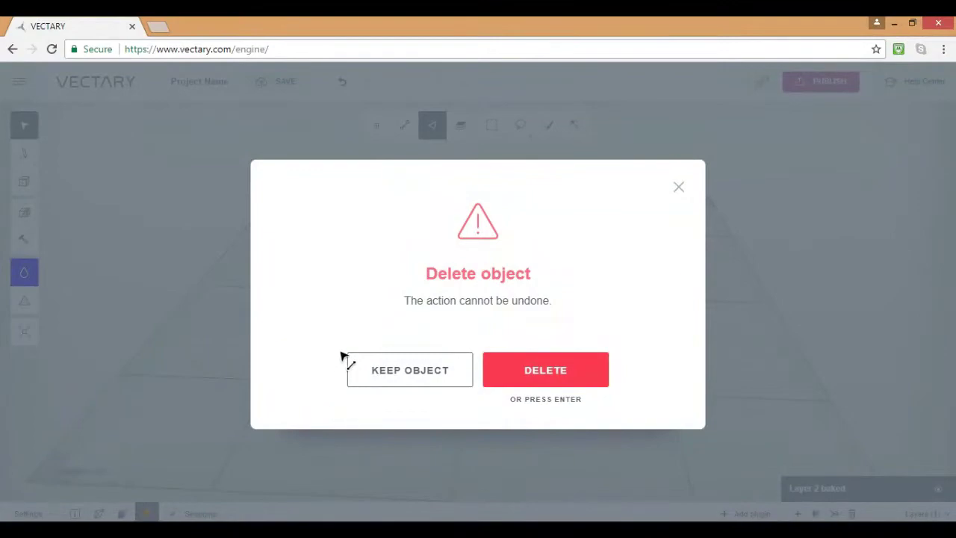
pyautogui.press('Return')
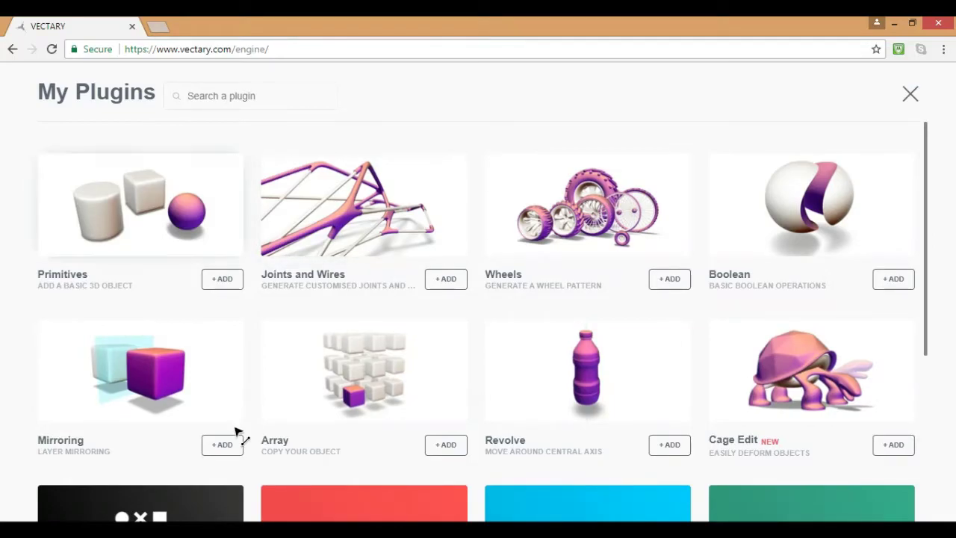
# Add the Primitives plugin with a box and set the box's width to 276.4
pyautogui.scroll(-1, 254, 411)
pyautogui.scroll(-2, 256, 407)
pyautogui.scroll(2, 386, 351)
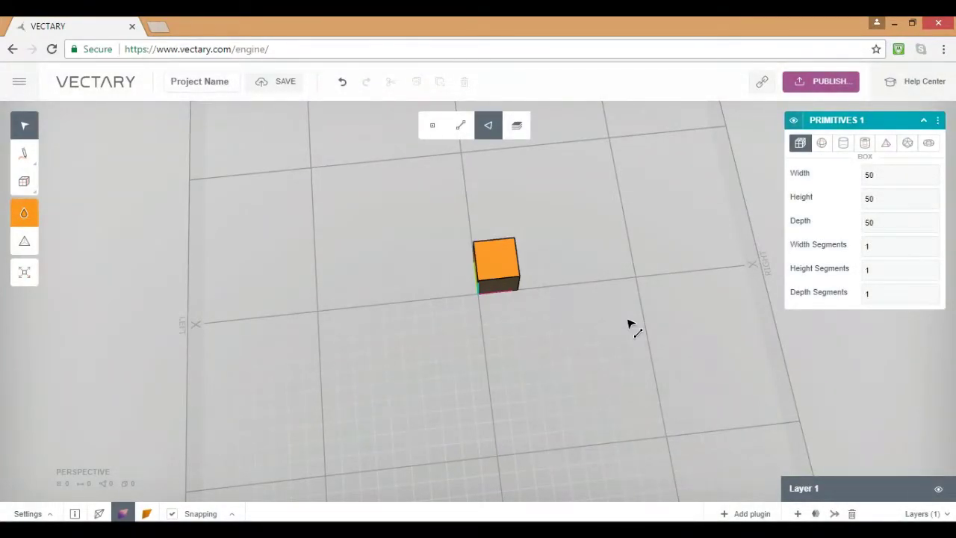
pyautogui.press('BackSpace')
pyautogui.press('BackSpace')
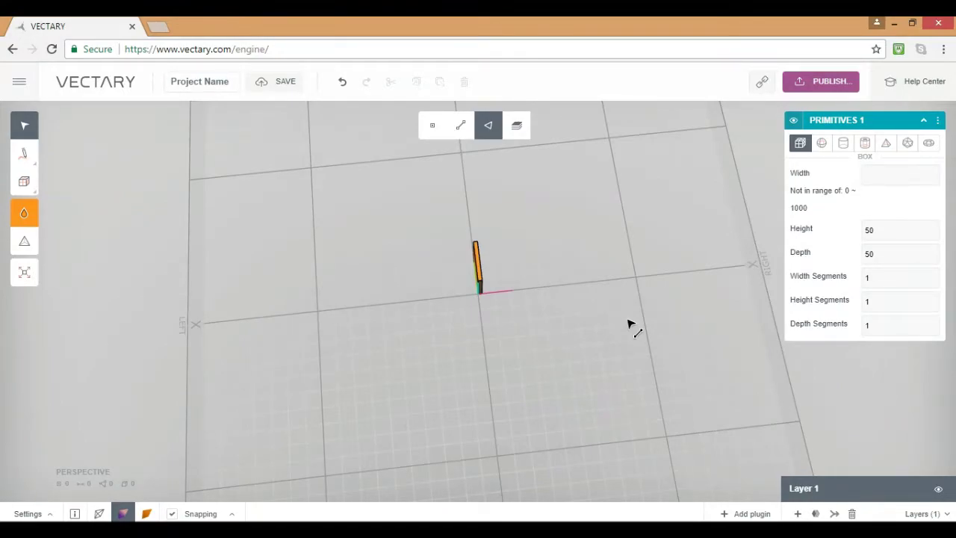
pyautogui.write('276.4')
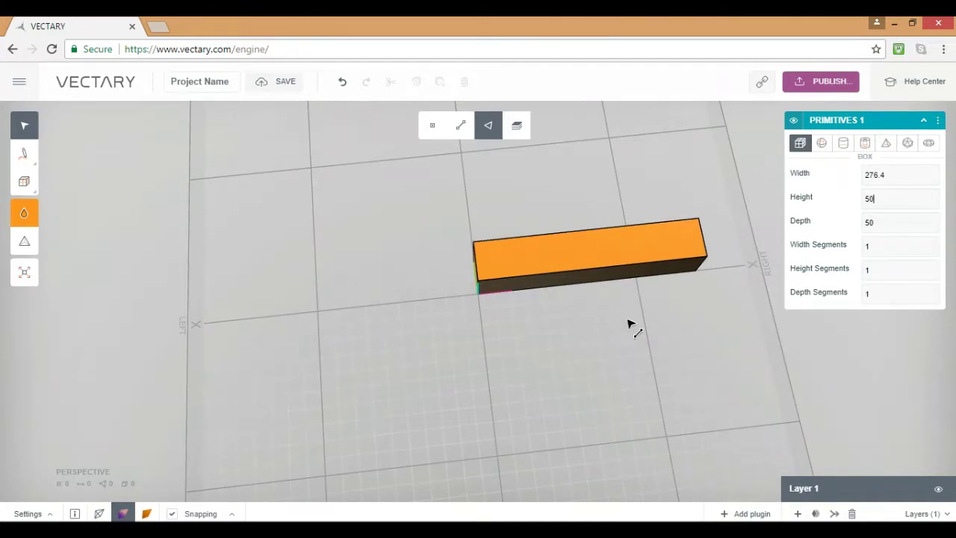
# Set the primitive box's height to 50.88 and its depth to 500
pyautogui.write('.88')
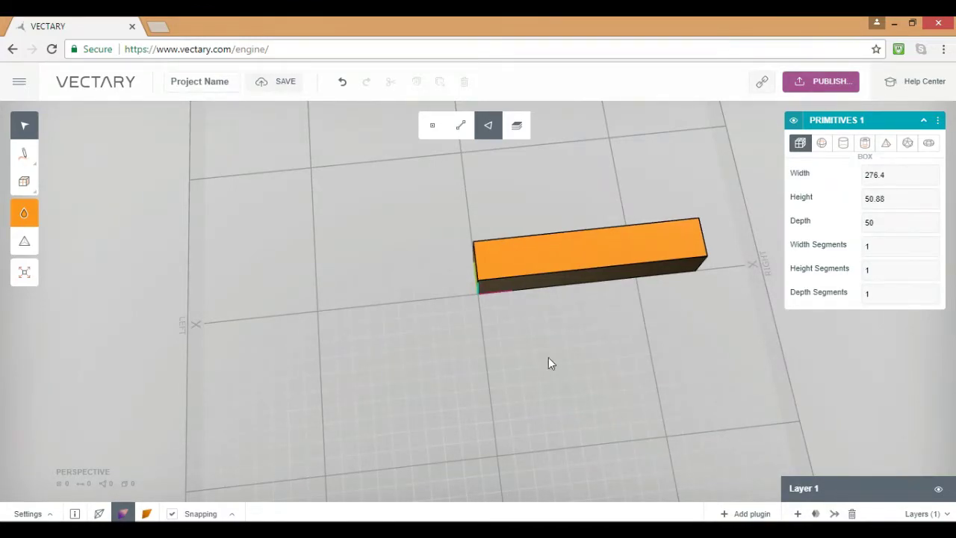
pyautogui.press('Tab')
pyautogui.write('51')
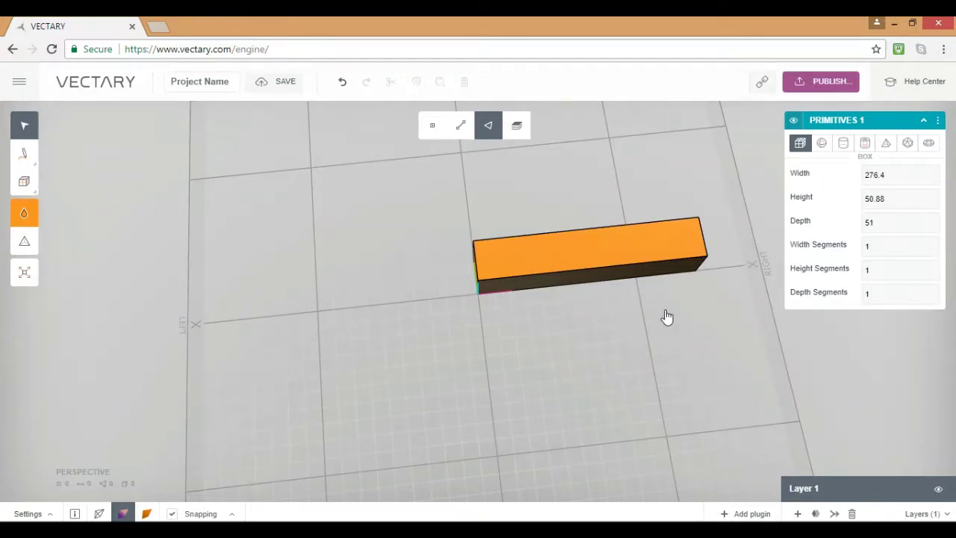
pyautogui.press('BackSpace')
pyautogui.write('00')
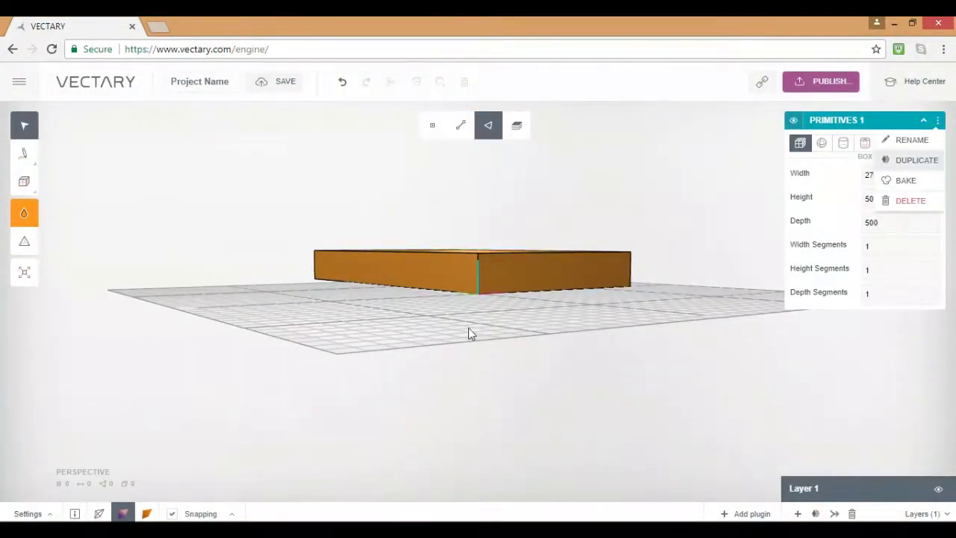
# Delete the Primitives 1 object and look through the plugin library, including Google Fonts and the MyMiniFactory plugins
pyautogui.press('Delete')
pyautogui.press('Return')
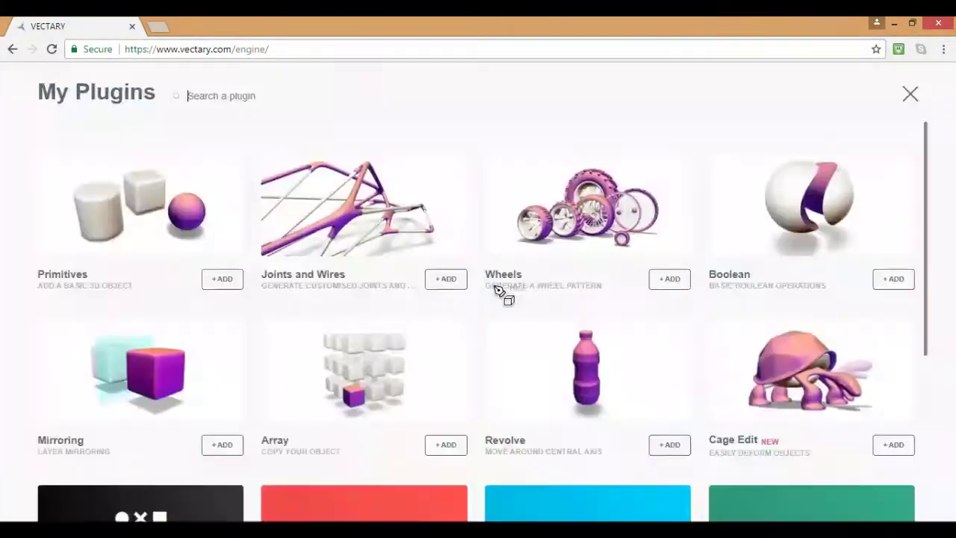
pyautogui.scroll(-4, 541, 269)
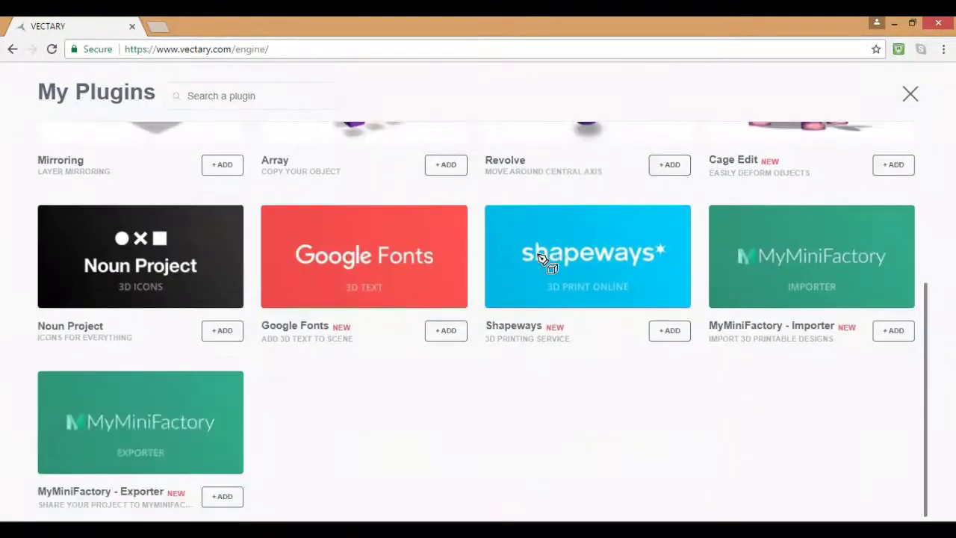
pyautogui.scroll(-1, 544, 257)
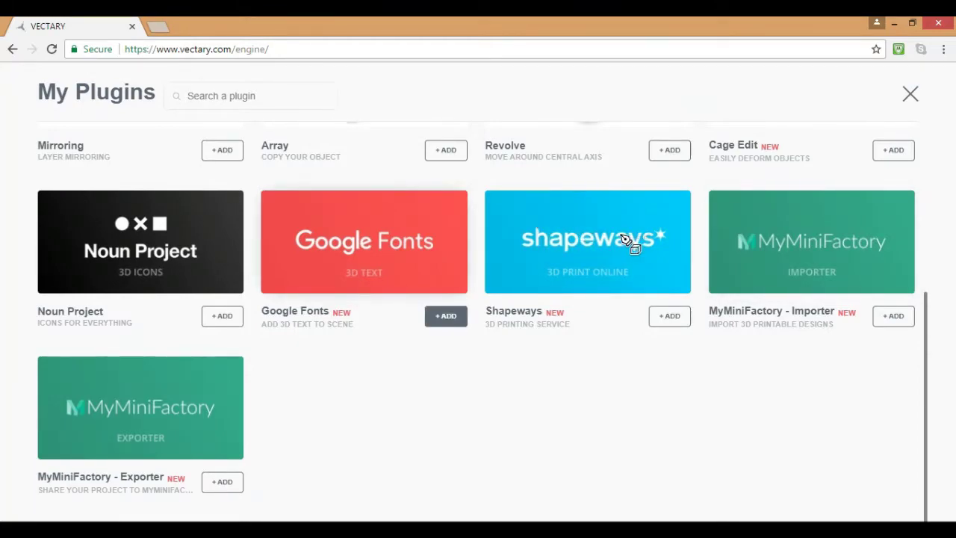
pyautogui.scroll(4, 649, 244)
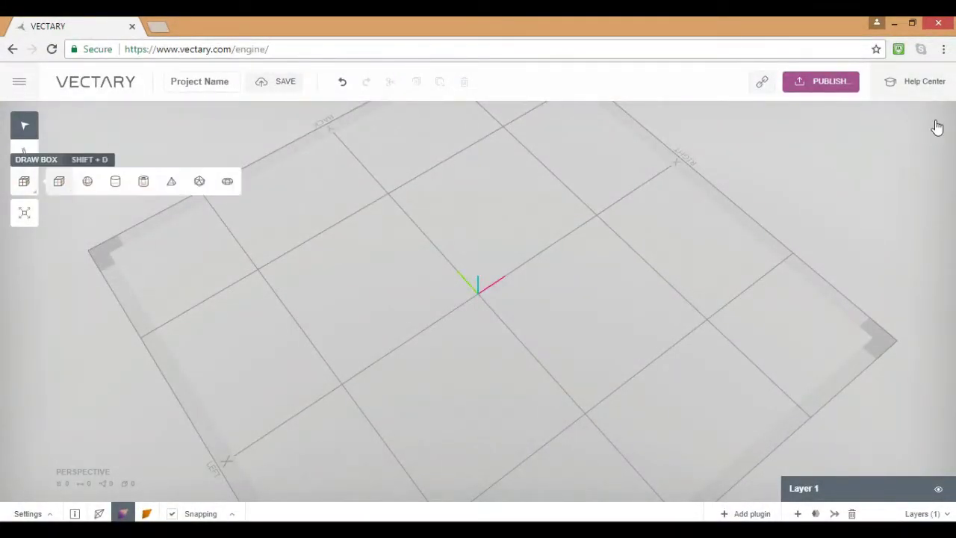
# Draw a cone standing on the grid, centered on the origin
pyautogui.click(920, 197)
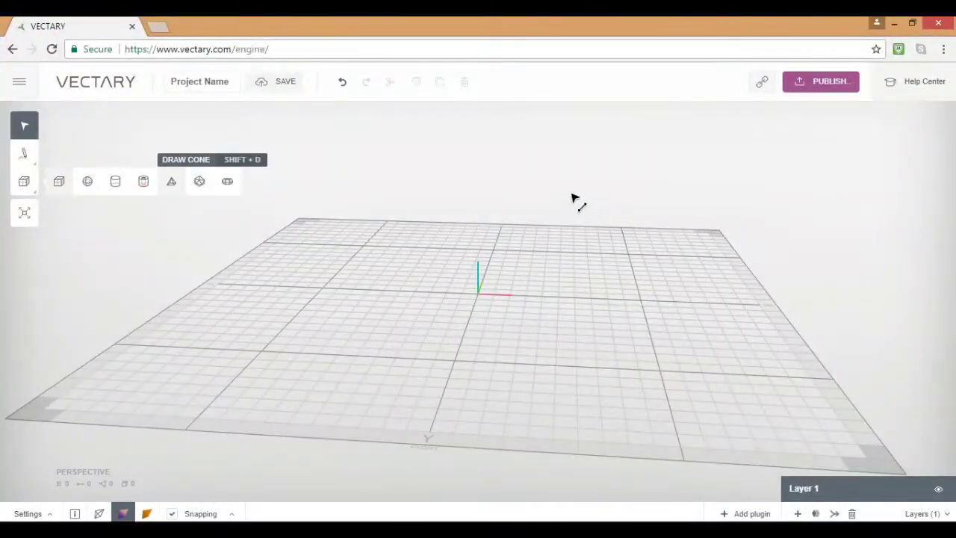
pyautogui.click(172, 182)
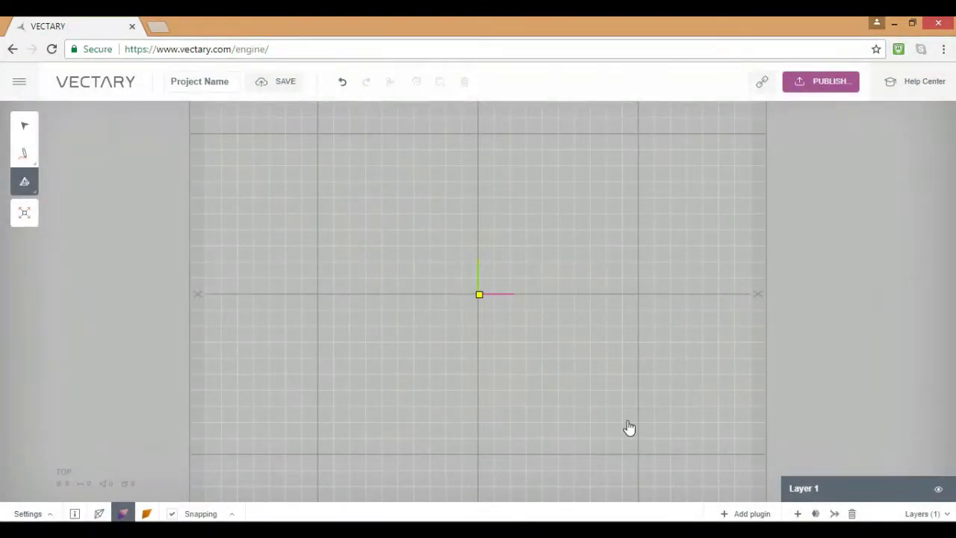
pyautogui.click(477, 294)
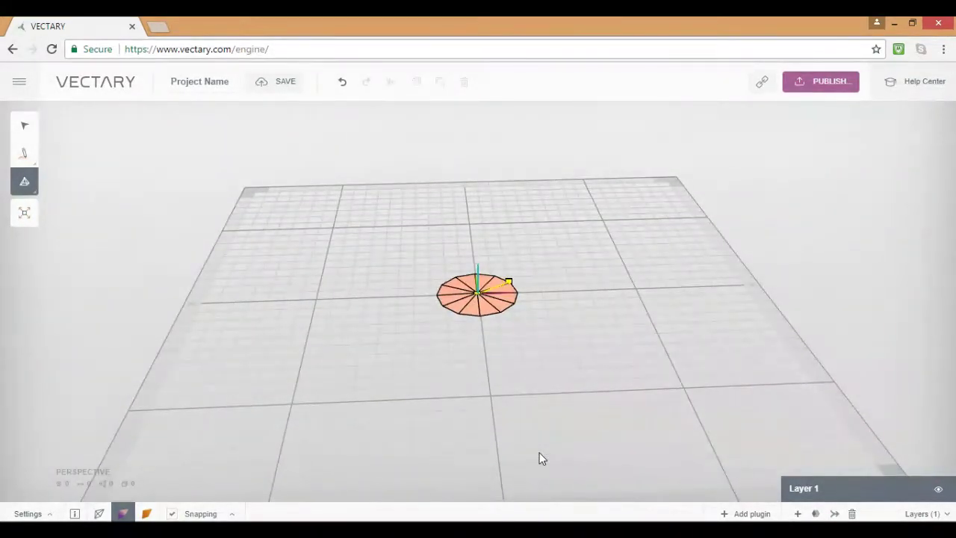
pyautogui.click(585, 464)
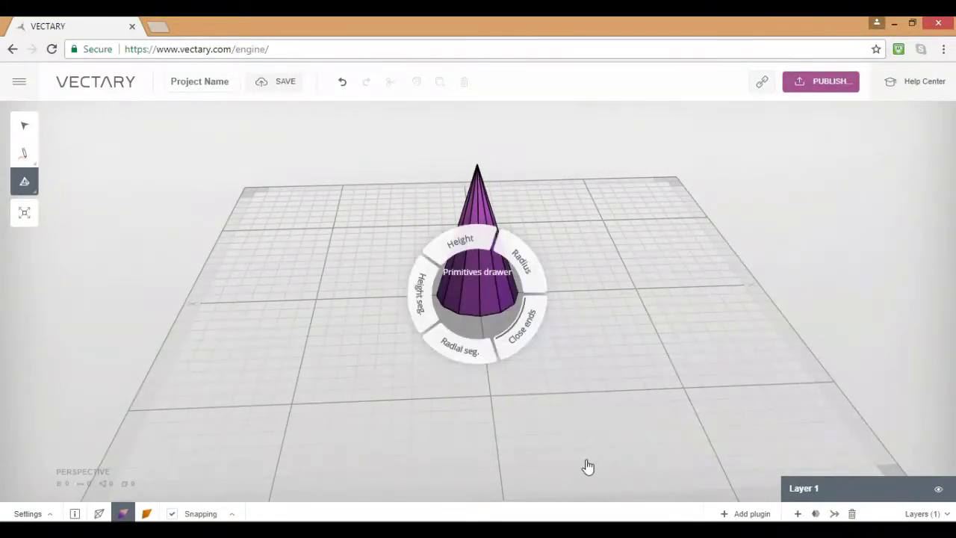
# Set the cone's radial segments to 12
pyautogui.click(543, 471)
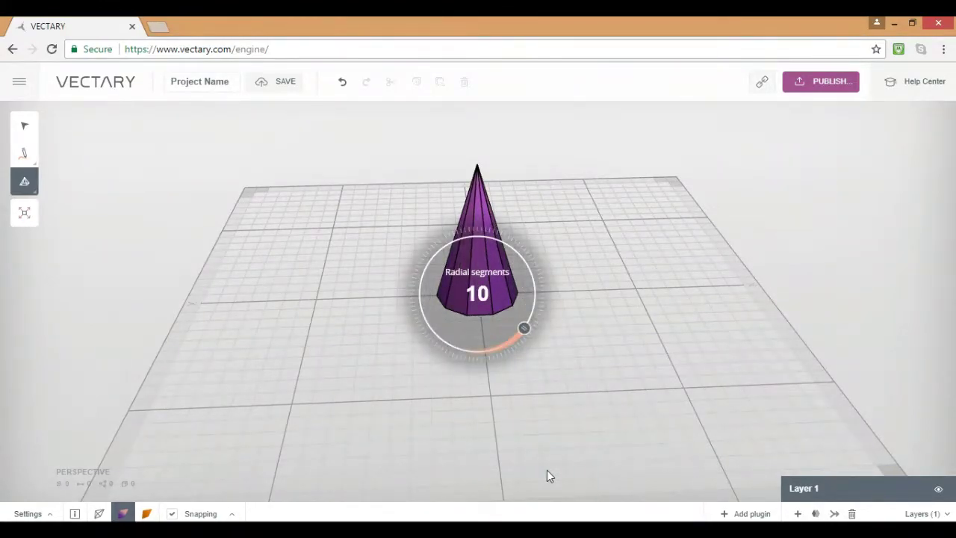
pyautogui.scroll(1, 547, 472)
pyautogui.scroll(1, 549, 475)
pyautogui.click(551, 477)
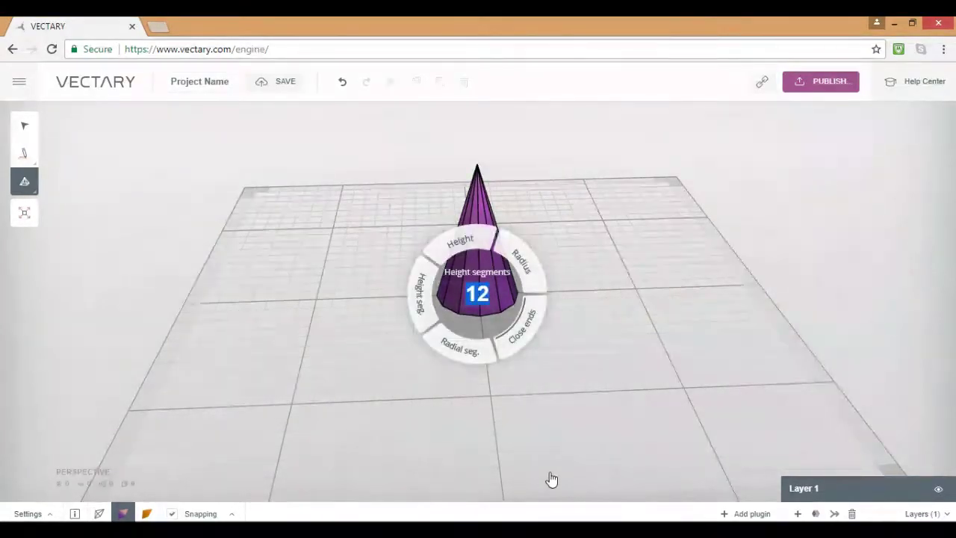
# Set the cone's height segments to 7 and finish the primitive
pyautogui.click(601, 440)
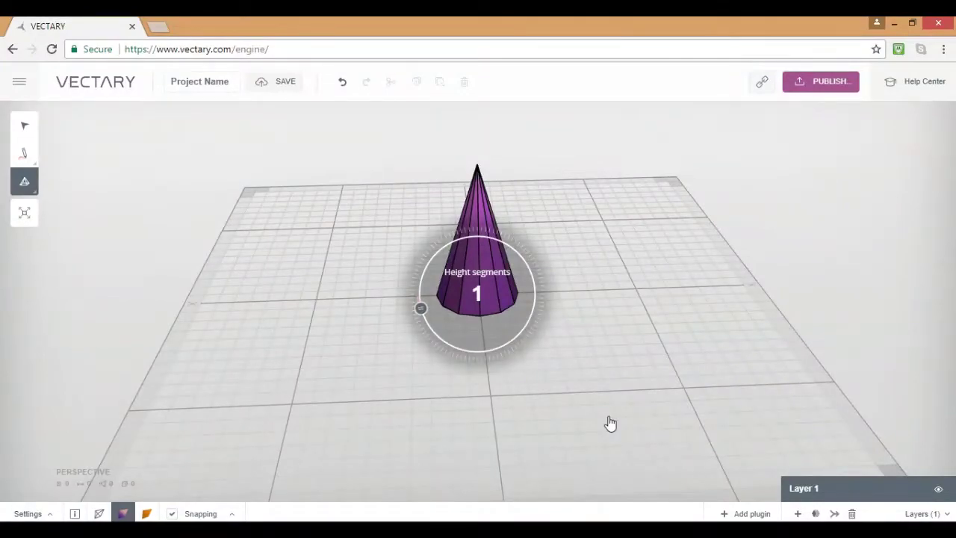
pyautogui.scroll(-2, 610, 424)
pyautogui.scroll(-1, 610, 423)
pyautogui.scroll(5, 610, 424)
pyautogui.scroll(3, 514, 378)
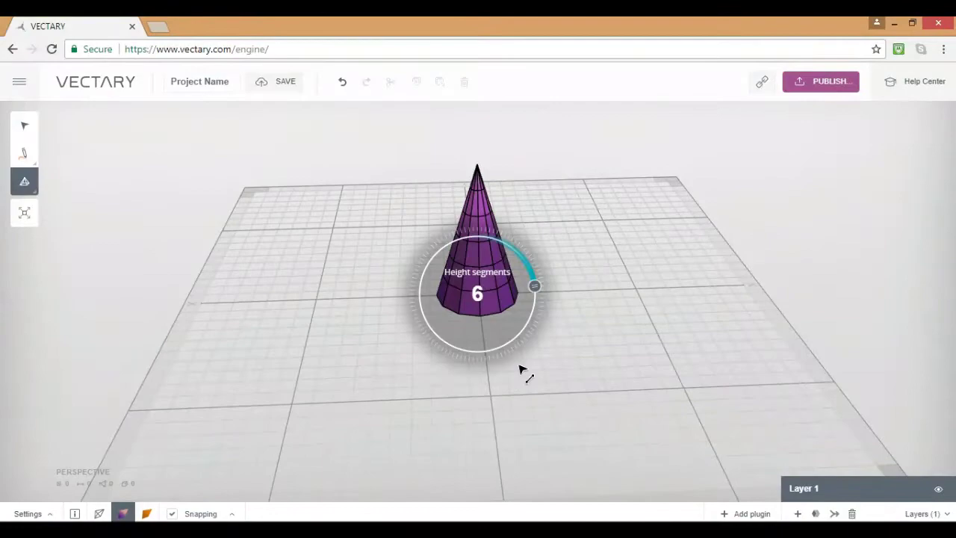
pyautogui.scroll(2, 577, 352)
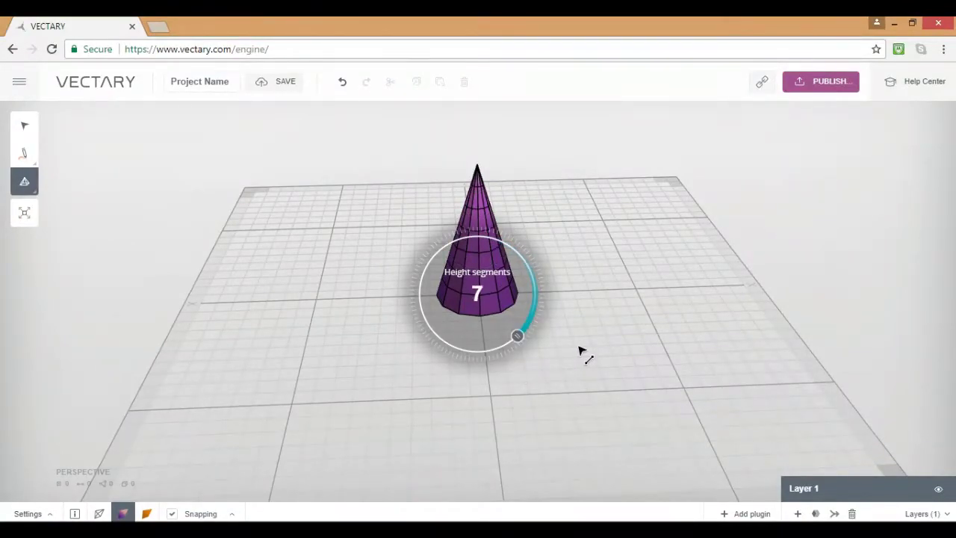
pyautogui.click(564, 326)
pyautogui.click(604, 318)
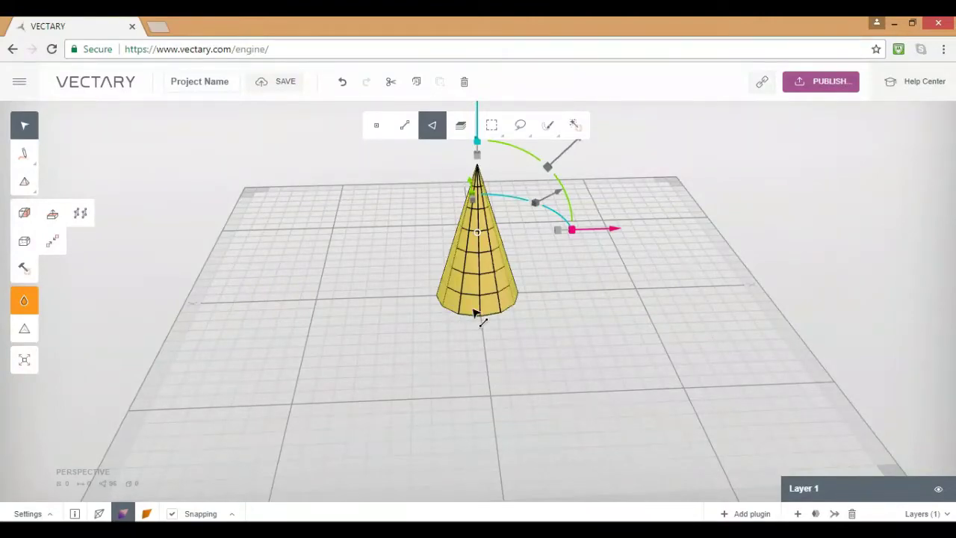
# Rotate the whole cone upside down in the front view so its tip rests on the grid, and deselect it
pyautogui.moveTo(475, 314); pyautogui.dragTo(540, 315, button='right')
pyautogui.moveTo(470, 289); pyautogui.dragTo(485, 329, button='middle')
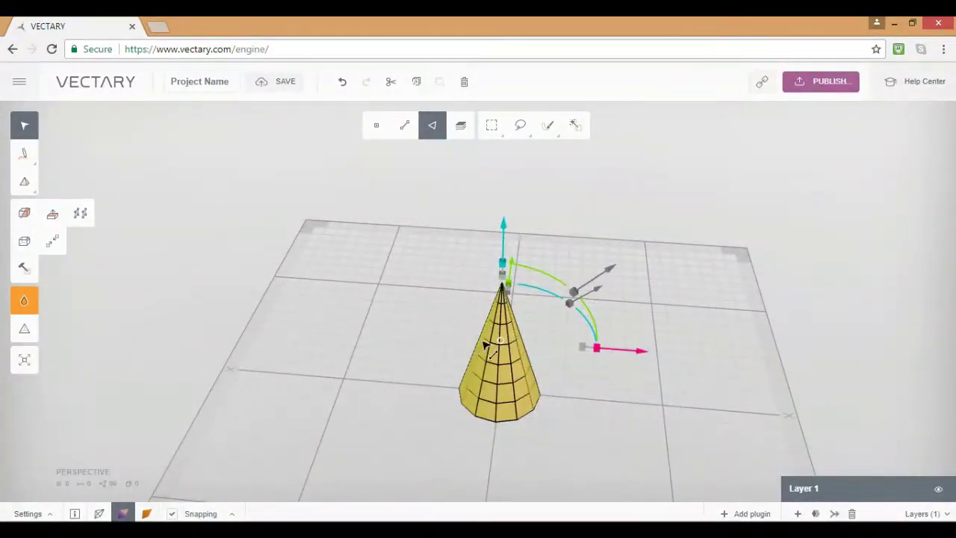
pyautogui.moveTo(429, 309); pyautogui.dragTo(400, 293, button='right')
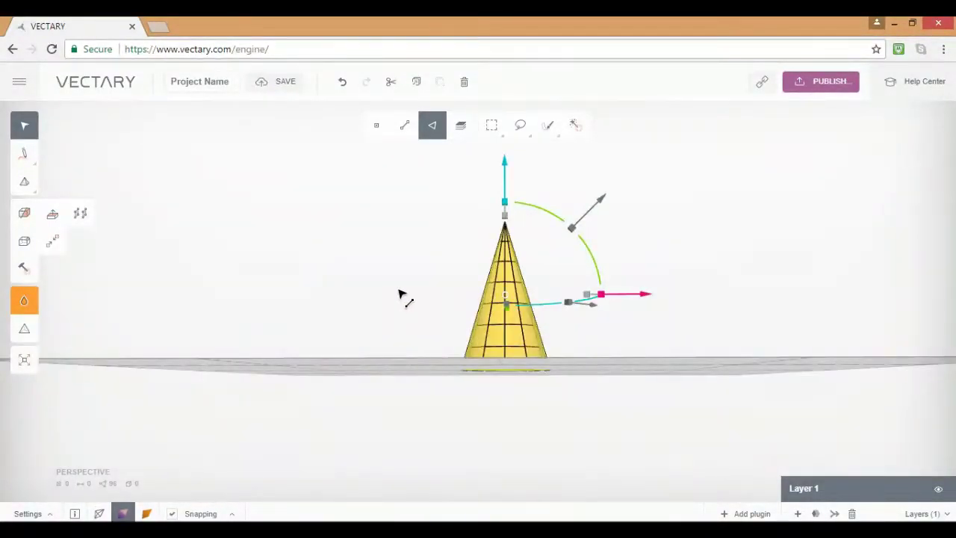
pyautogui.moveTo(461, 291); pyautogui.dragTo(488, 322, button='right')
pyautogui.moveTo(587, 360); pyautogui.dragTo(619, 333)
pyautogui.moveTo(585, 360); pyautogui.dragTo(587, 354)
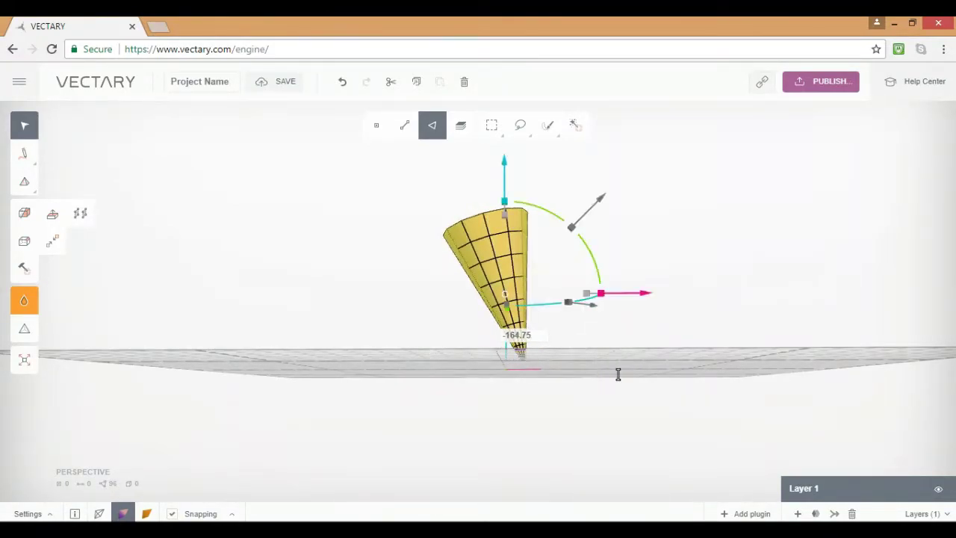
pyautogui.moveTo(615, 368); pyautogui.dragTo(638, 427, button='right')
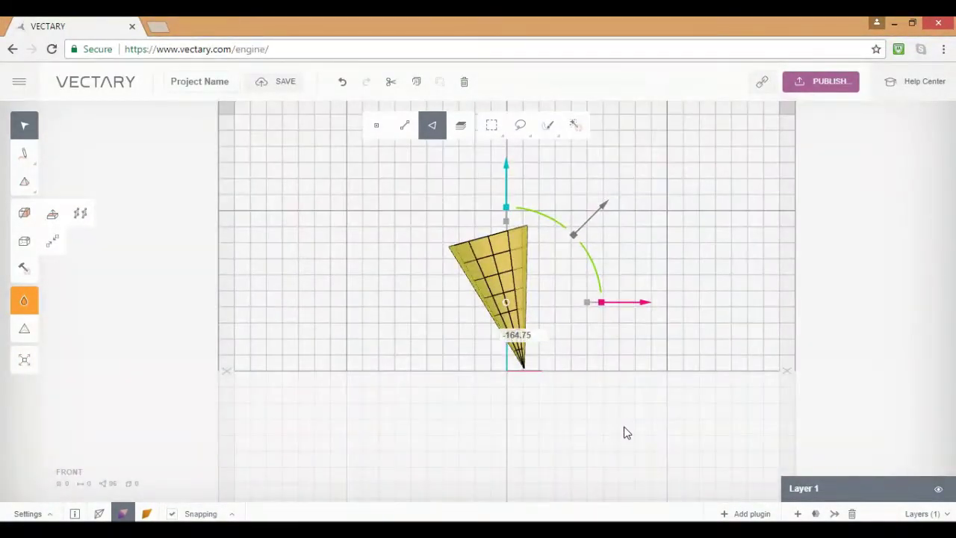
pyautogui.click(668, 397)
pyautogui.moveTo(668, 397); pyautogui.dragTo(692, 276)
pyautogui.click(690, 287)
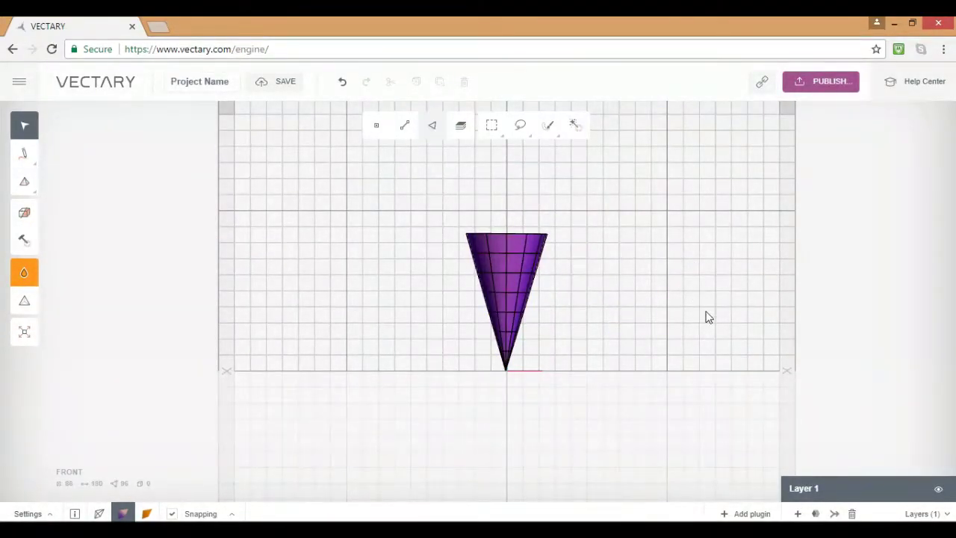
# Select all twelve triangular faces of the cone's flat cap and delete them to open the cone
pyautogui.moveTo(706, 322); pyautogui.dragTo(703, 333, button='right')
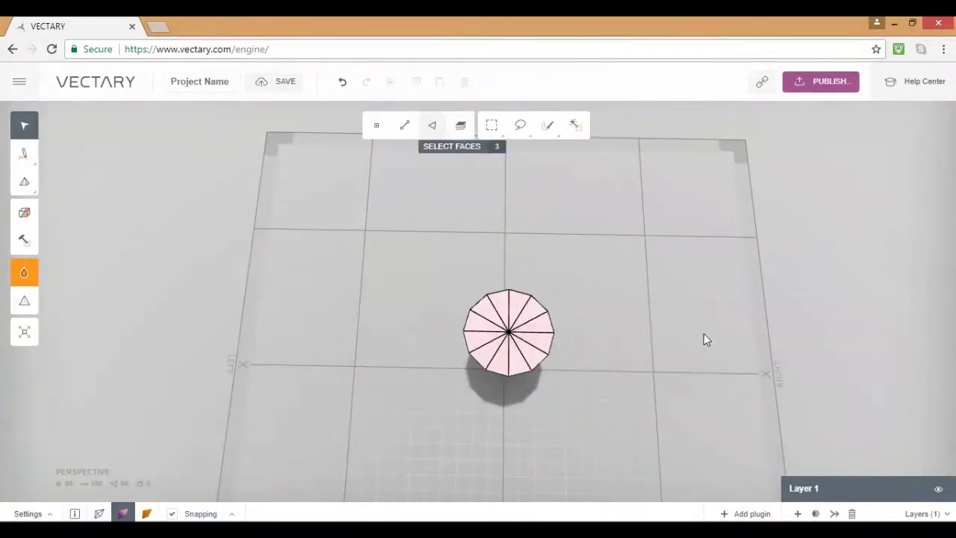
pyautogui.press('3')
pyautogui.click(501, 305)
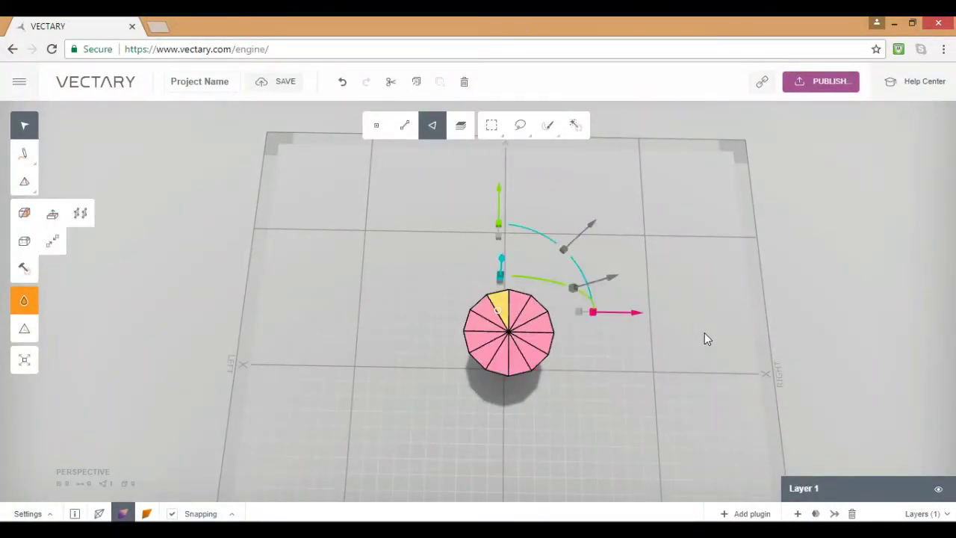
pyautogui.keyDown('shift'); pyautogui.click(517, 305); pyautogui.keyUp('shift')
pyautogui.keyDown('shift'); pyautogui.click(529, 311); pyautogui.keyUp('shift')
pyautogui.keyDown('shift'); pyautogui.click(538, 324); pyautogui.keyUp('shift')
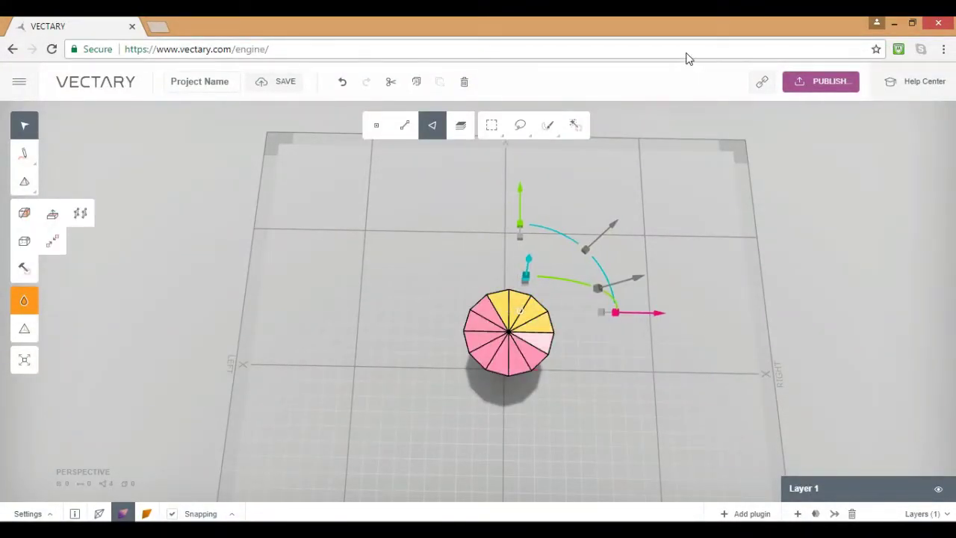
pyautogui.keyDown('shift'); pyautogui.click(540, 341); pyautogui.keyUp('shift')
pyautogui.keyDown('shift'); pyautogui.click(518, 362); pyautogui.keyUp('shift')
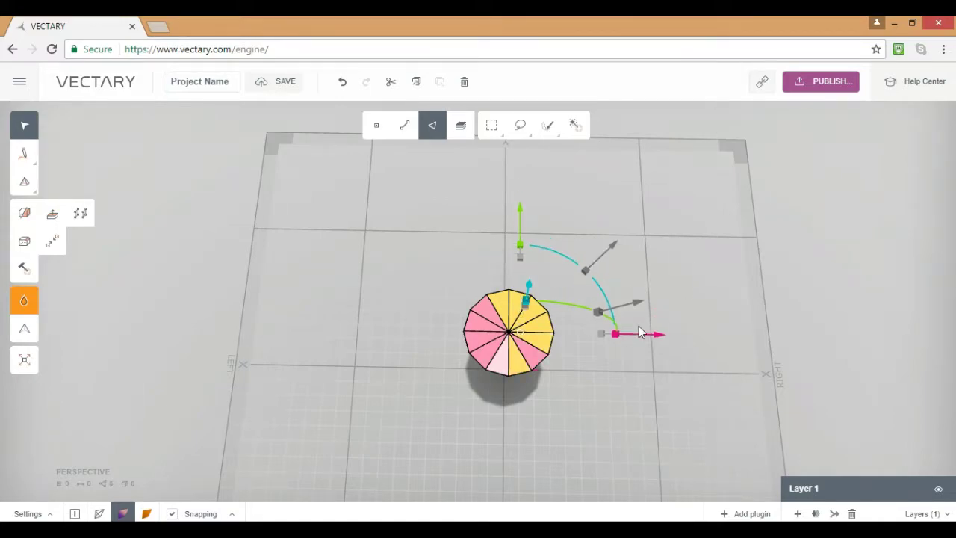
pyautogui.keyDown('shift'); pyautogui.click(501, 362); pyautogui.keyUp('shift')
pyautogui.keyDown('shift'); pyautogui.click(487, 353); pyautogui.keyUp('shift')
pyautogui.keyDown('shift'); pyautogui.click(480, 339); pyautogui.keyUp('shift')
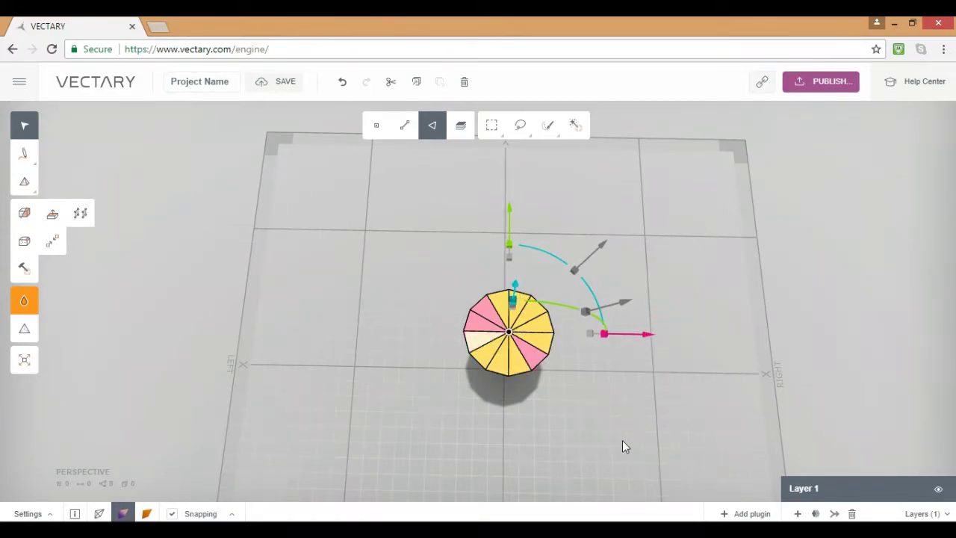
pyautogui.keyDown('shift'); pyautogui.click(481, 323); pyautogui.keyUp('shift')
pyautogui.keyDown('shift'); pyautogui.click(487, 310); pyautogui.keyUp('shift')
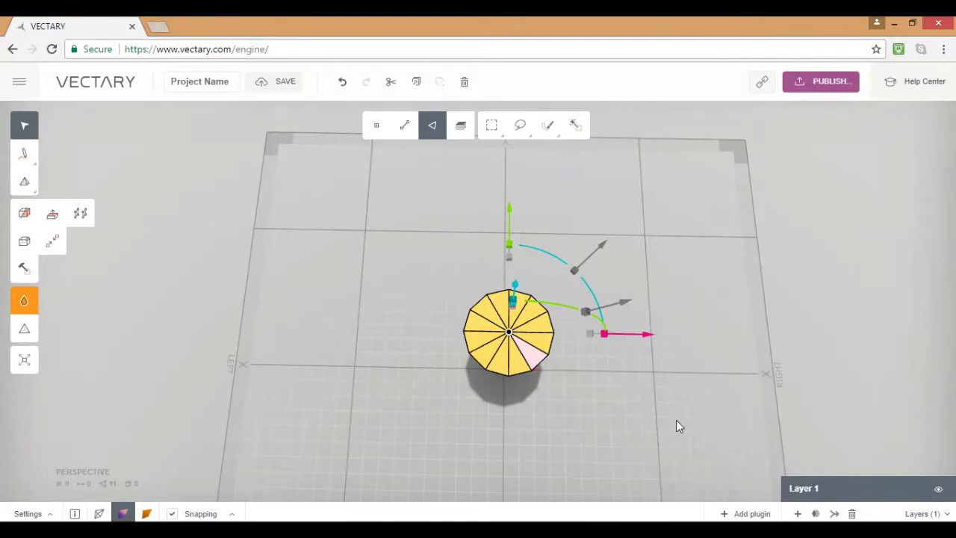
pyautogui.press('BackSpace')
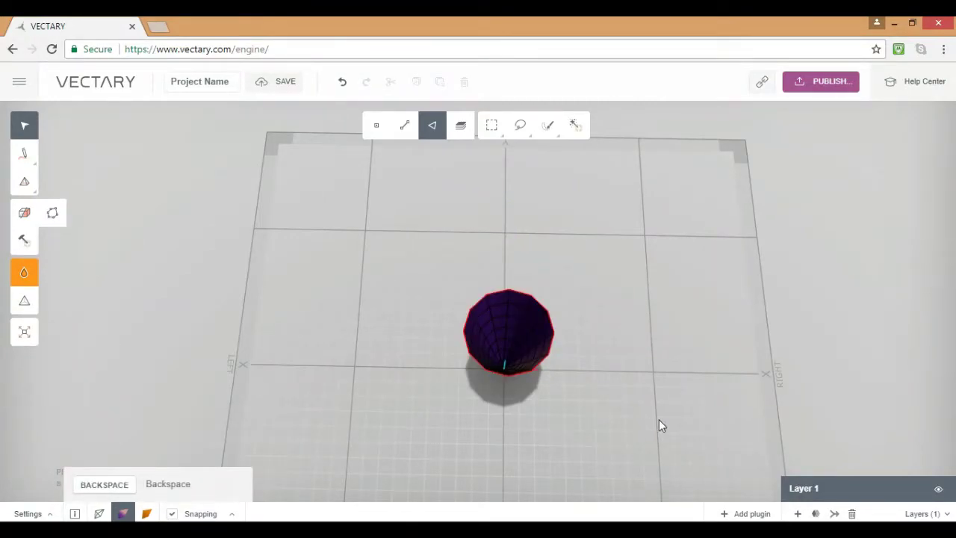
# Select all remaining faces of the open cone and extrude them outward by about 7.73 to give the wall thickness
pyautogui.press('s')
pyautogui.click(456, 241)
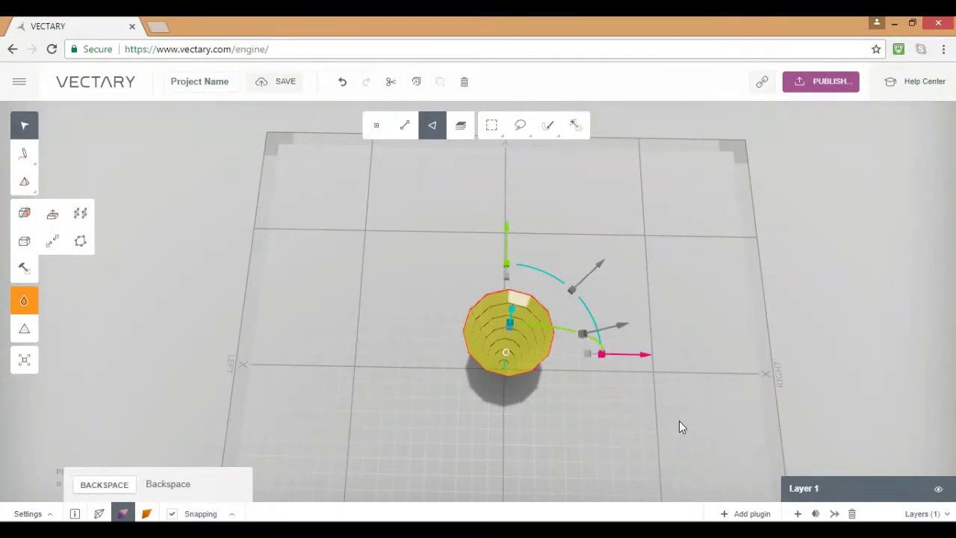
pyautogui.press('e')
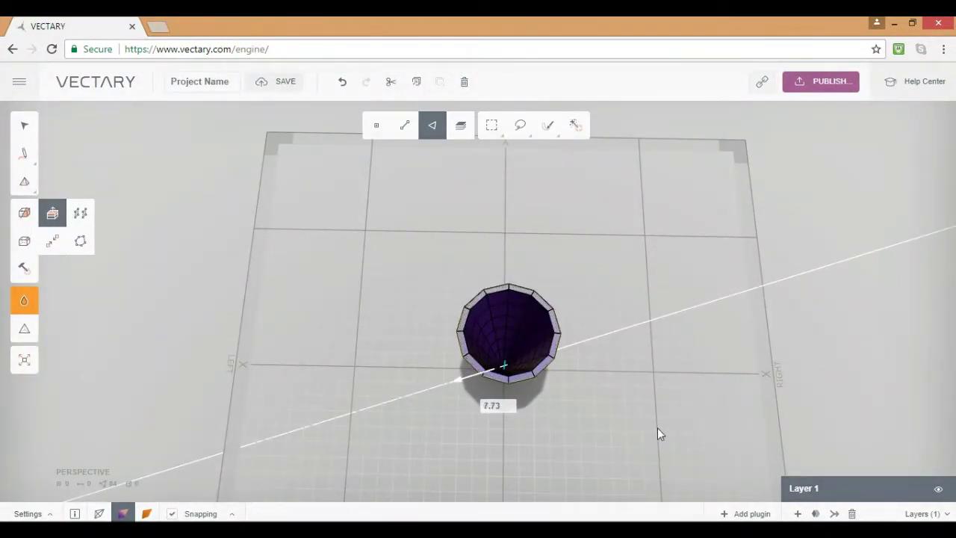
pyautogui.click(665, 386)
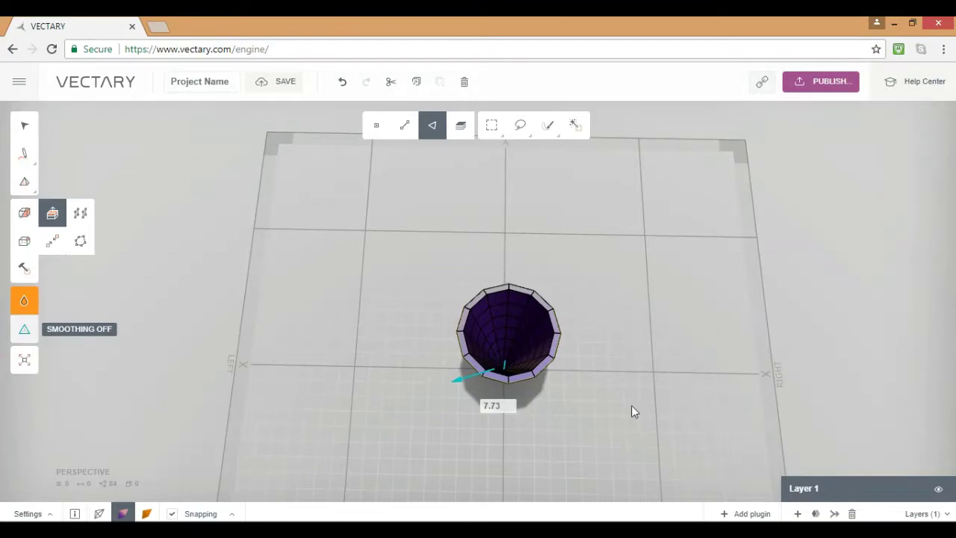
# Turn on smoothing for the hollow cone, leave the extrusion and deselect the faces
pyautogui.press('Tab')
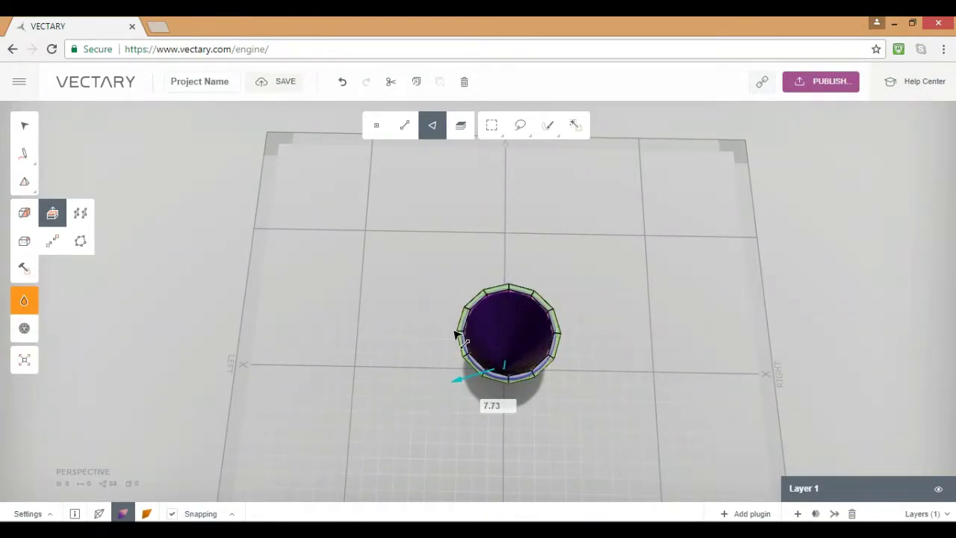
pyautogui.moveTo(456, 334); pyautogui.dragTo(470, 405, button='right')
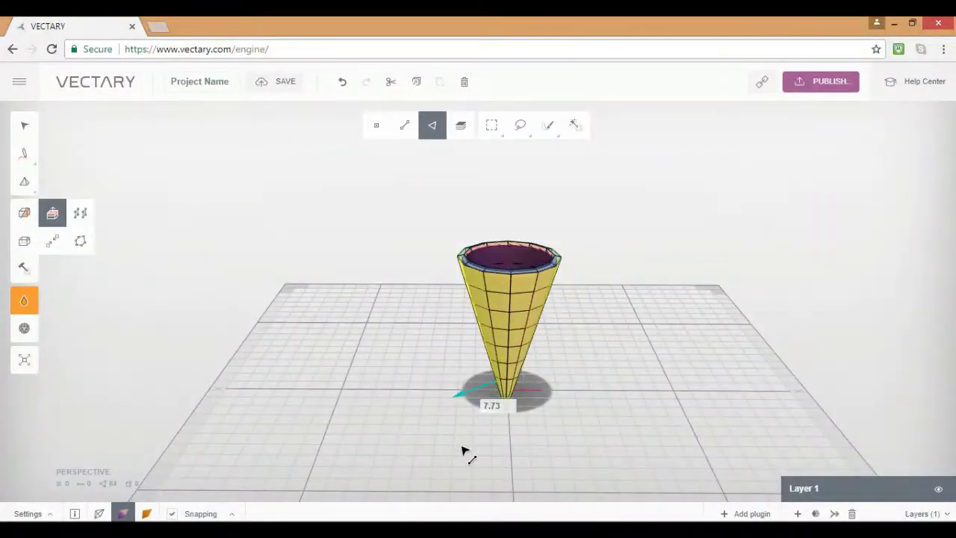
pyautogui.click(441, 320)
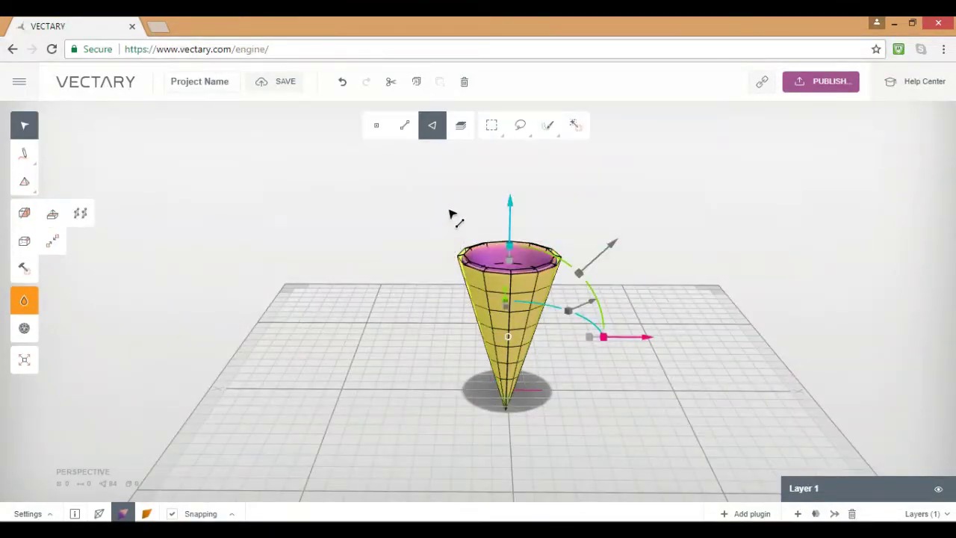
pyautogui.click(694, 223)
pyautogui.moveTo(671, 316); pyautogui.dragTo(621, 380, button='right')
pyautogui.moveTo(621, 382); pyautogui.dragTo(650, 496)
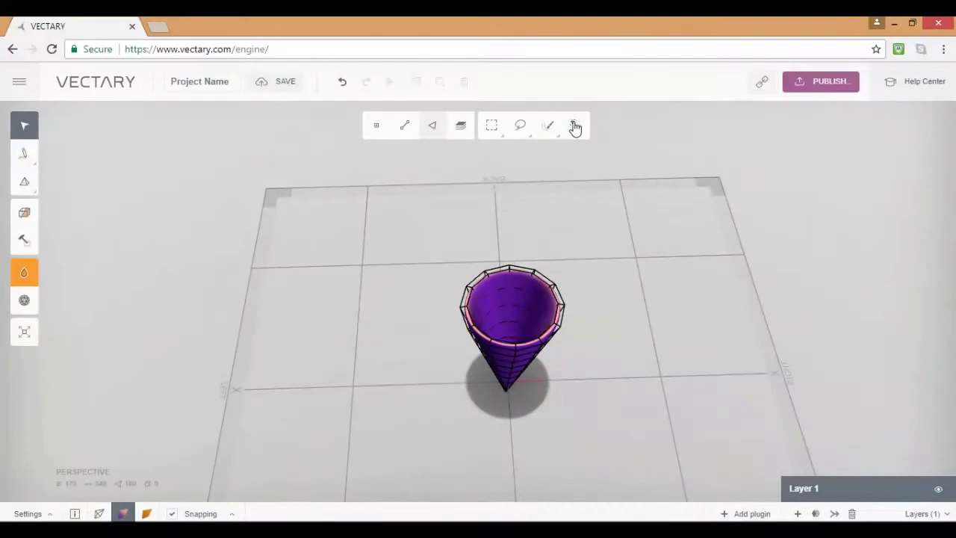
pyautogui.moveTo(576, 128); pyautogui.dragTo(464, 245, button='right')
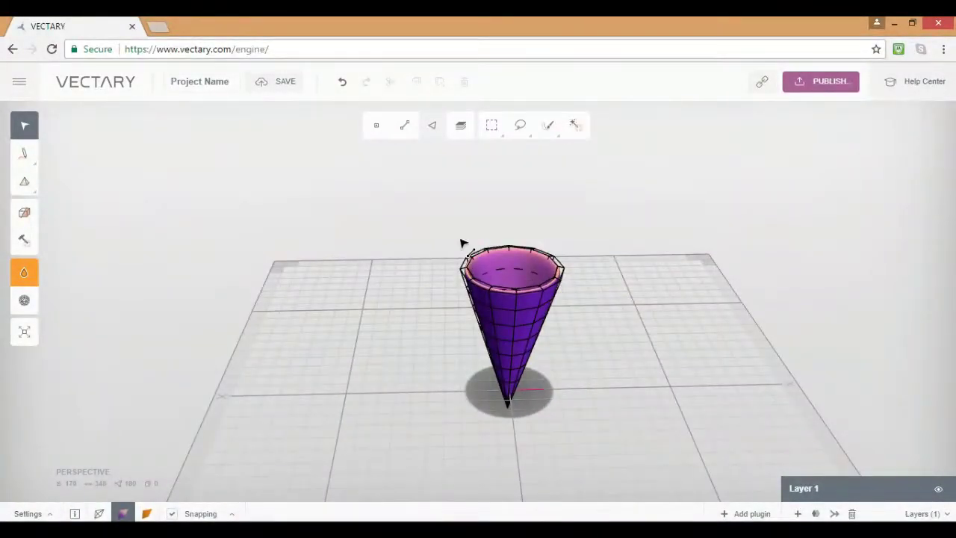
# Rename Layer 1 as Cone
pyautogui.doubleClick(805, 489)
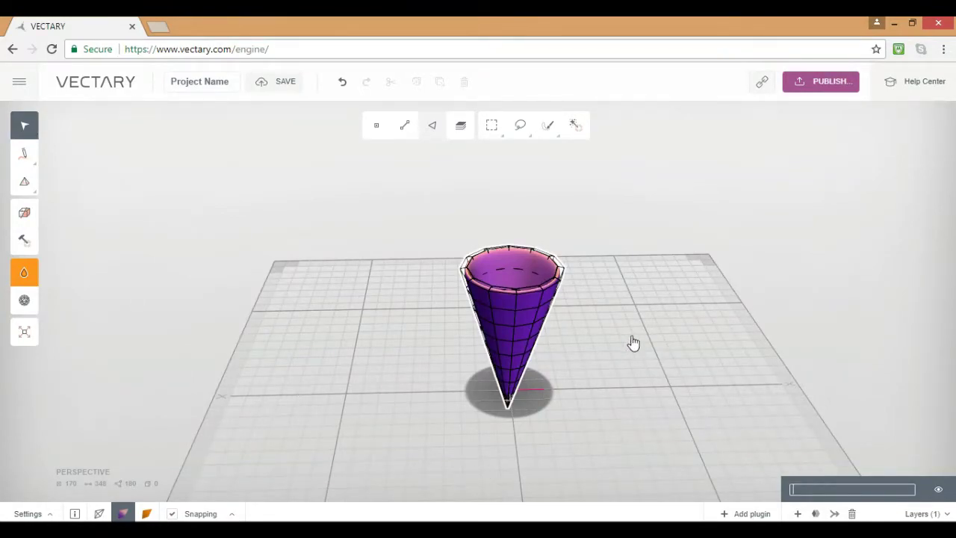
pyautogui.write('Cone')
pyautogui.press('Return')
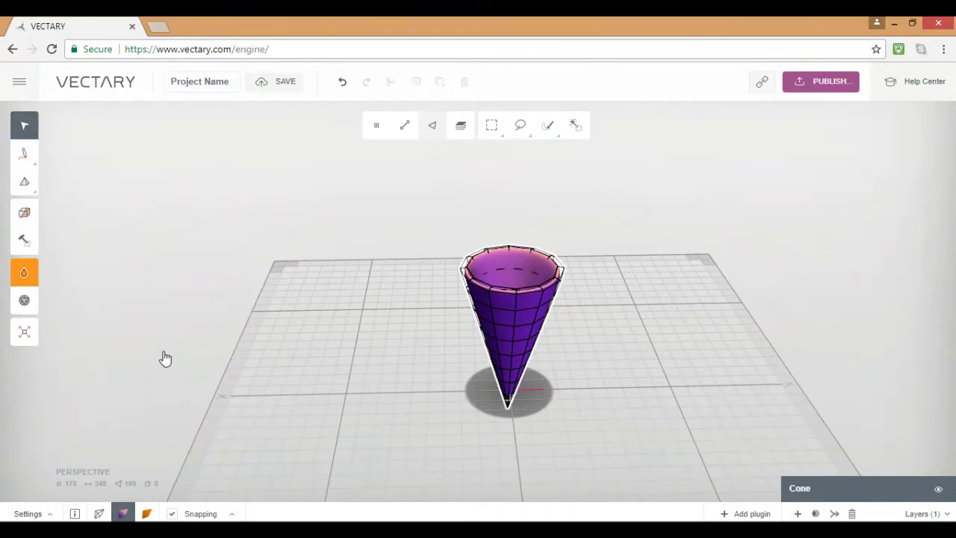
# Apply a light brown color to the cone and display it shaded without mesh lines
pyautogui.click(132, 352)
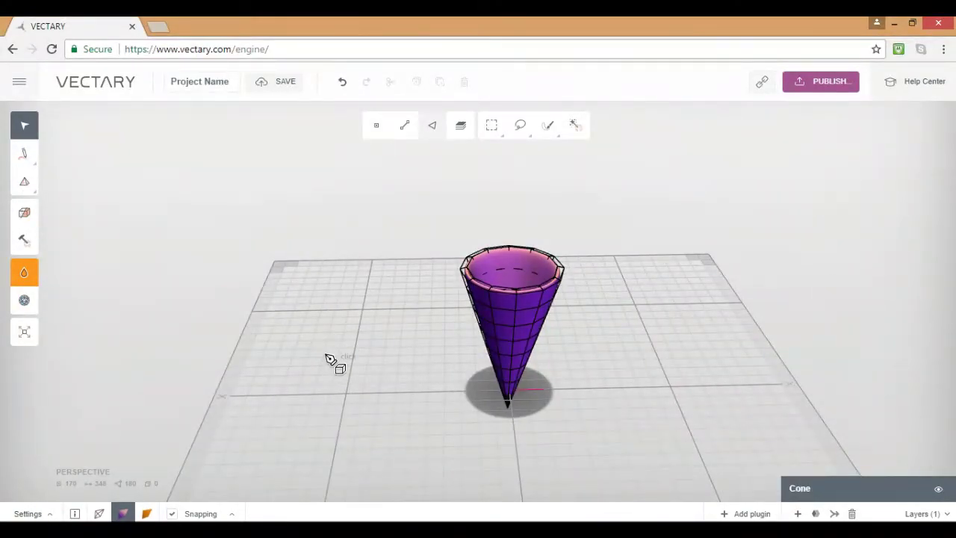
pyautogui.click(24, 273)
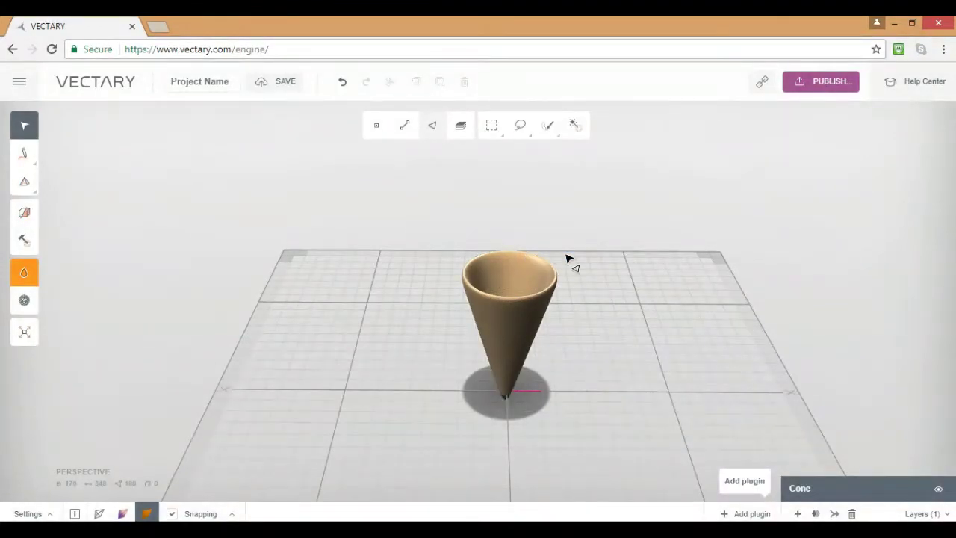
# Add a new layer and name it Chocolate scoop
pyautogui.click(798, 514)
pyautogui.doubleClick(839, 496)
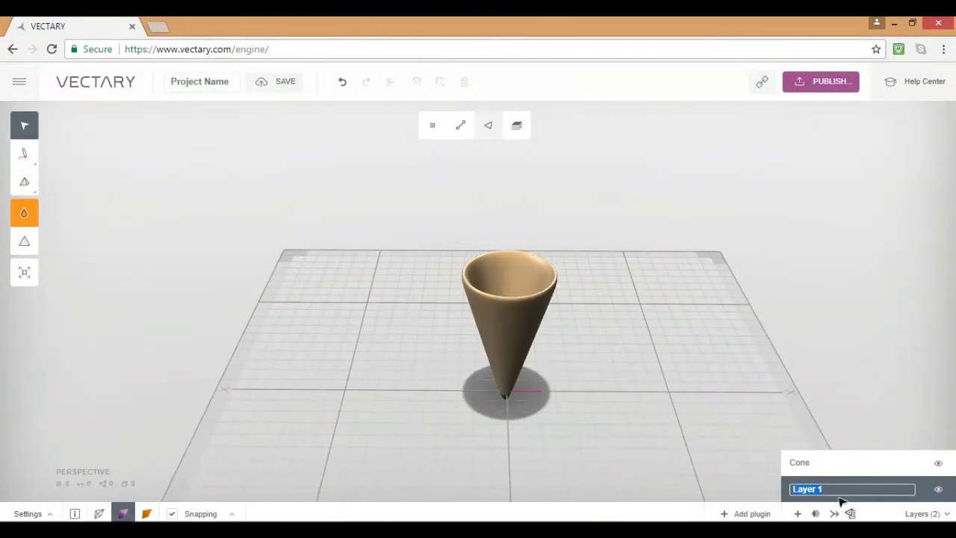
pyautogui.press('BackSpace')
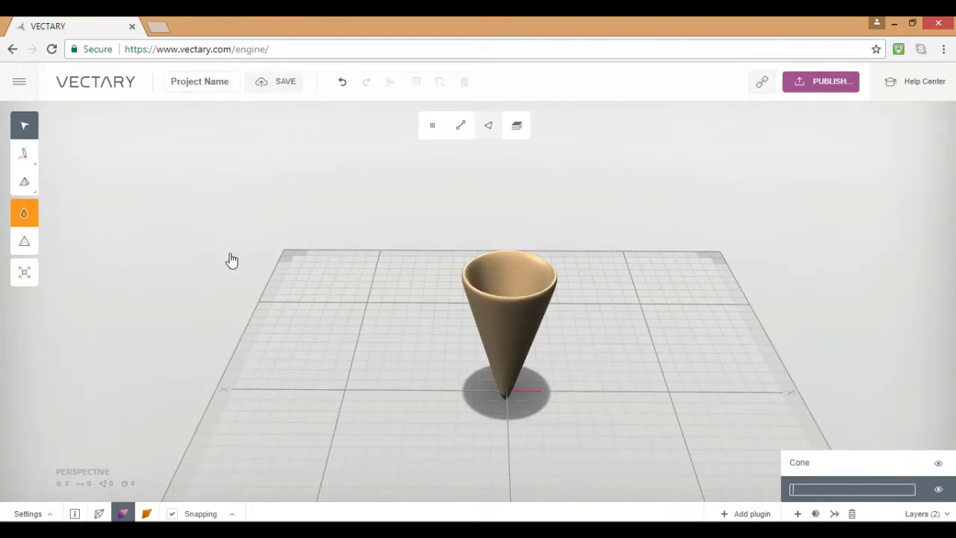
pyautogui.write('Chocolate scoop')
pyautogui.press('Return')
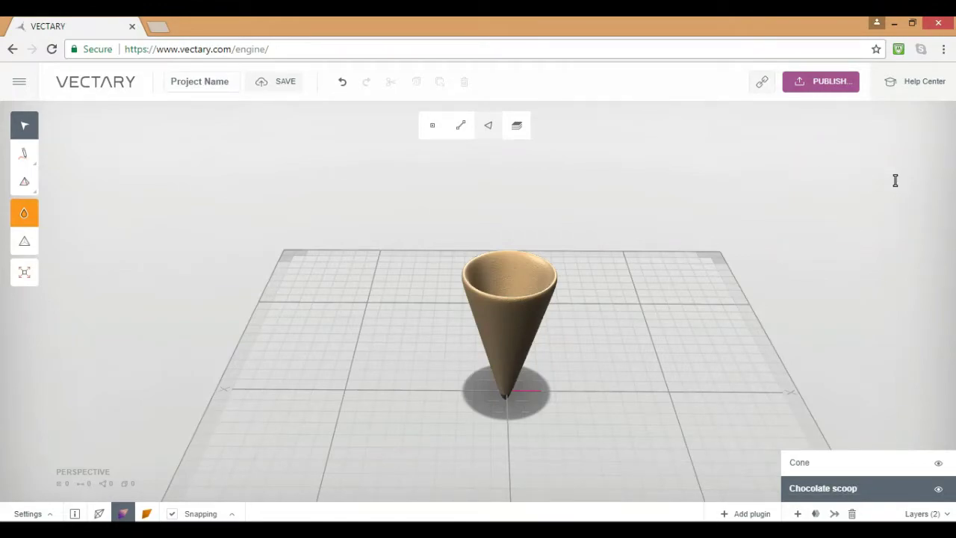
# Draw a sphere primitive around the cone's tip on the Chocolate scoop layer, starting from the top view
pyautogui.moveTo(24, 182)
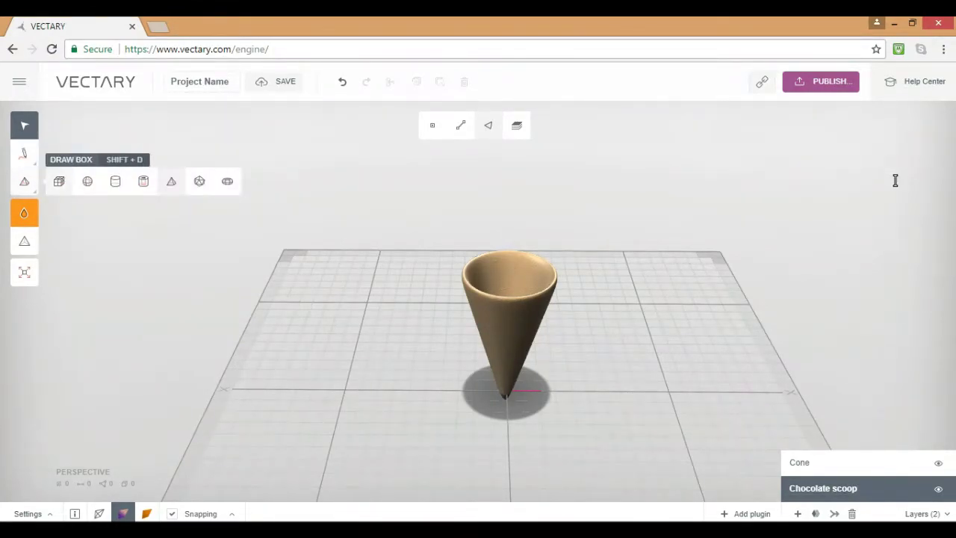
pyautogui.click(87, 181)
pyautogui.press('5')
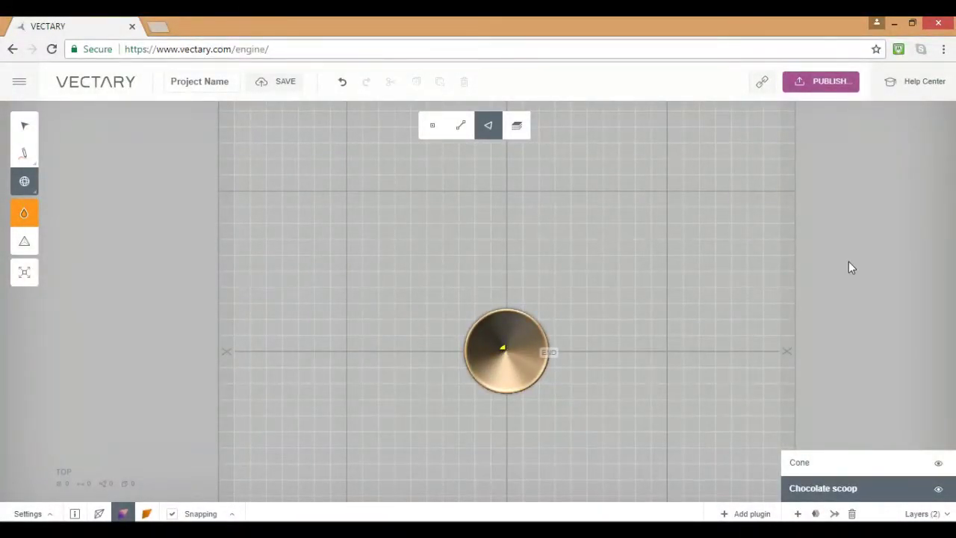
pyautogui.moveTo(600, 291); pyautogui.dragTo(928, 124)
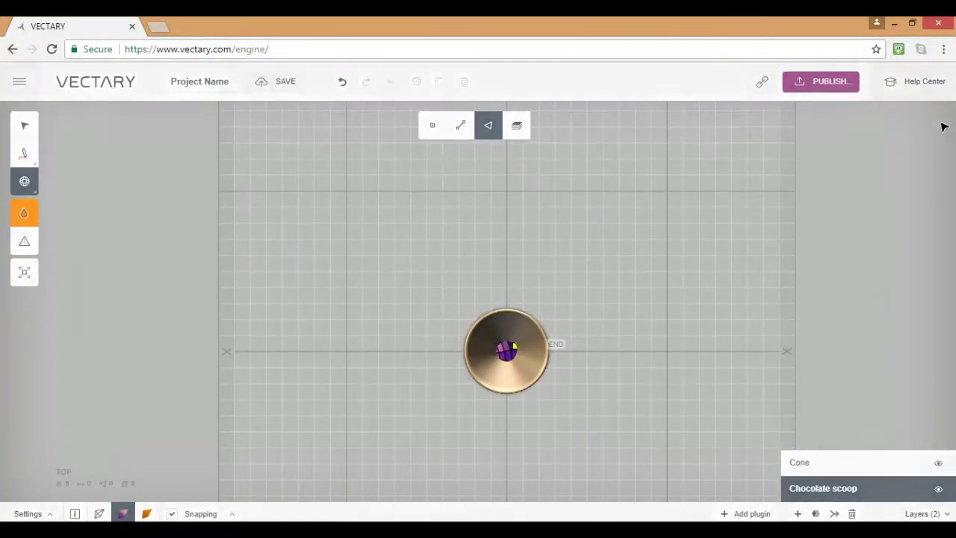
pyautogui.click(909, 209)
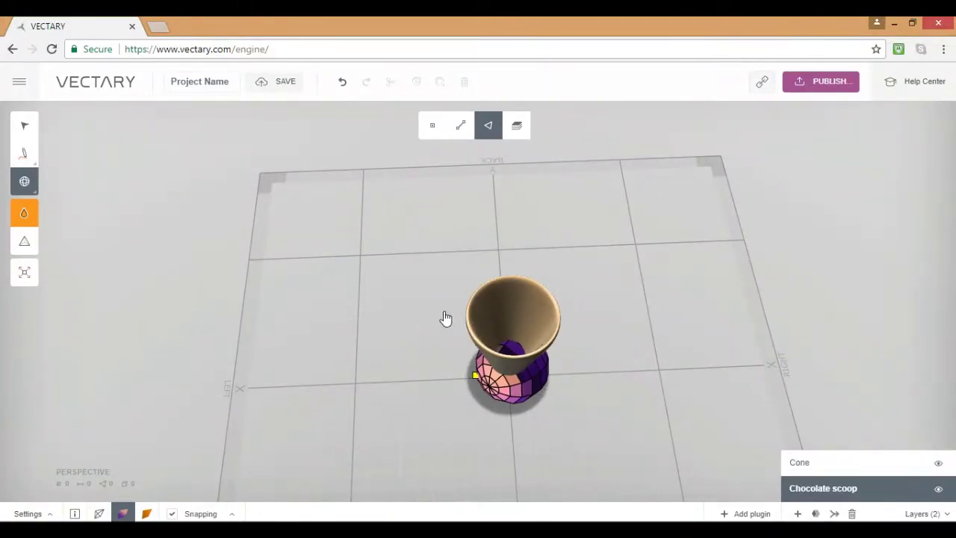
pyautogui.click(662, 301)
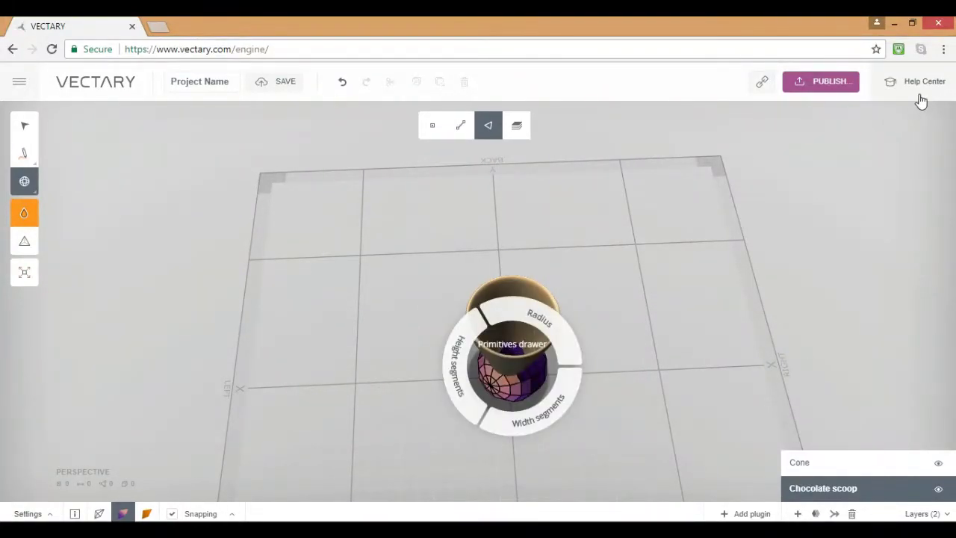
# Raise the sphere by about 152.60 into the cone's opening and shift it about -5.50 along the red axis to centre it
pyautogui.moveTo(162, 188); pyautogui.dragTo(229, 281, button='right')
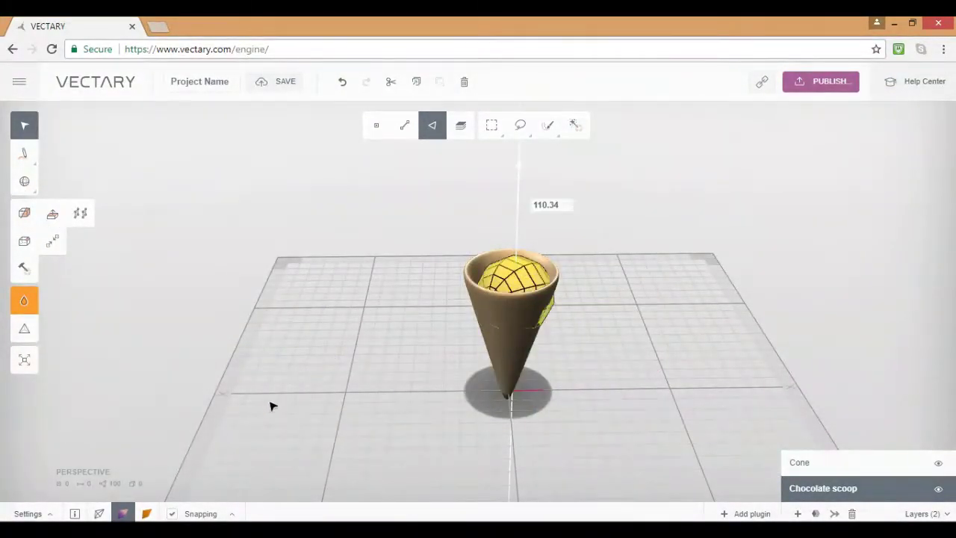
pyautogui.moveTo(272, 404); pyautogui.dragTo(482, 217)
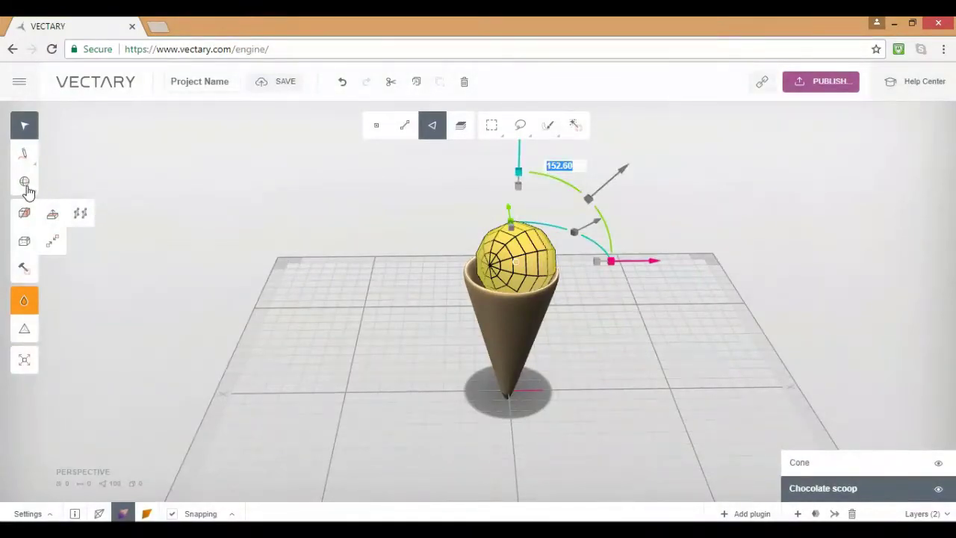
pyautogui.moveTo(533, 348); pyautogui.dragTo(479, 296)
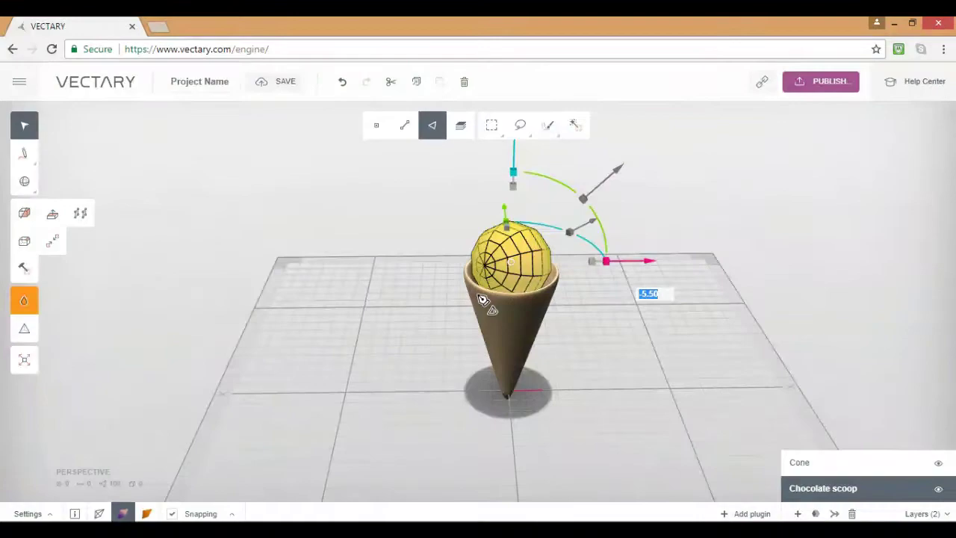
# Extrude all of the sphere's faces outward by about 13.47, deselect them and display the scoop shaded without mesh lines
pyautogui.press('t')
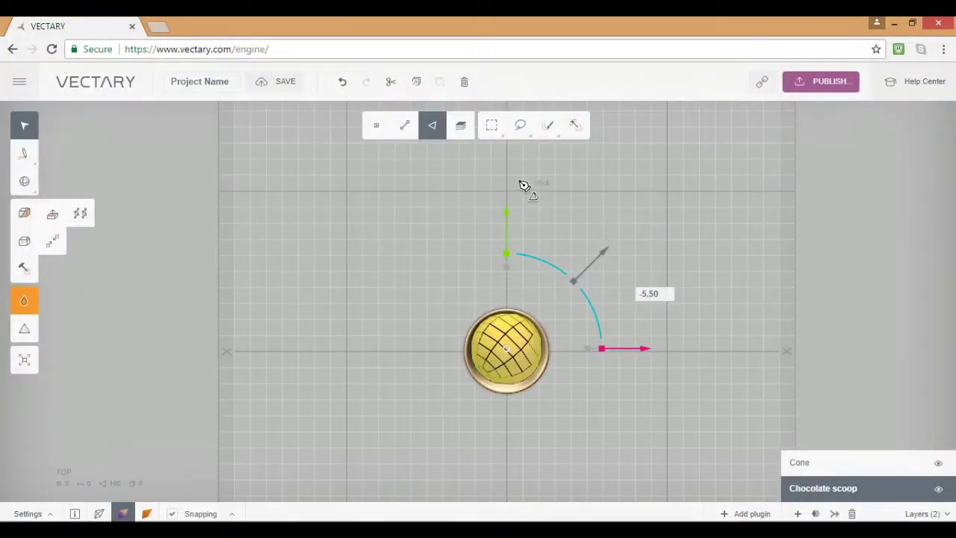
pyautogui.press('e')
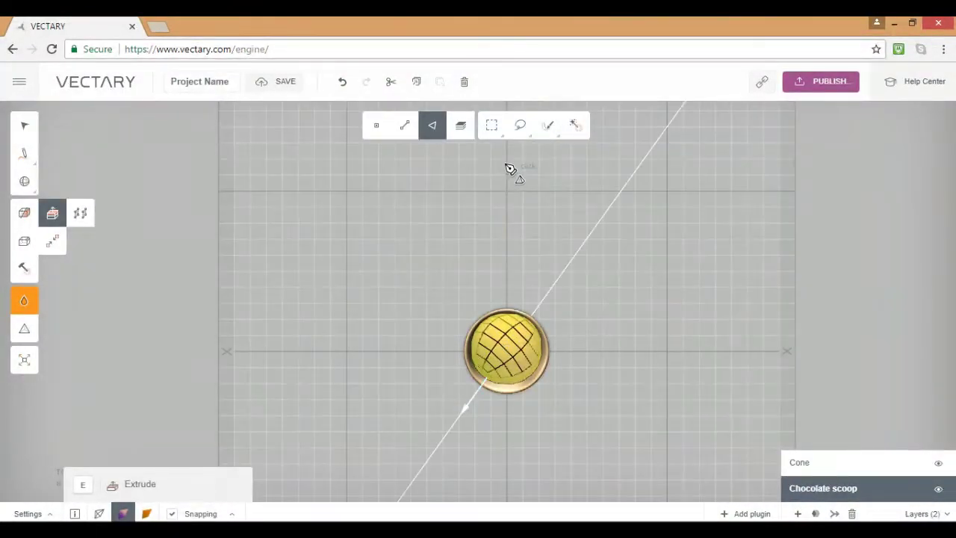
pyautogui.moveTo(480, 252); pyautogui.dragTo(506, 345)
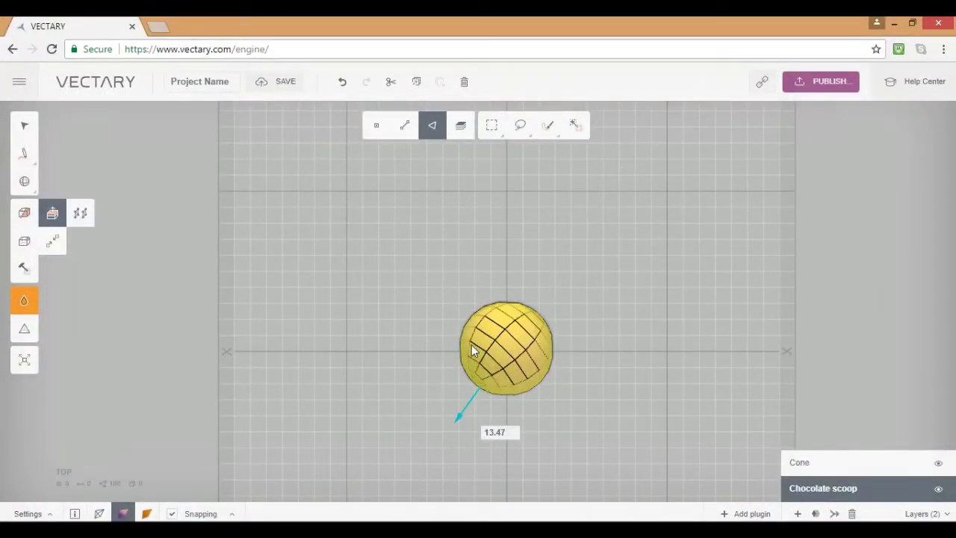
pyautogui.moveTo(471, 344); pyautogui.dragTo(433, 309, button='right')
pyautogui.press('Escape')
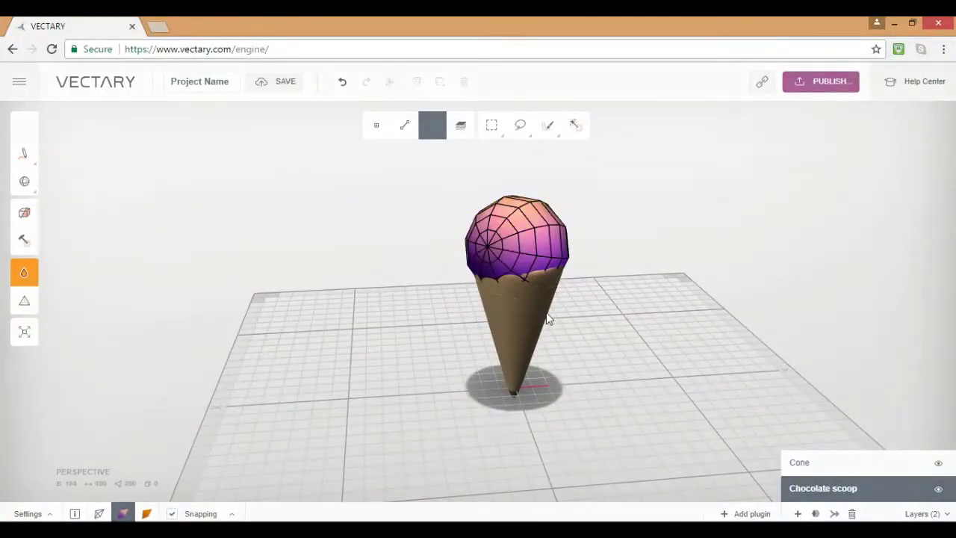
pyautogui.press('Escape')
pyautogui.click(146, 514)
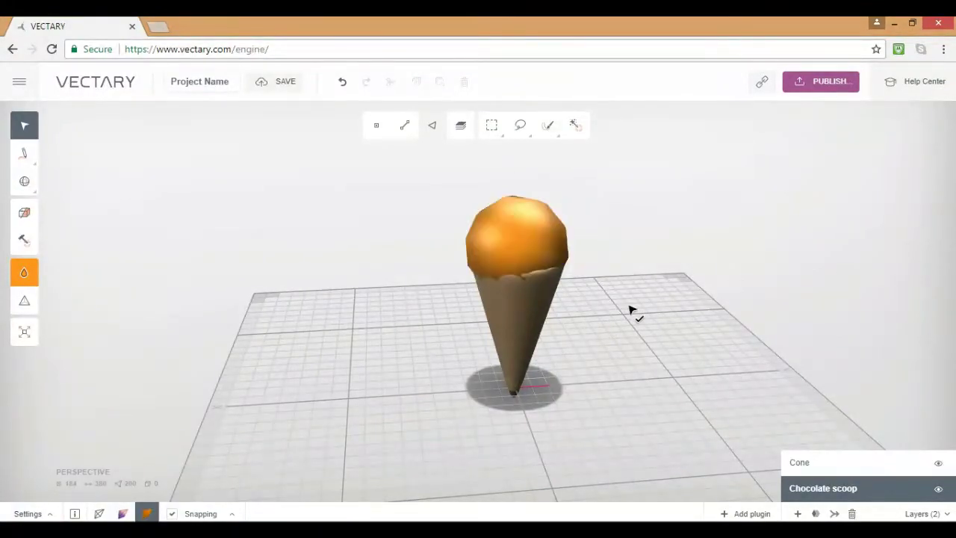
# Select the whole chocolate scoop, shift it about -3.57 along the green axis to centre it over the cone, and deselect it
pyautogui.moveTo(538, 283); pyautogui.dragTo(624, 398, button='right')
pyautogui.press('k')
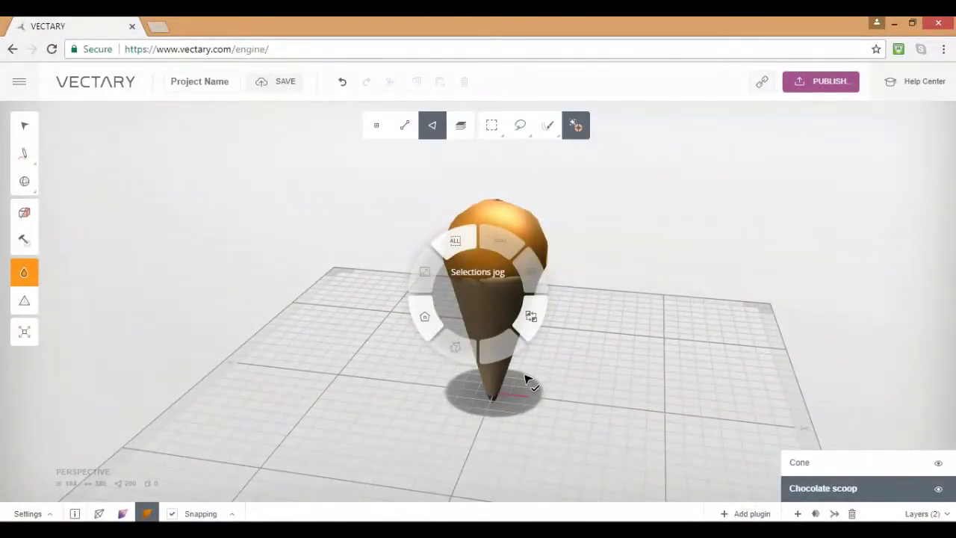
pyautogui.click(514, 360)
pyautogui.moveTo(590, 258); pyautogui.dragTo(600, 264, button='right')
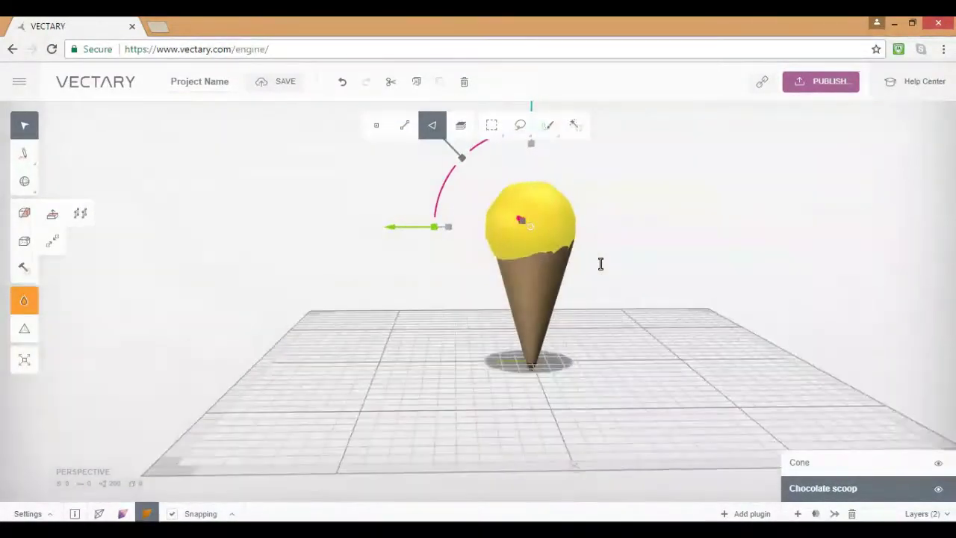
pyautogui.press('r')
pyautogui.moveTo(456, 356); pyautogui.dragTo(689, 327)
pyautogui.moveTo(666, 294); pyautogui.dragTo(603, 284)
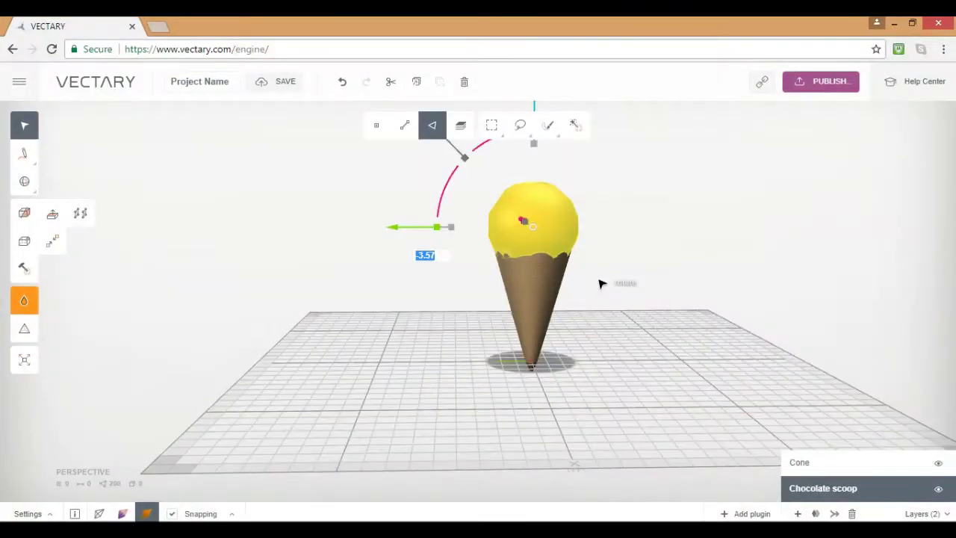
pyautogui.click(603, 293)
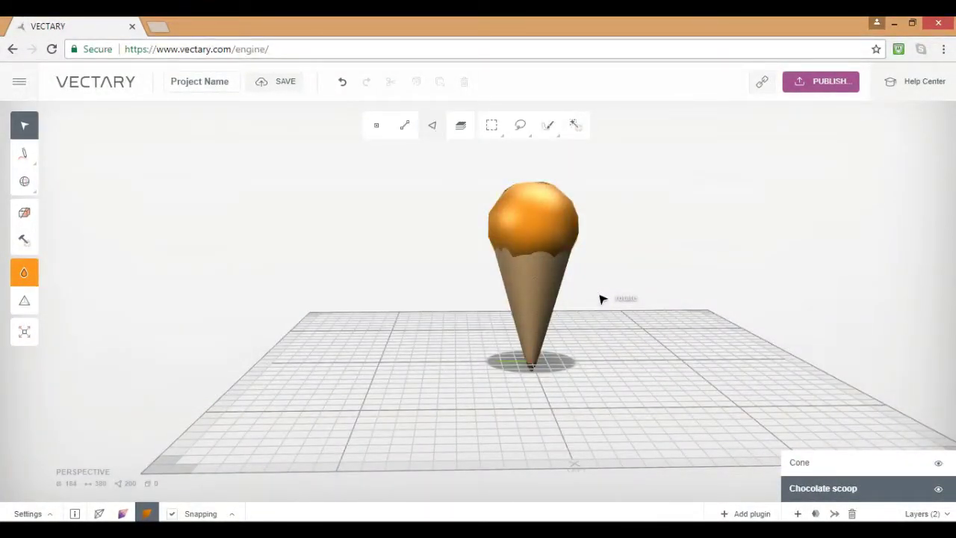
pyautogui.moveTo(603, 298); pyautogui.dragTo(604, 299, button='right')
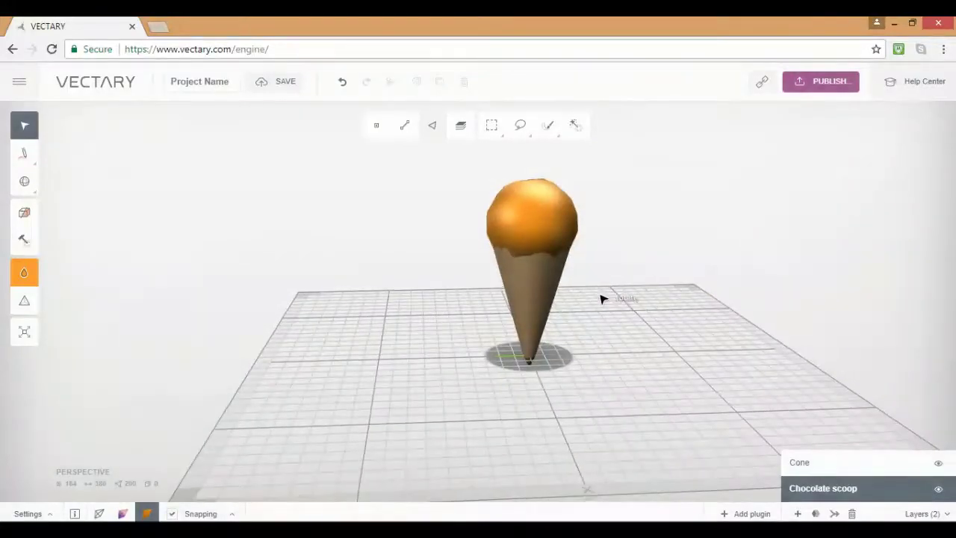
# Color the chocolate scoop dark brown (704719) and give it the Noise texture
pyautogui.click(25, 273)
pyautogui.click(133, 201)
pyautogui.click(140, 199)
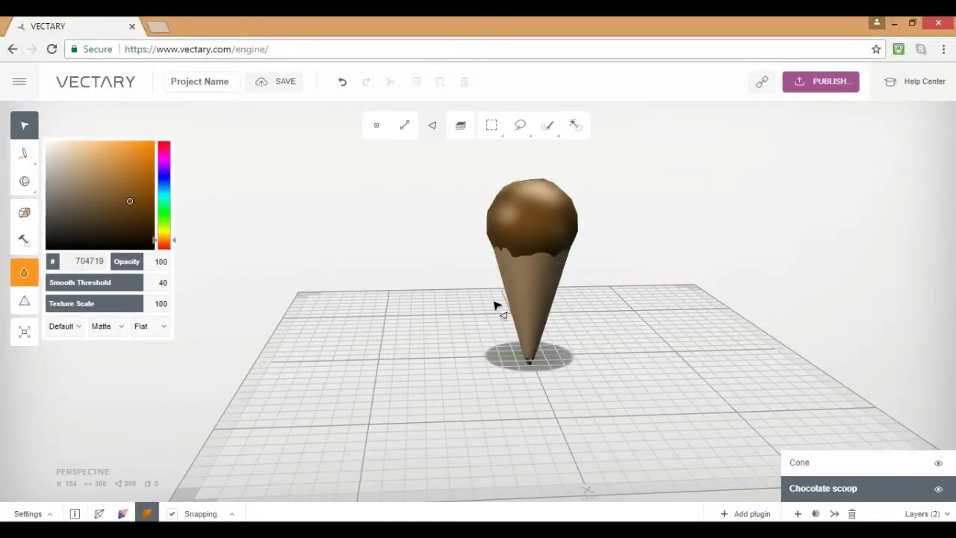
pyautogui.click(151, 326)
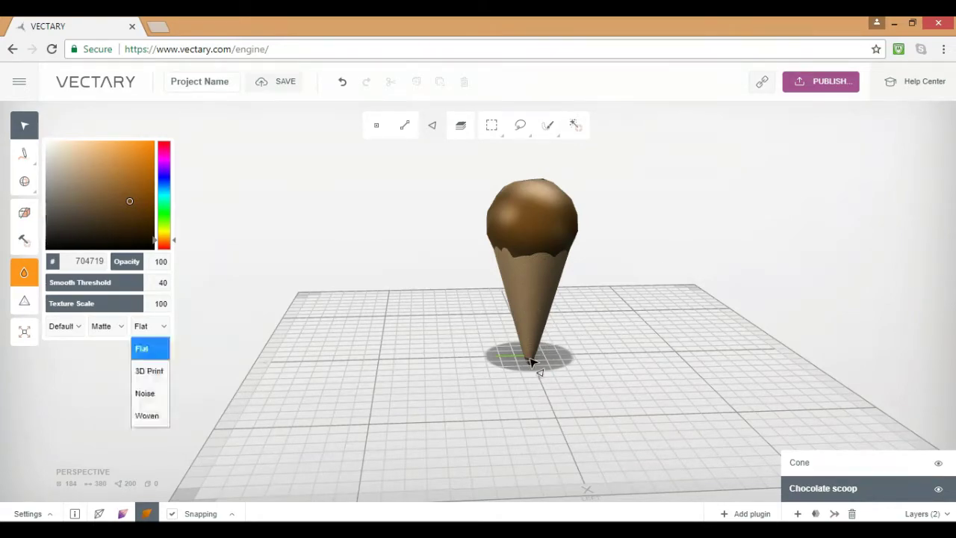
pyautogui.click(147, 393)
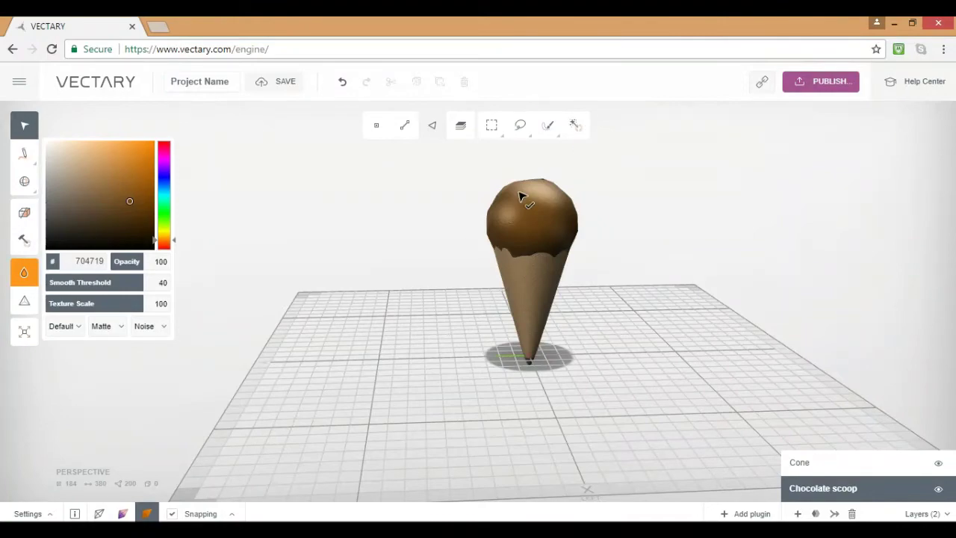
pyautogui.click(479, 370)
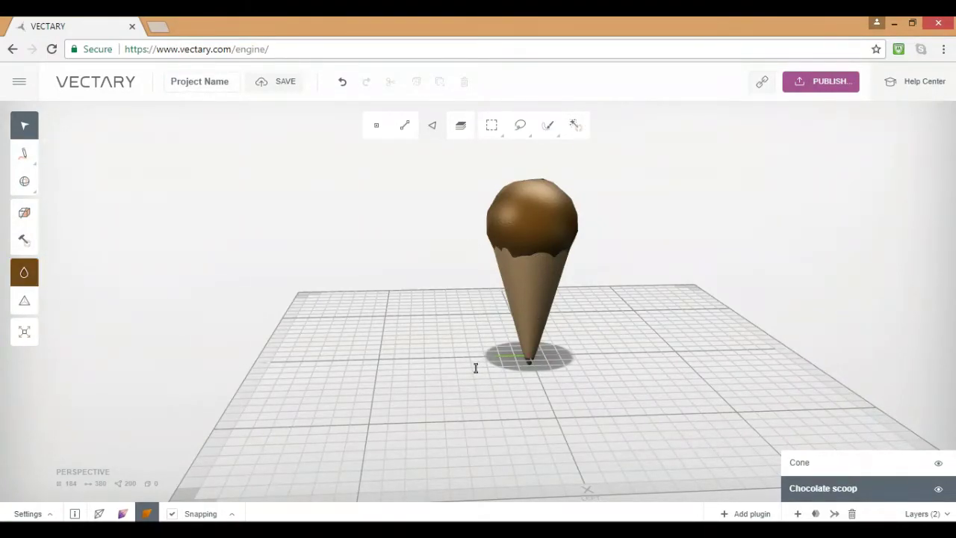
# Add another layer and name it vanilla scoop
pyautogui.click(798, 514)
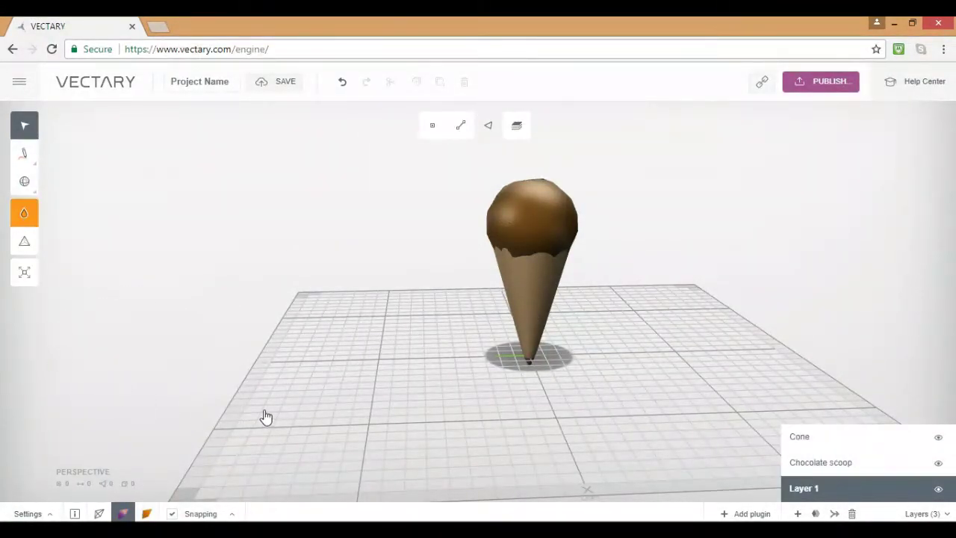
pyautogui.doubleClick(806, 488)
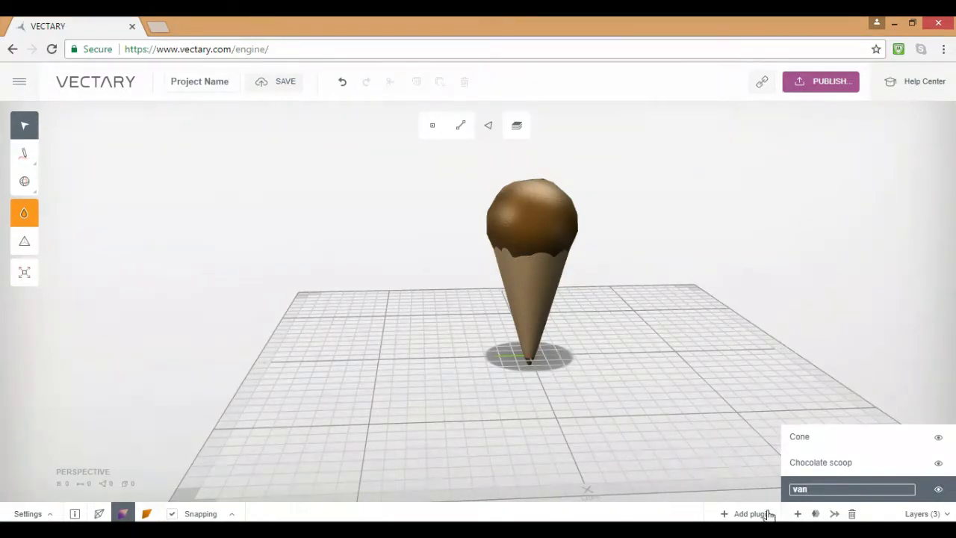
pyautogui.click(163, 263)
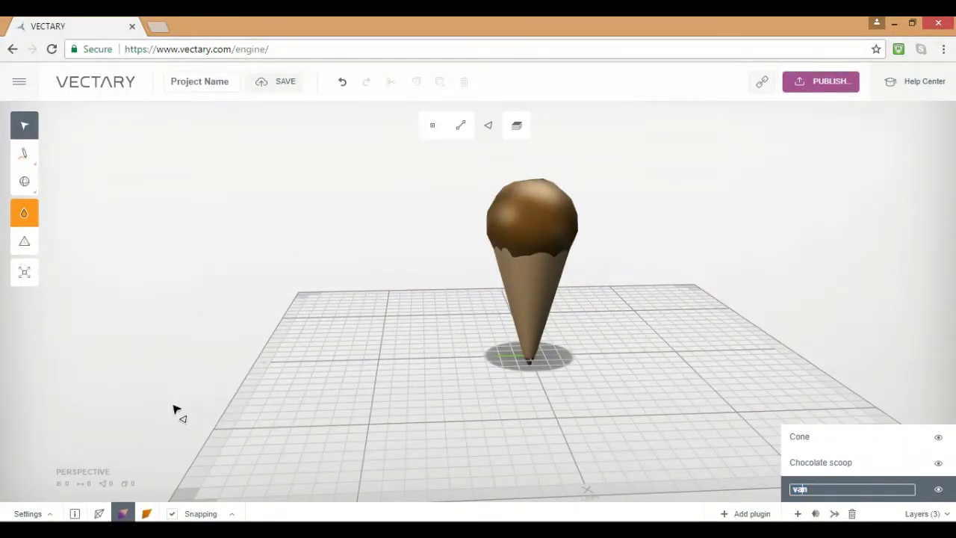
pyautogui.press('Right')
pyautogui.write('scoop')
pyautogui.press('Return')
# Draw a sphere of similar size from the centre of the chocolate scoop's top, on the vanilla scoop layer
pyautogui.click(24, 182)
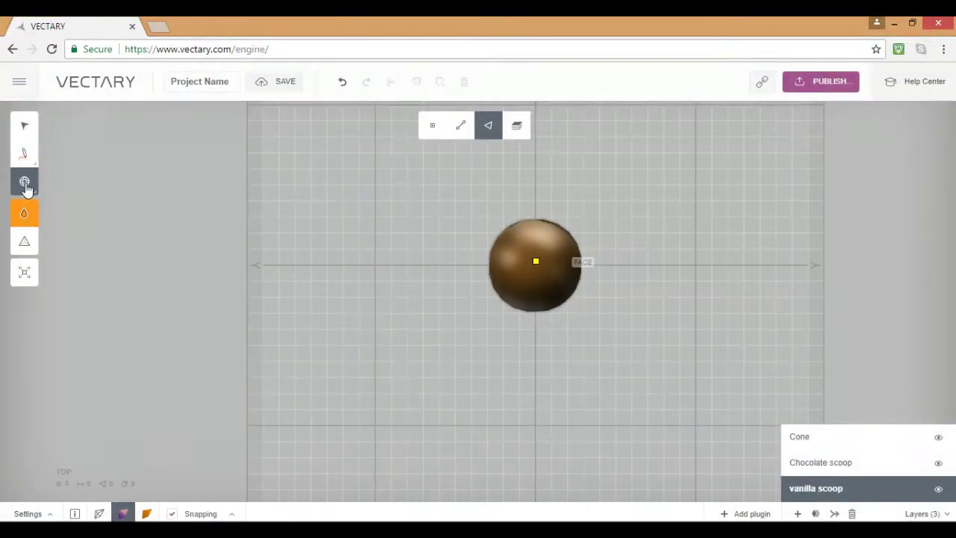
pyautogui.moveTo(536, 261); pyautogui.dragTo(583, 234)
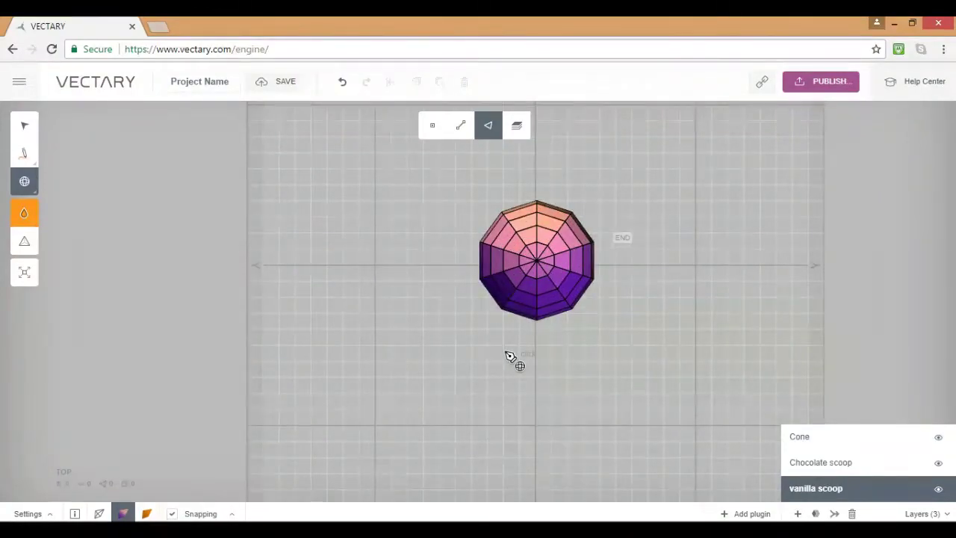
pyautogui.click(510, 357)
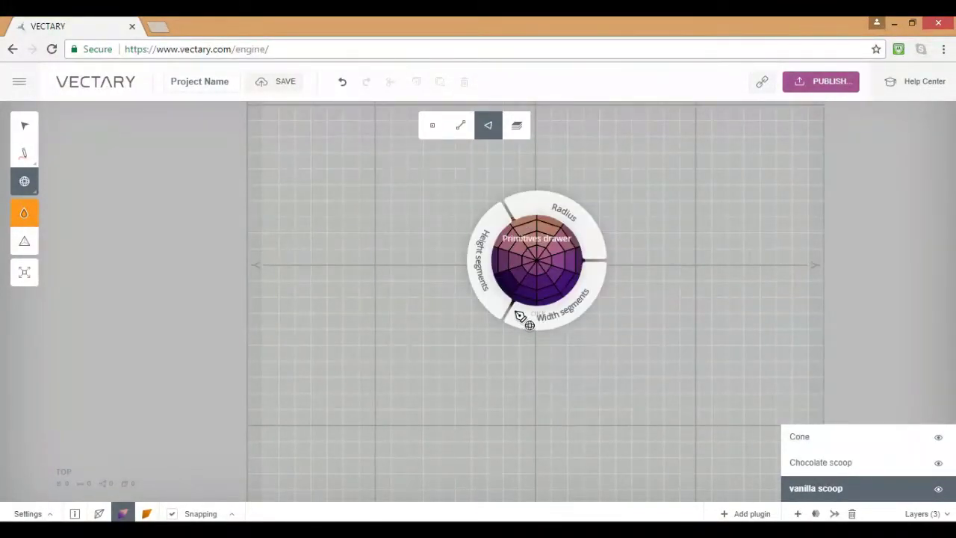
pyautogui.click(511, 290)
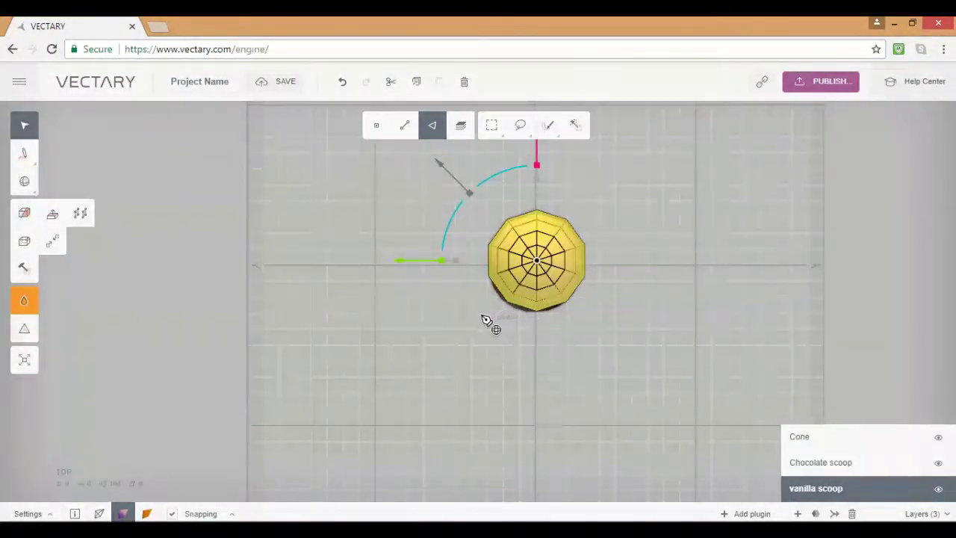
# Shift the vanilla sphere about -6.12 along the red axis in the front view to centre it above the chocolate scoop
pyautogui.moveTo(482, 316); pyautogui.dragTo(579, 411, button='right')
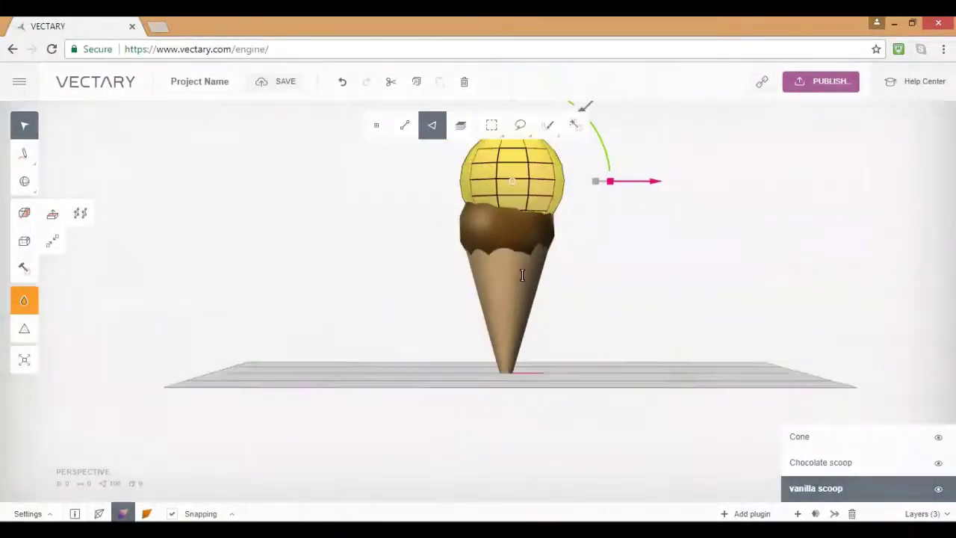
pyautogui.press('1')
pyautogui.moveTo(537, 147); pyautogui.dragTo(327, 310)
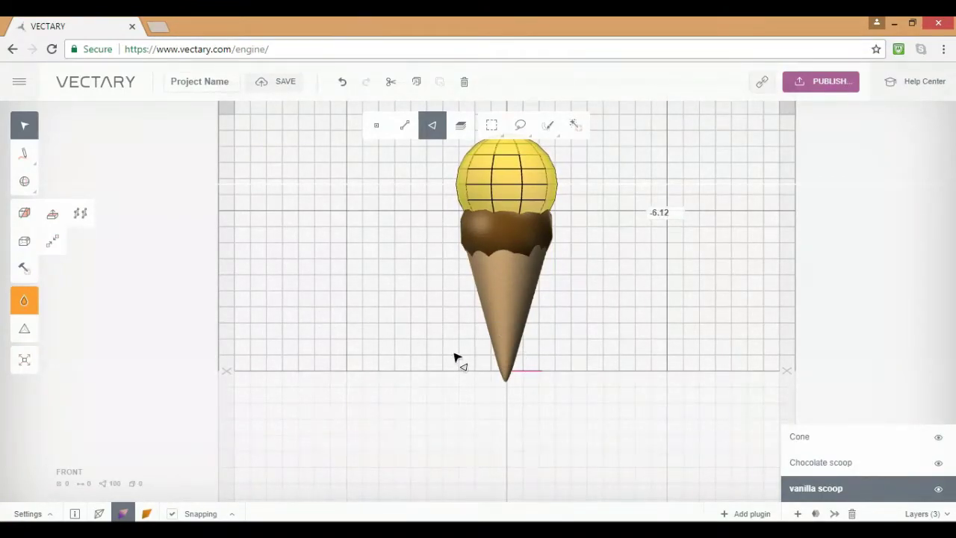
pyautogui.moveTo(479, 399); pyautogui.dragTo(479, 404)
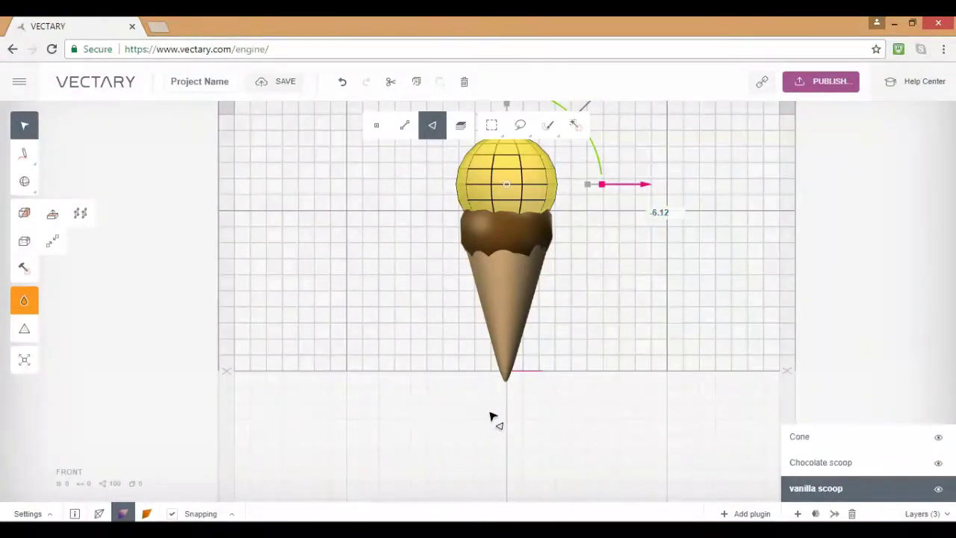
# Color the vanilla scoop white (FFFFFF) and give it the Noise texture
pyautogui.moveTo(614, 401); pyautogui.dragTo(460, 301)
pyautogui.click(616, 311)
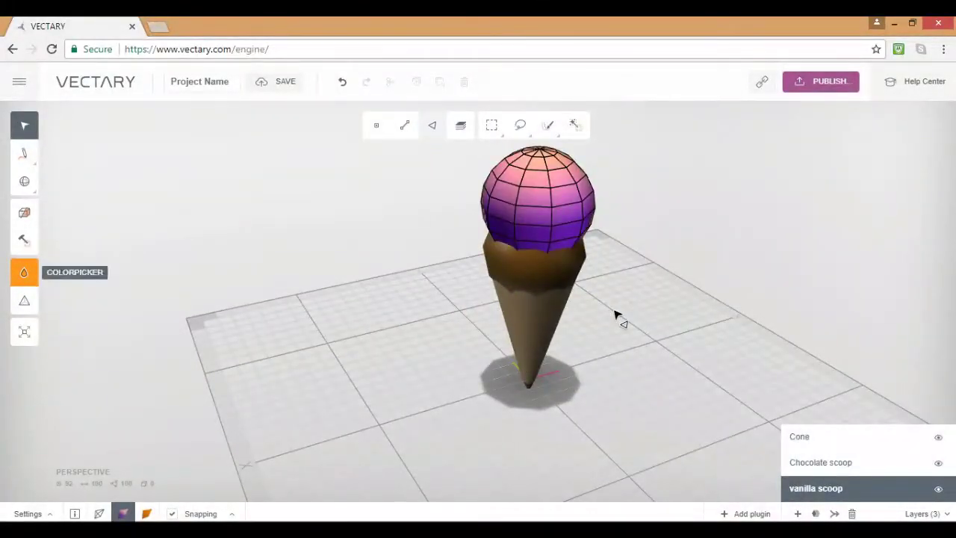
pyautogui.click(23, 273)
pyautogui.moveTo(141, 140); pyautogui.dragTo(47, 142)
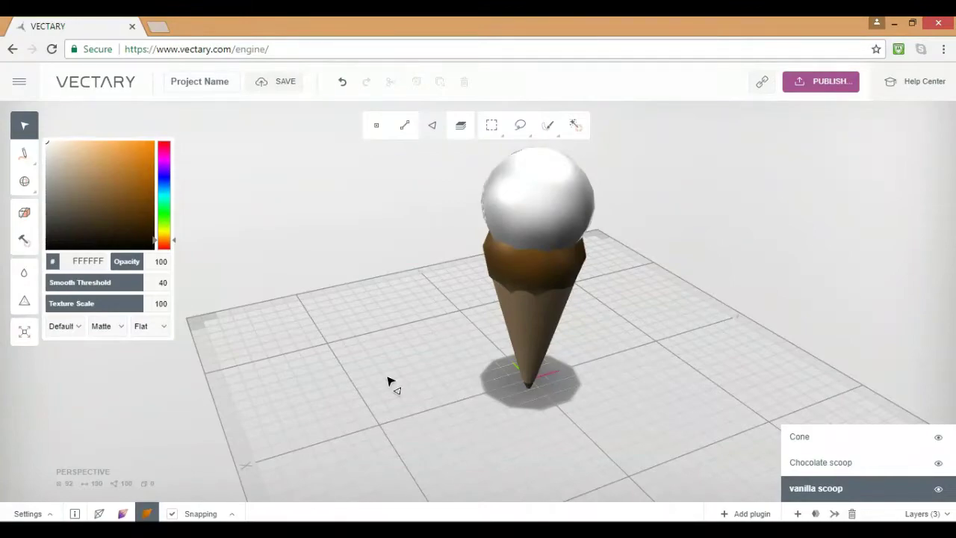
pyautogui.click(151, 327)
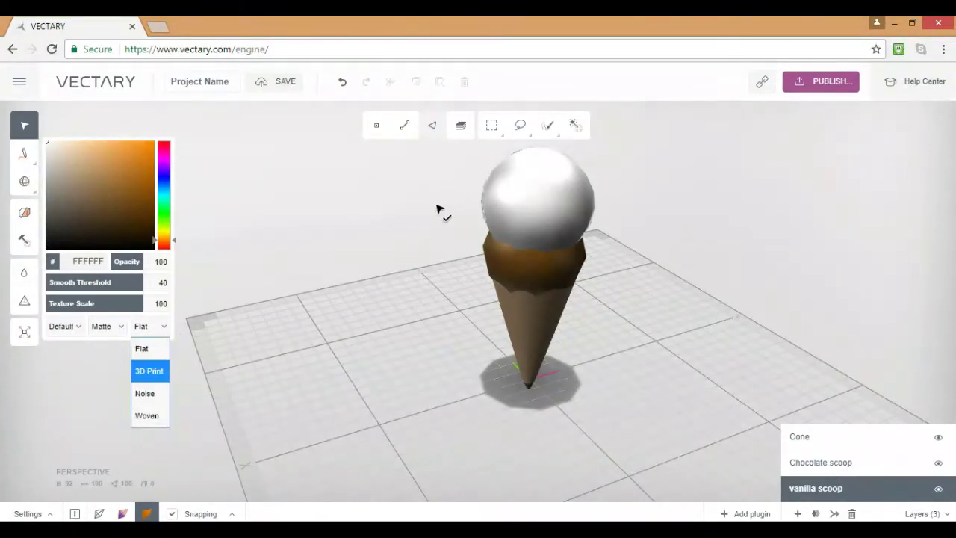
pyautogui.click(317, 352)
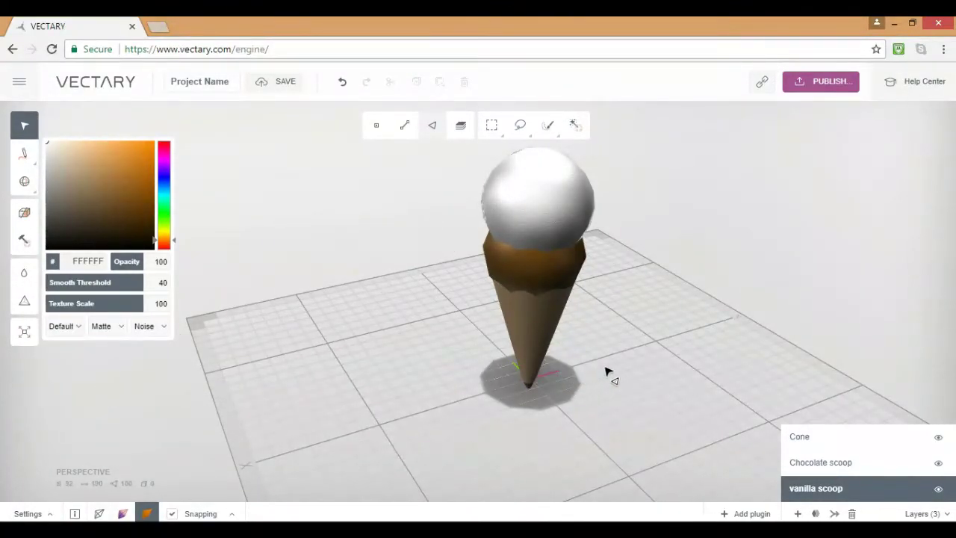
# Inspect the ice cream model from the sides and from above, checking the vanilla scoop's surface texture
pyautogui.moveTo(616, 355); pyautogui.dragTo(715, 340, button='right')
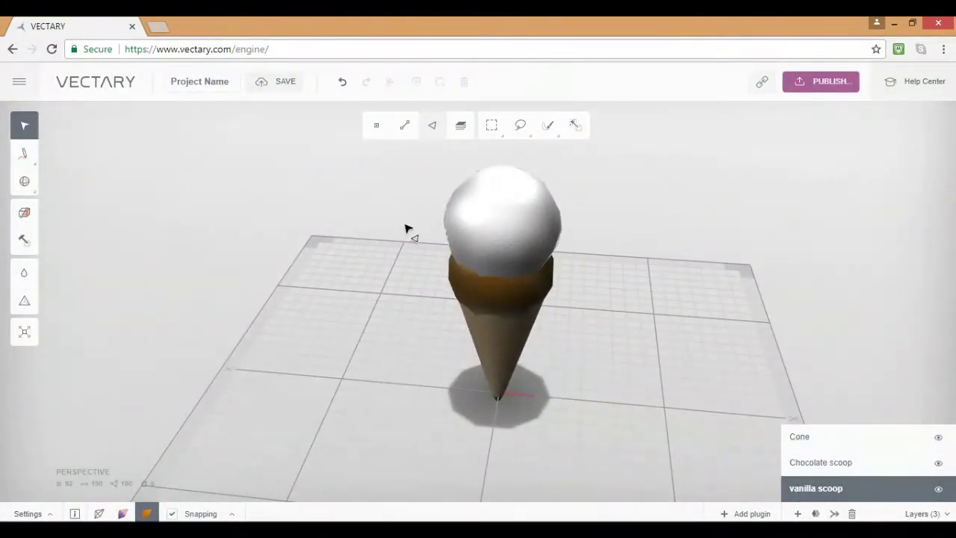
pyautogui.moveTo(405, 225); pyautogui.dragTo(405, 224, button='right')
pyautogui.press('KP_7')
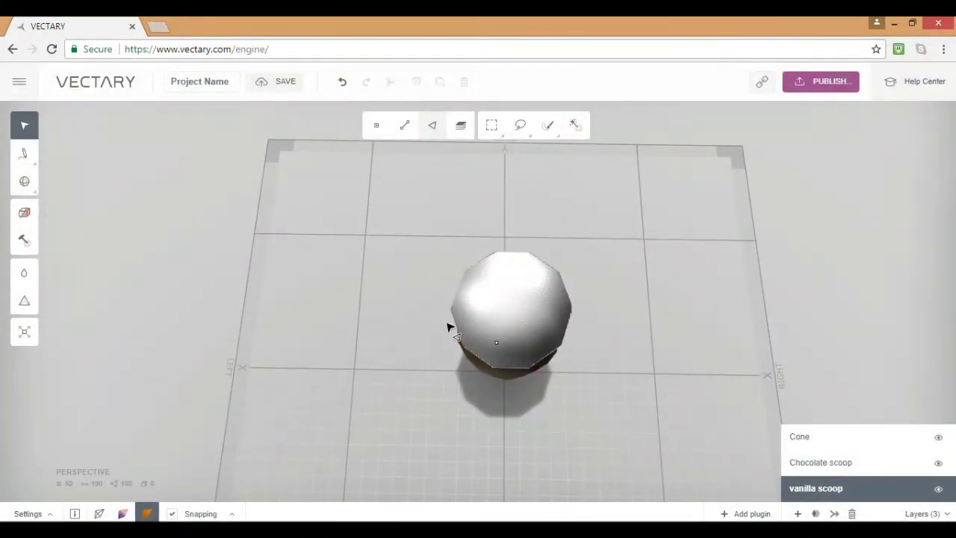
pyautogui.press('1')
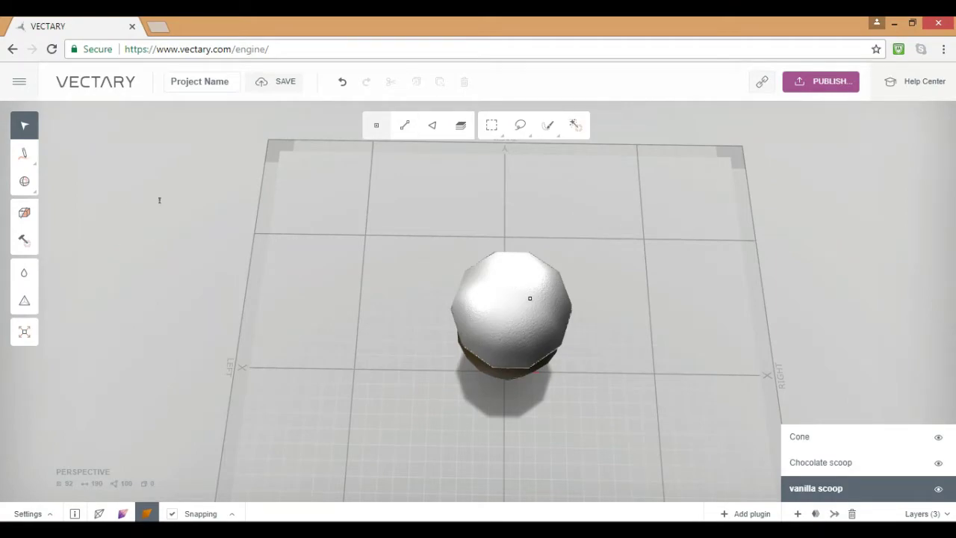
pyautogui.moveTo(123, 202); pyautogui.dragTo(160, 336, button='right')
pyautogui.moveTo(337, 347); pyautogui.dragTo(349, 326, button='right')
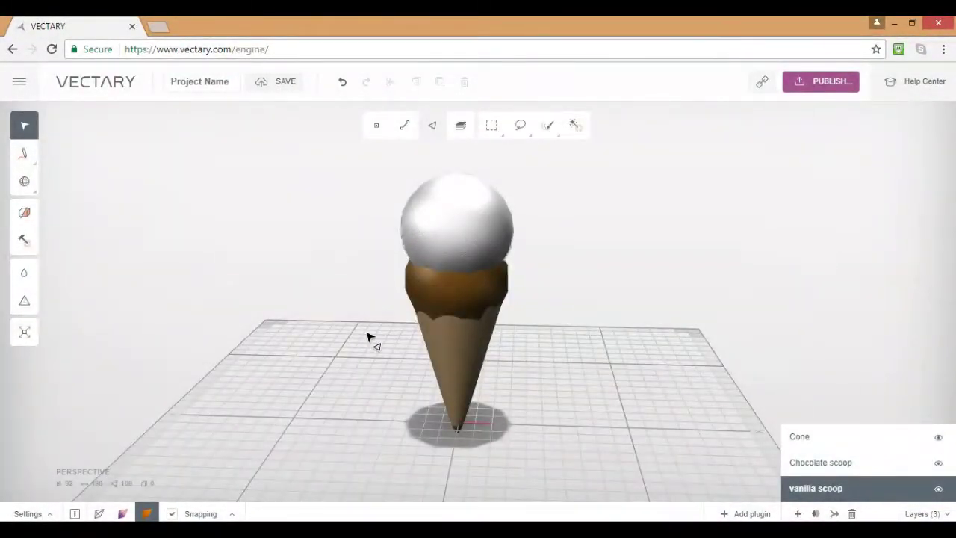
pyautogui.press('7')
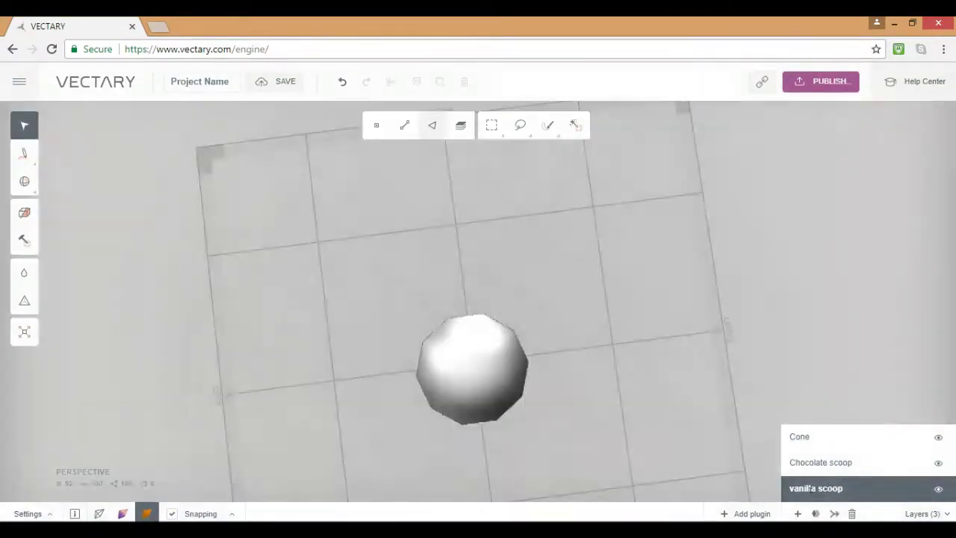
# Leave the engine and go back to the platform dashboard
pyautogui.click(20, 81)
pyautogui.click(68, 291)
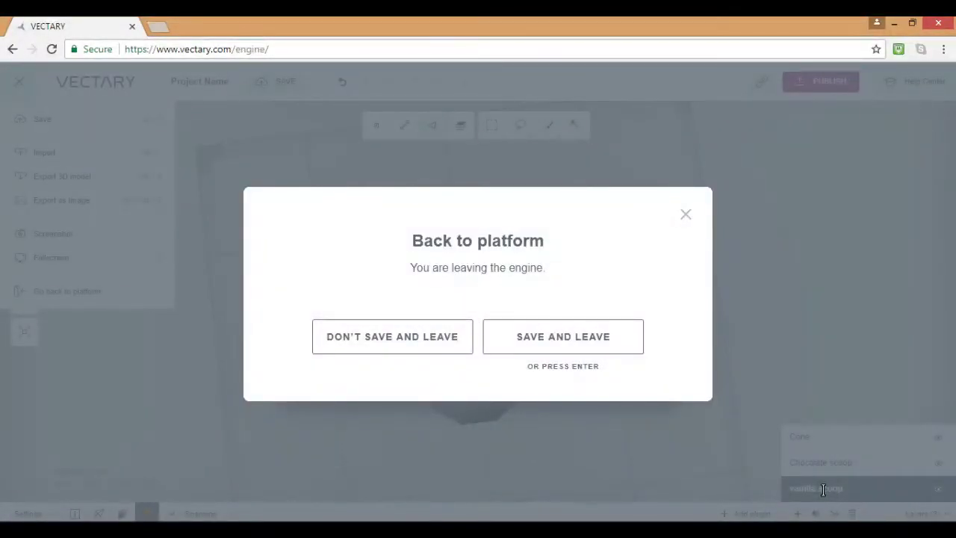
pyautogui.press('Return')
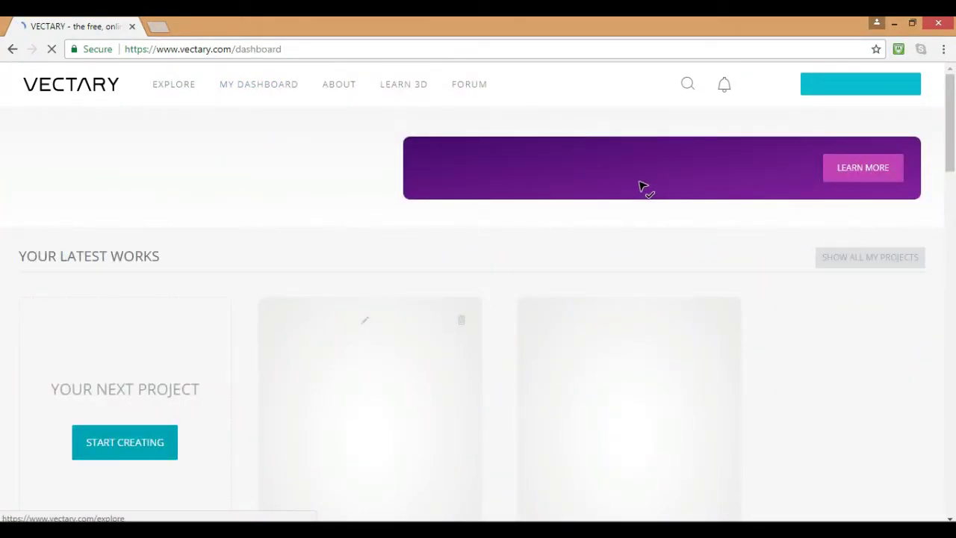
# Look through the latest works on the dashboard and delete the project called Project Name
pyautogui.scroll(-1, 762, 331)
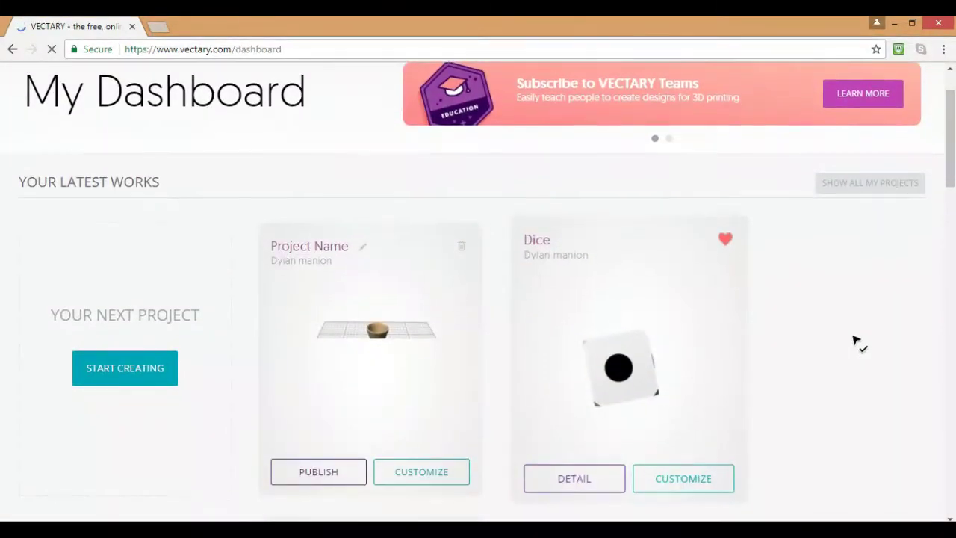
pyautogui.scroll(-1, 857, 342)
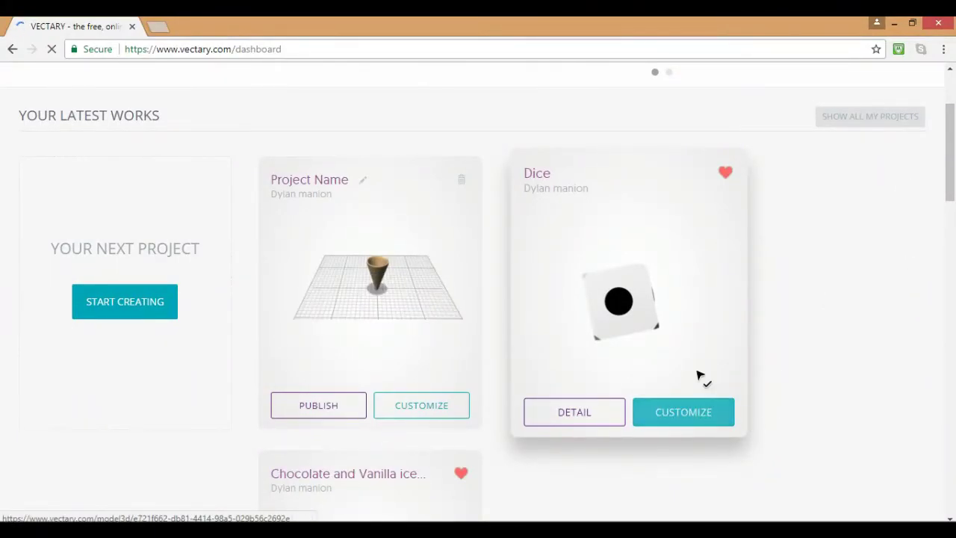
pyautogui.scroll(-3, 702, 358)
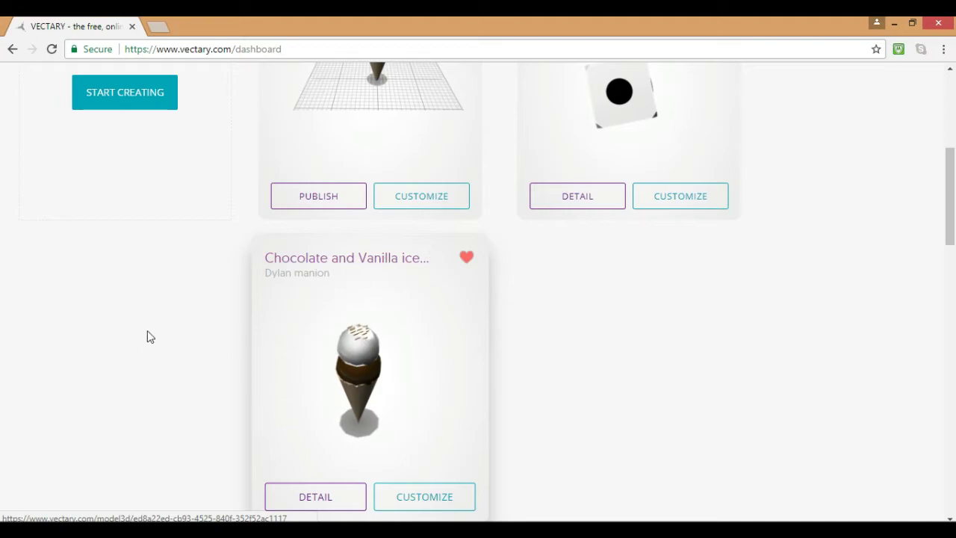
pyautogui.scroll(3, 366, 278)
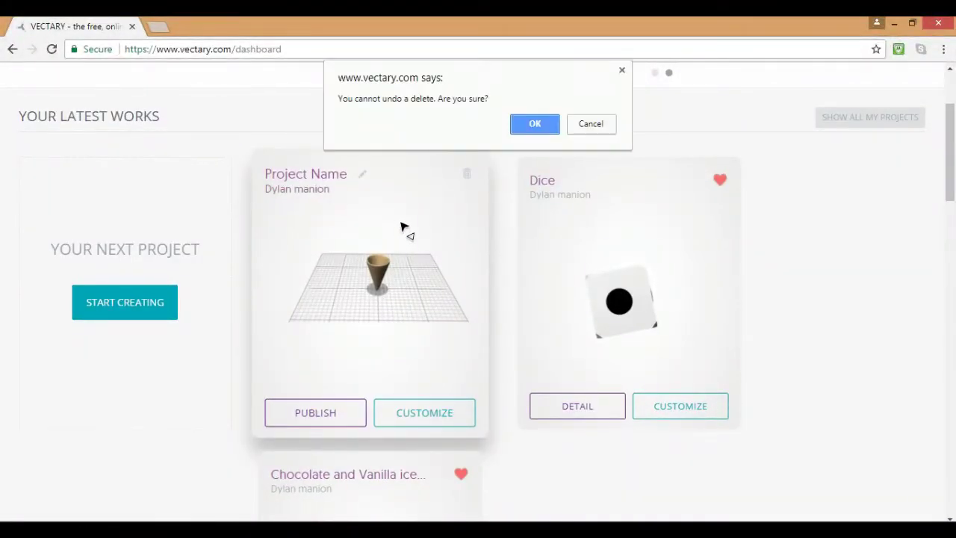
pyautogui.press('Return')
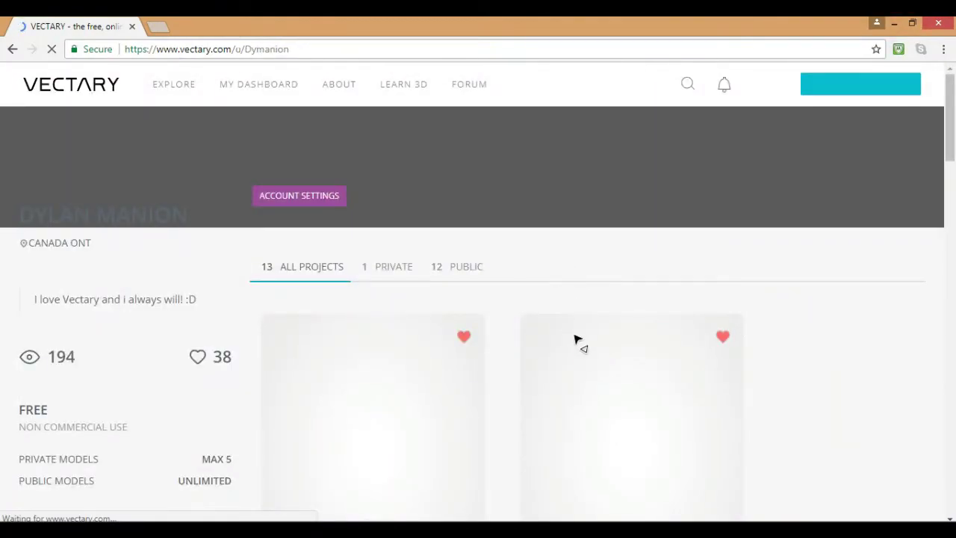
# Browse the full list of all projects on the profile page, from Dice down to the oldest models
pyautogui.scroll(-1, 574, 299)
pyautogui.scroll(-2, 545, 444)
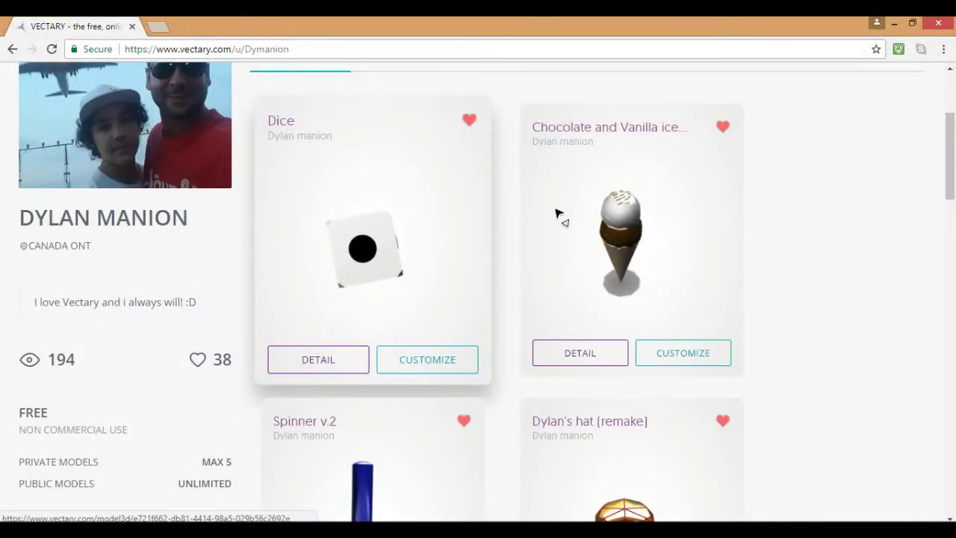
pyautogui.scroll(-10, 565, 479)
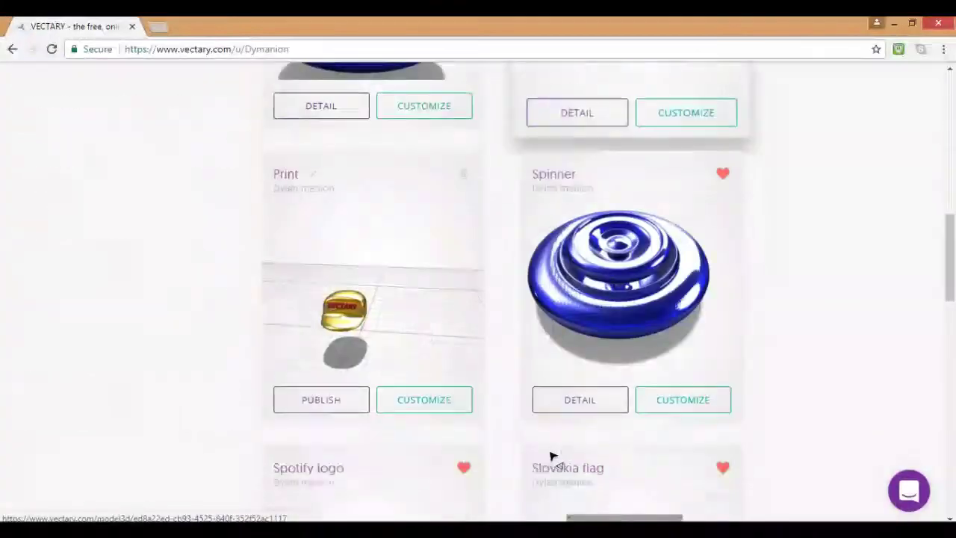
pyautogui.scroll(3, 521, 358)
pyautogui.scroll(2, 455, 284)
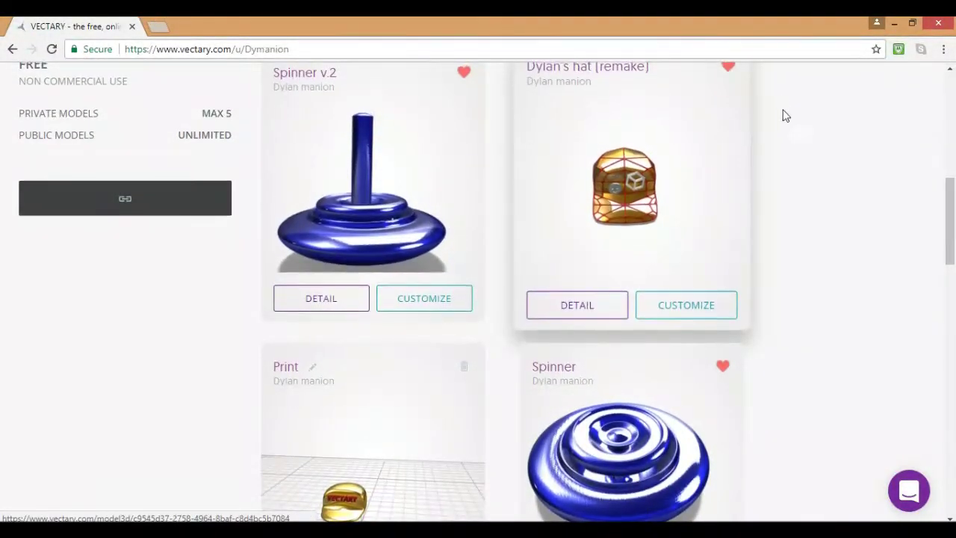
pyautogui.scroll(1, 604, 469)
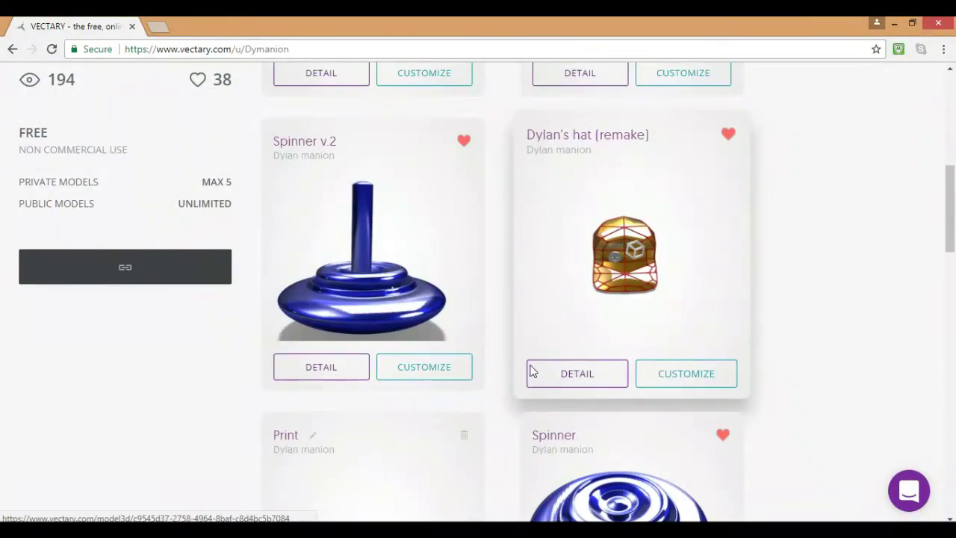
pyautogui.scroll(5, 390, 348)
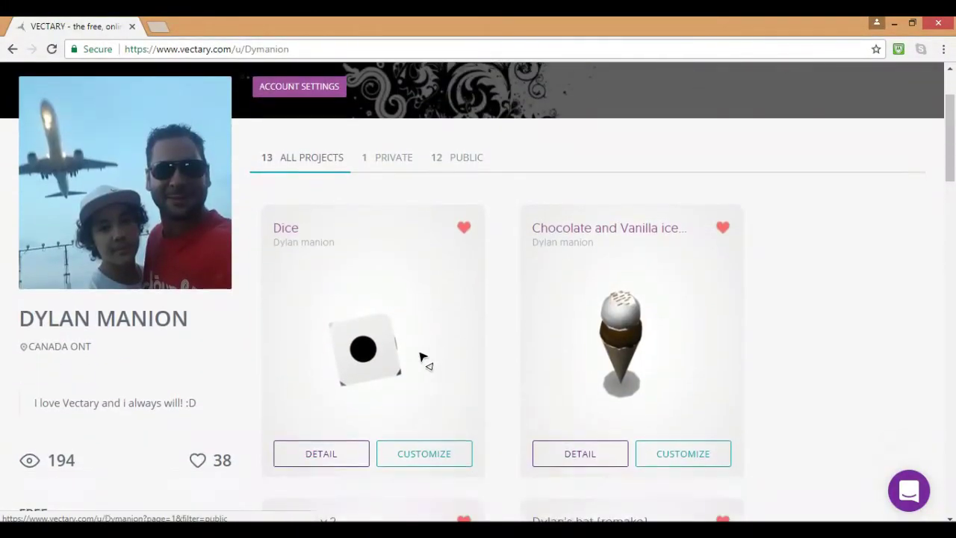
pyautogui.scroll(-7, 422, 358)
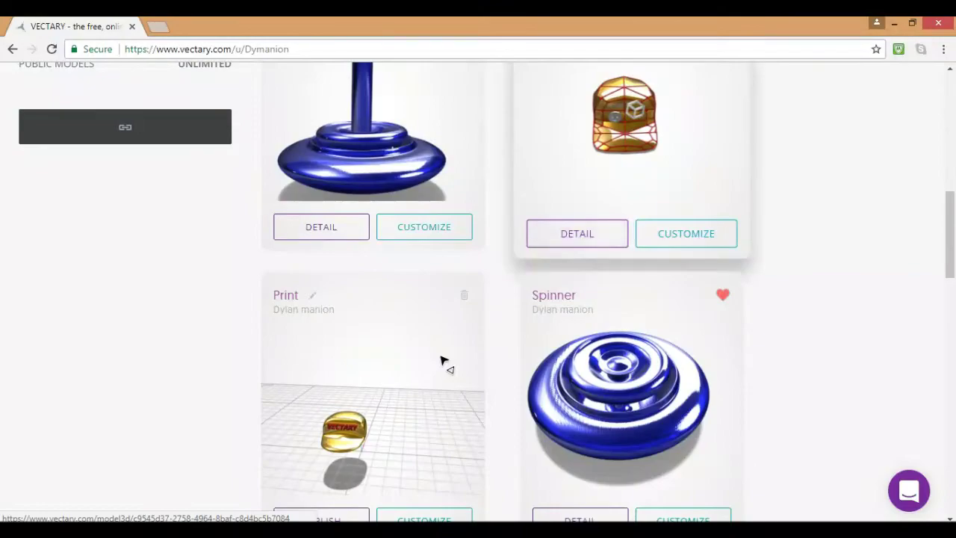
pyautogui.scroll(-3, 463, 283)
pyautogui.scroll(6, 466, 280)
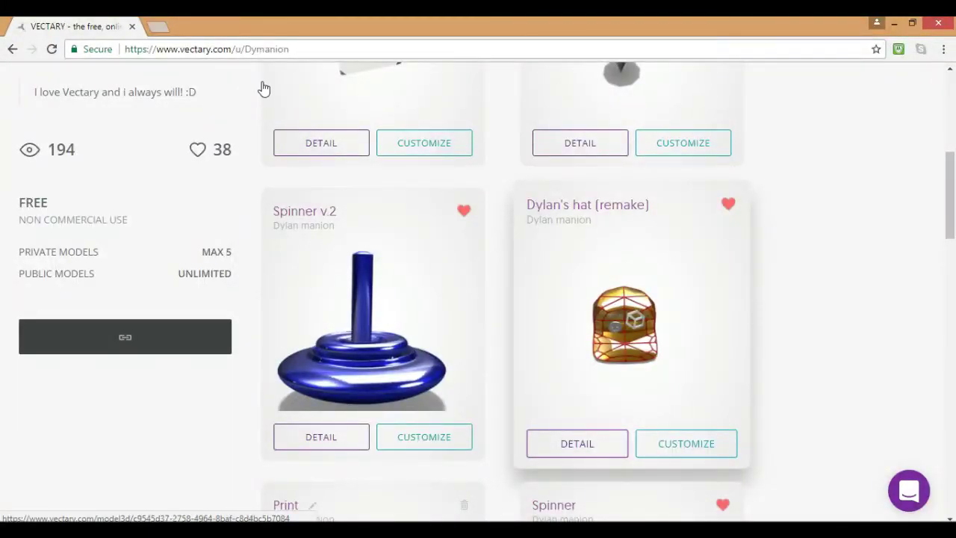
pyautogui.scroll(-12, 262, 86)
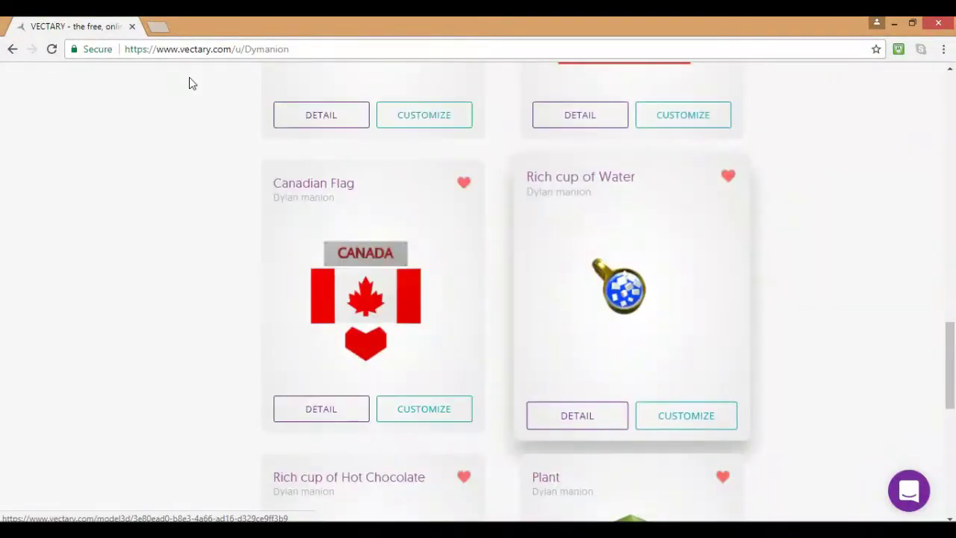
pyautogui.scroll(6, 454, 257)
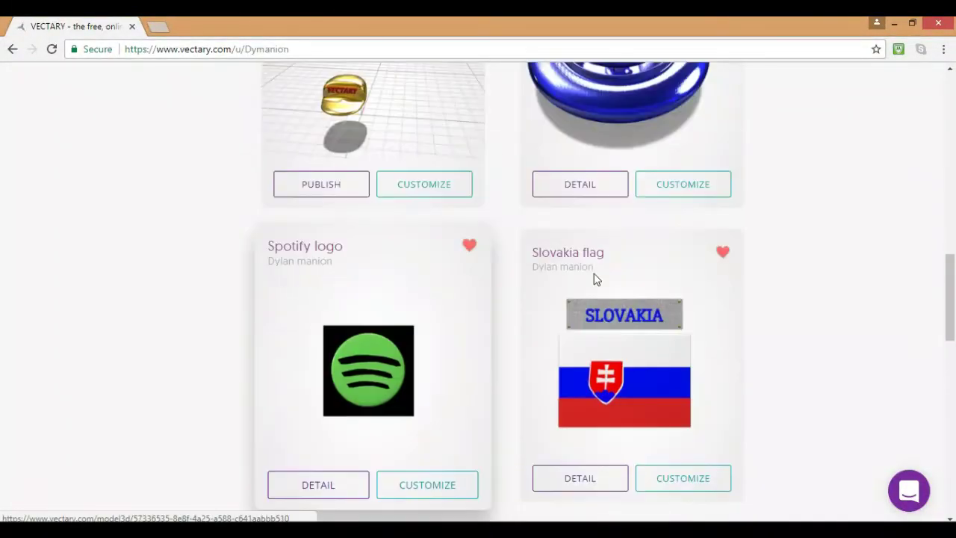
pyautogui.scroll(2, 612, 281)
pyautogui.scroll(-9, 617, 297)
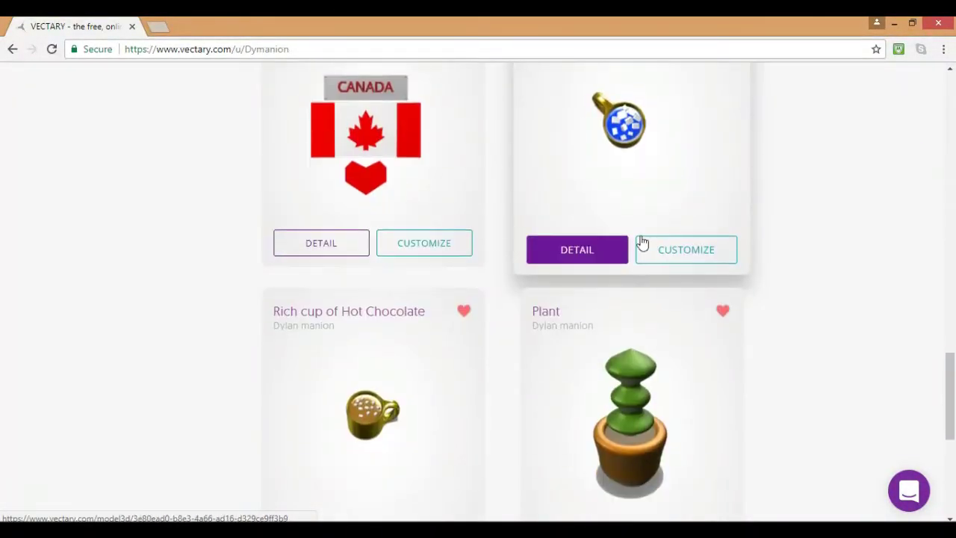
pyautogui.scroll(-5, 630, 262)
pyautogui.scroll(9, 438, 367)
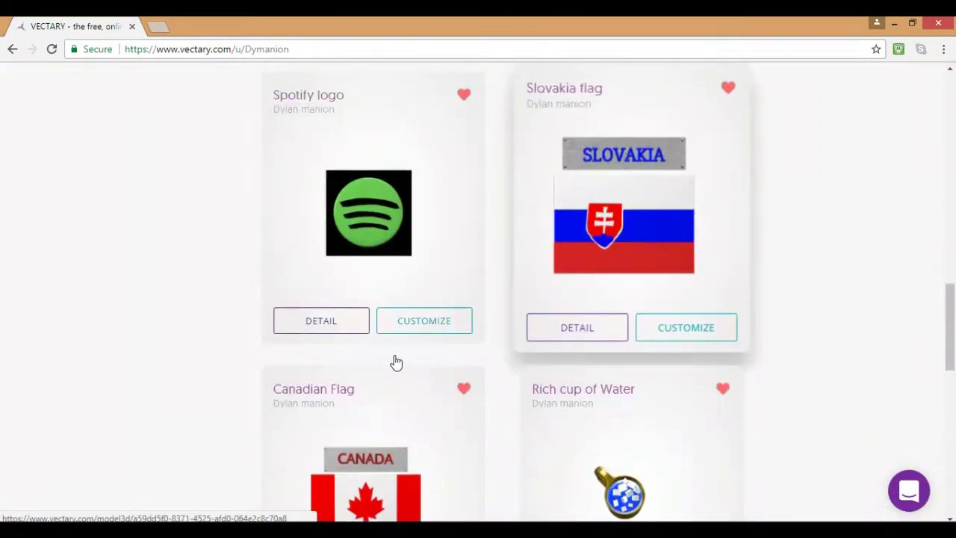
pyautogui.scroll(15, 396, 363)
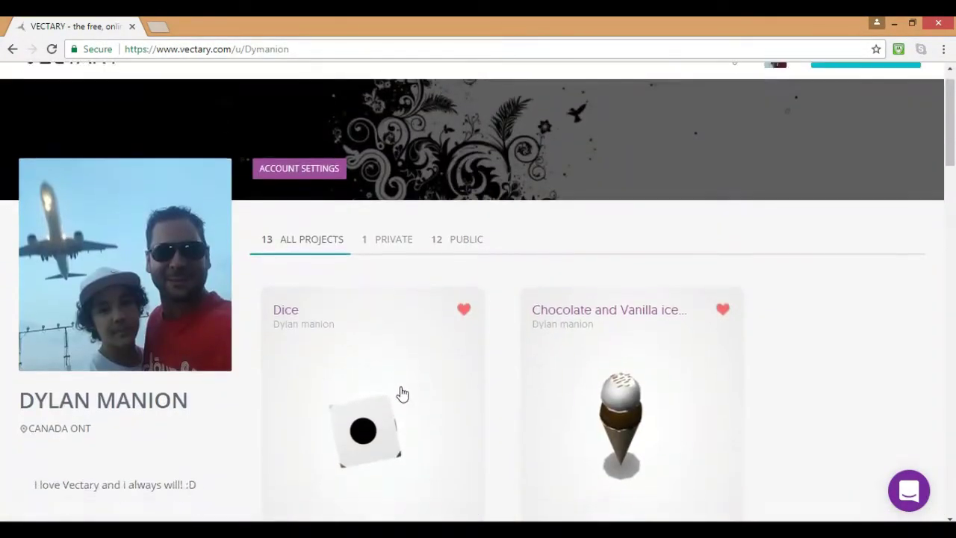
# Filter the profile's projects to the public ones and browse through the models
pyautogui.scroll(-1, 402, 394)
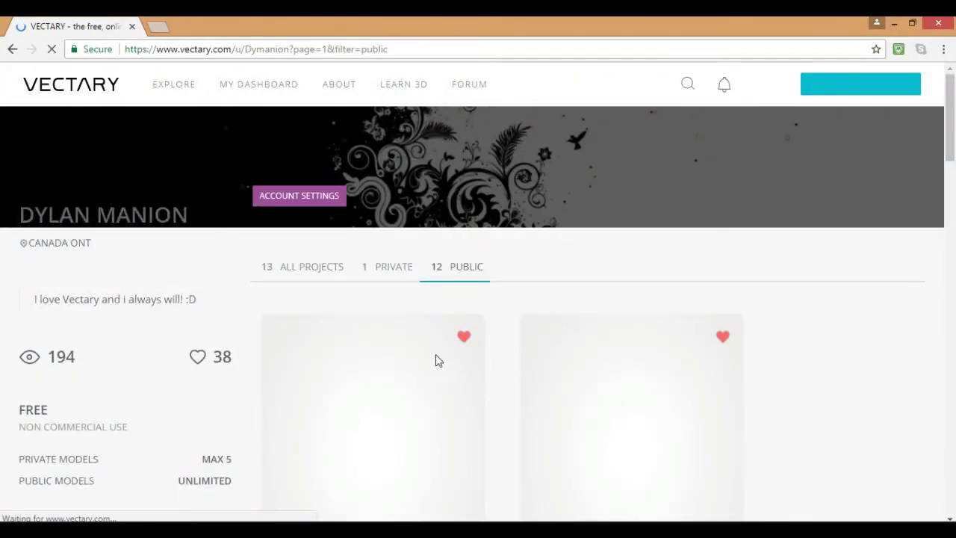
pyautogui.scroll(-7, 439, 361)
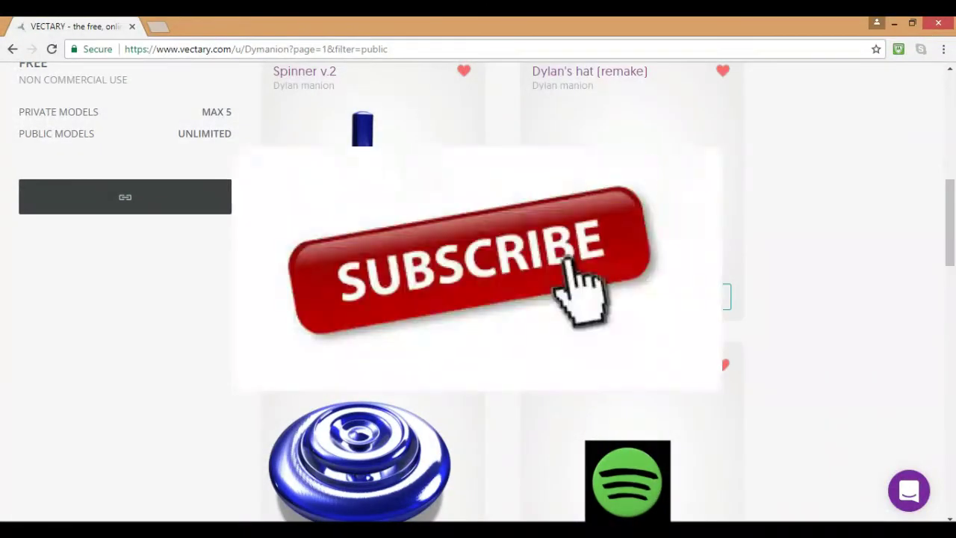
pyautogui.scroll(8, 617, 234)
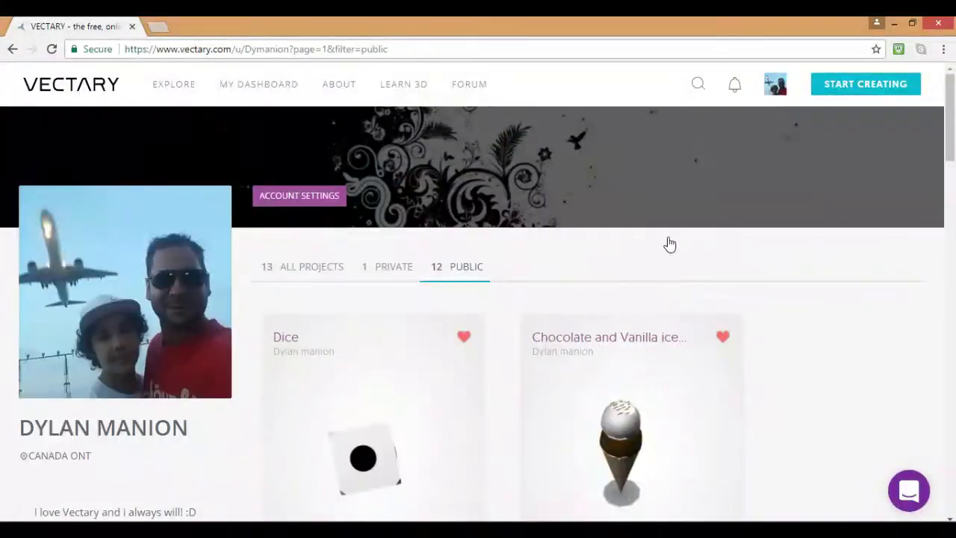
pyautogui.scroll(-8, 516, 224)
pyautogui.scroll(-13, 530, 224)
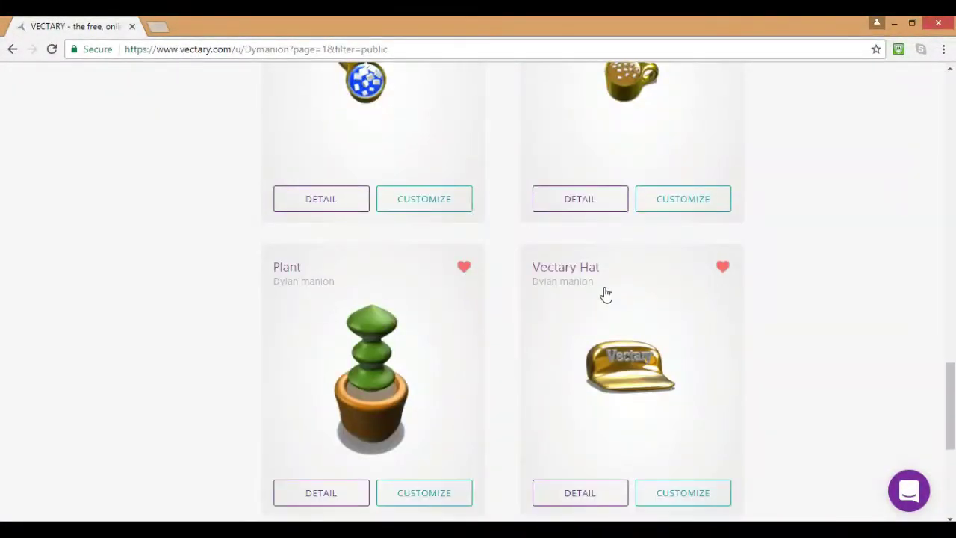
pyautogui.scroll(7, 660, 154)
pyautogui.scroll(6, 627, 140)
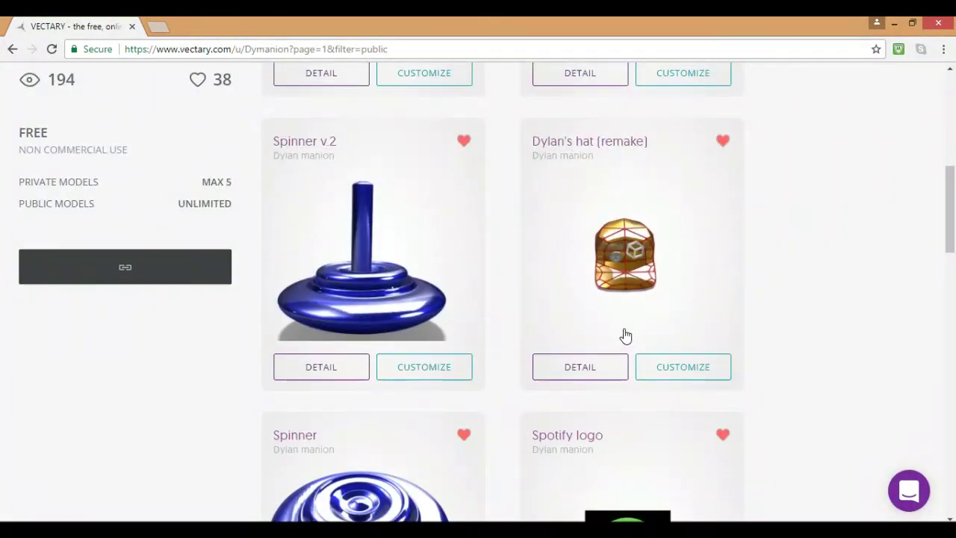